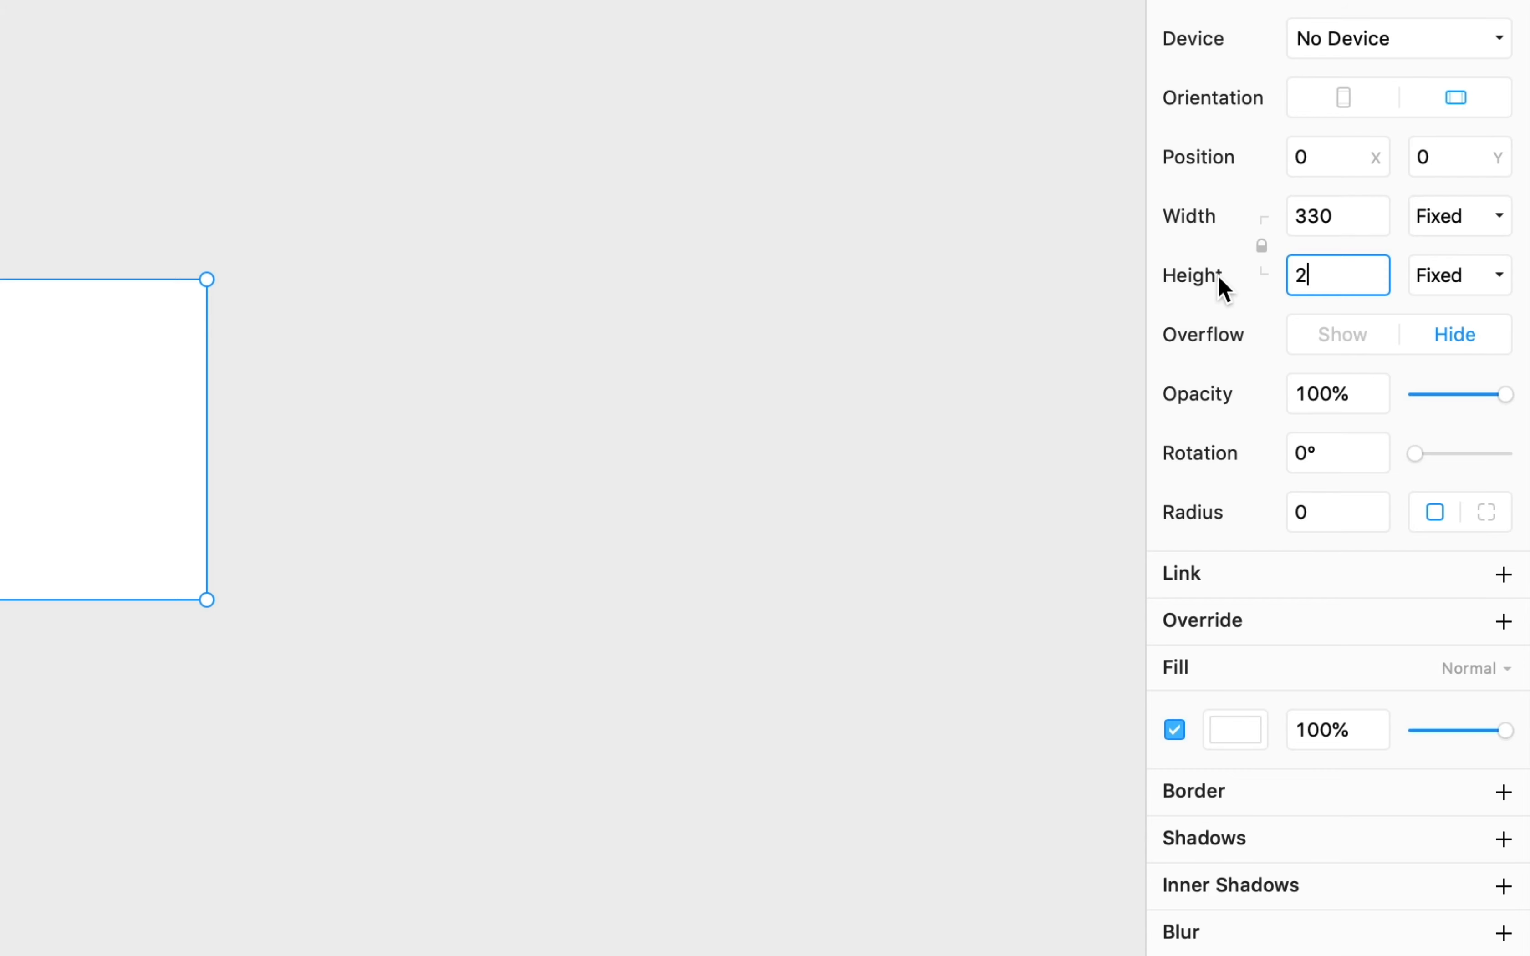
- Set the frame's height to 200 and its corner radius to 10, then deselect it
key("Return")
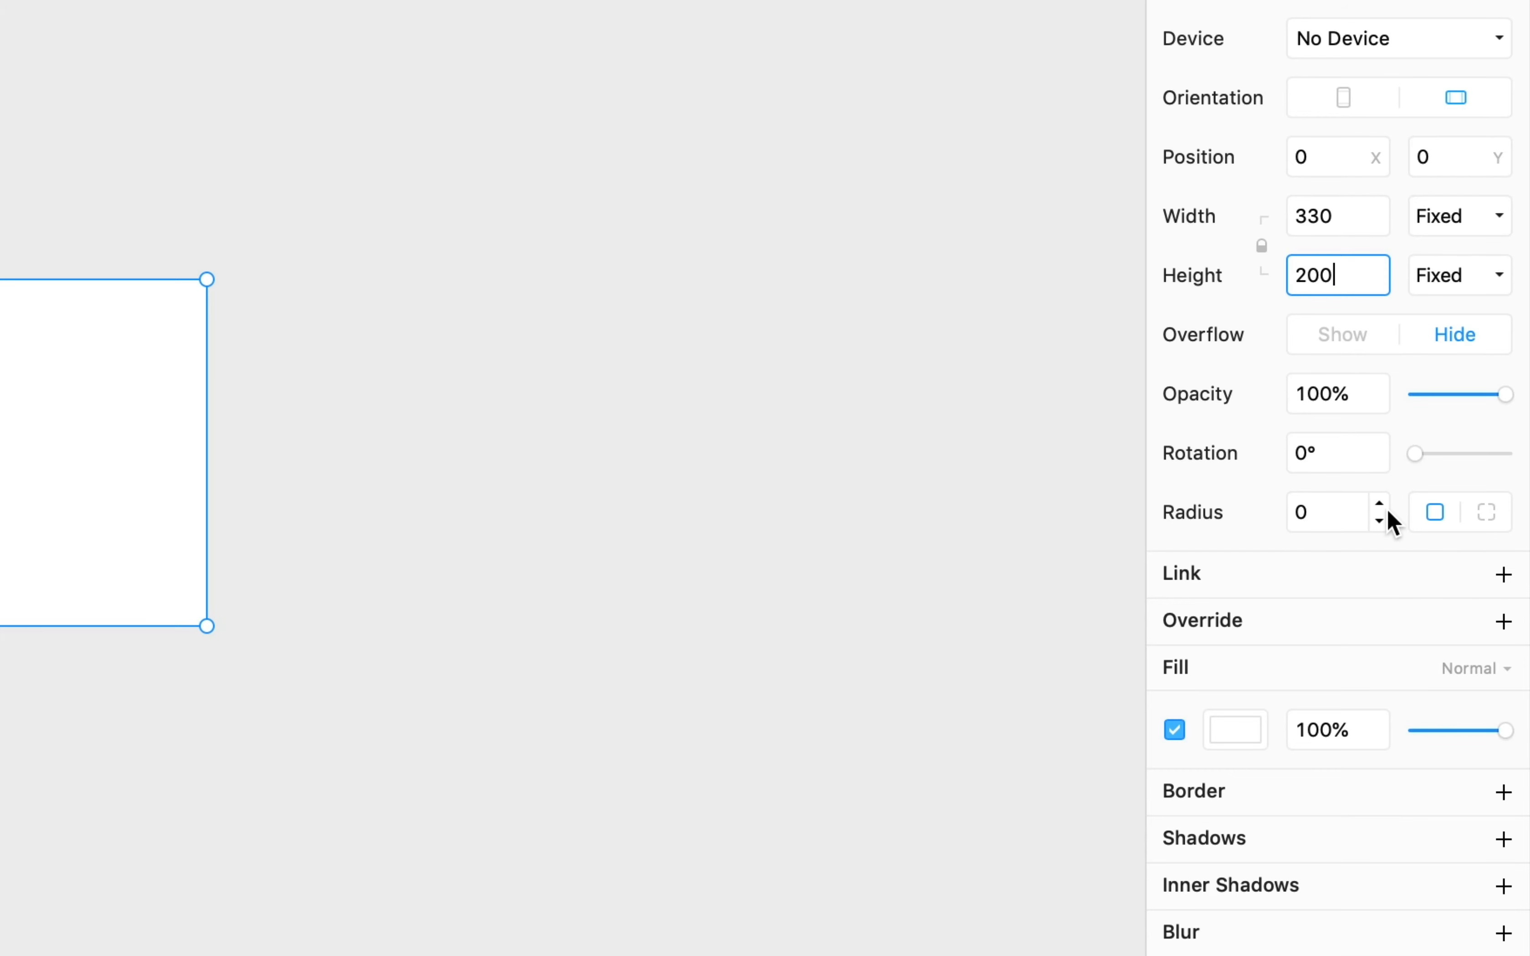
left_click(1312, 513)
key("super+a")
type("10")
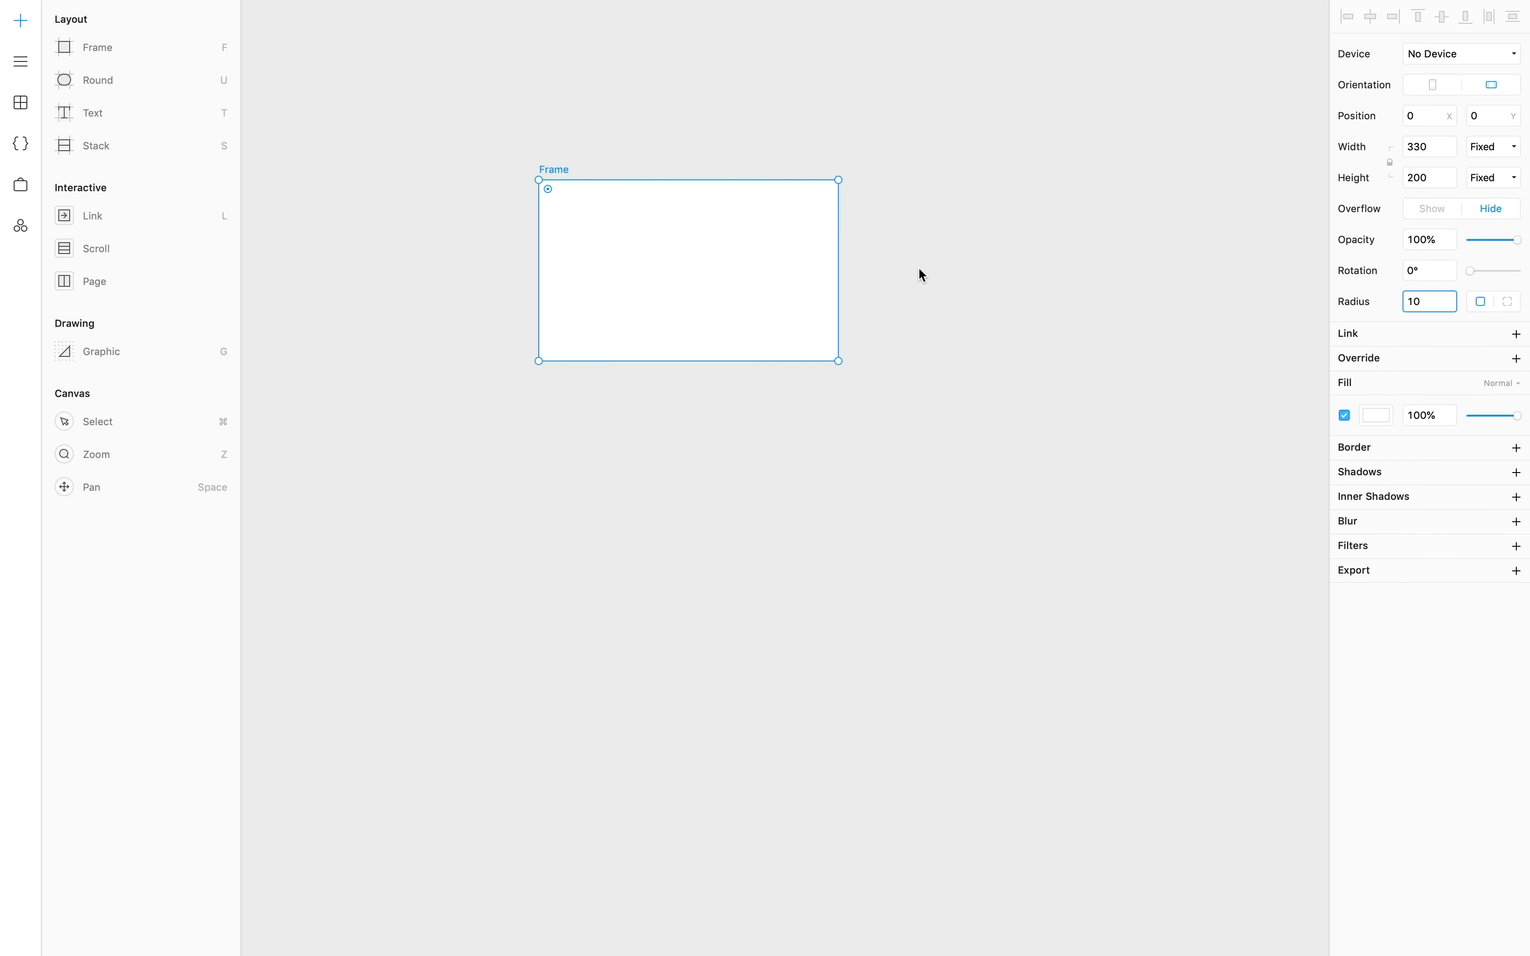
left_click(923, 275)
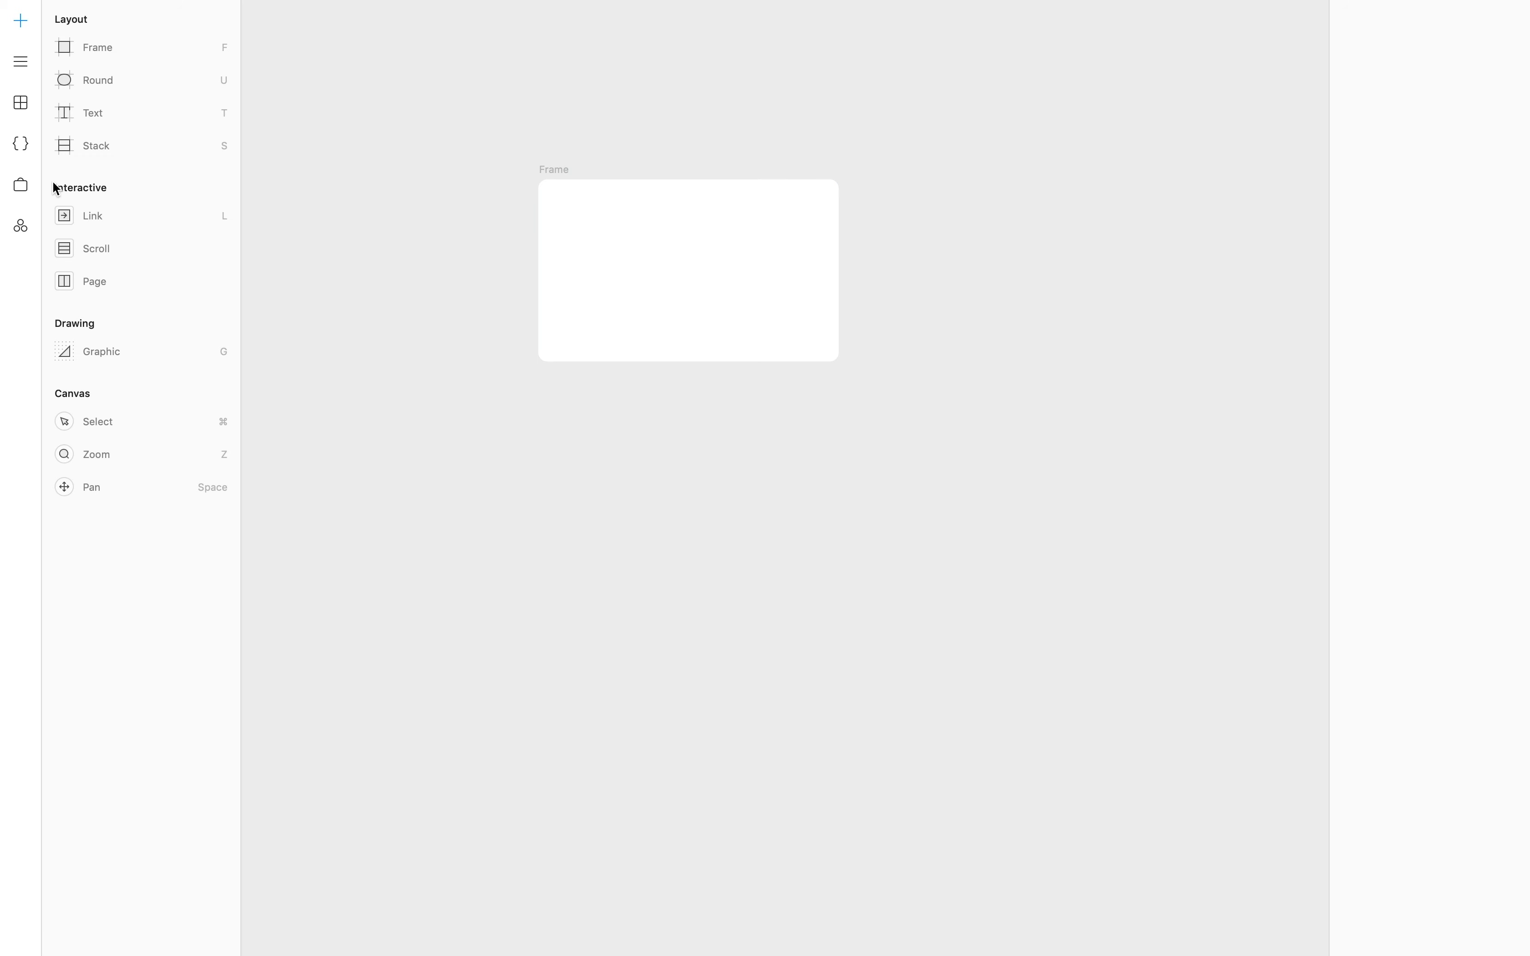
- Search the Store for 'un' and install the Unsplash Images package
left_click(21, 186)
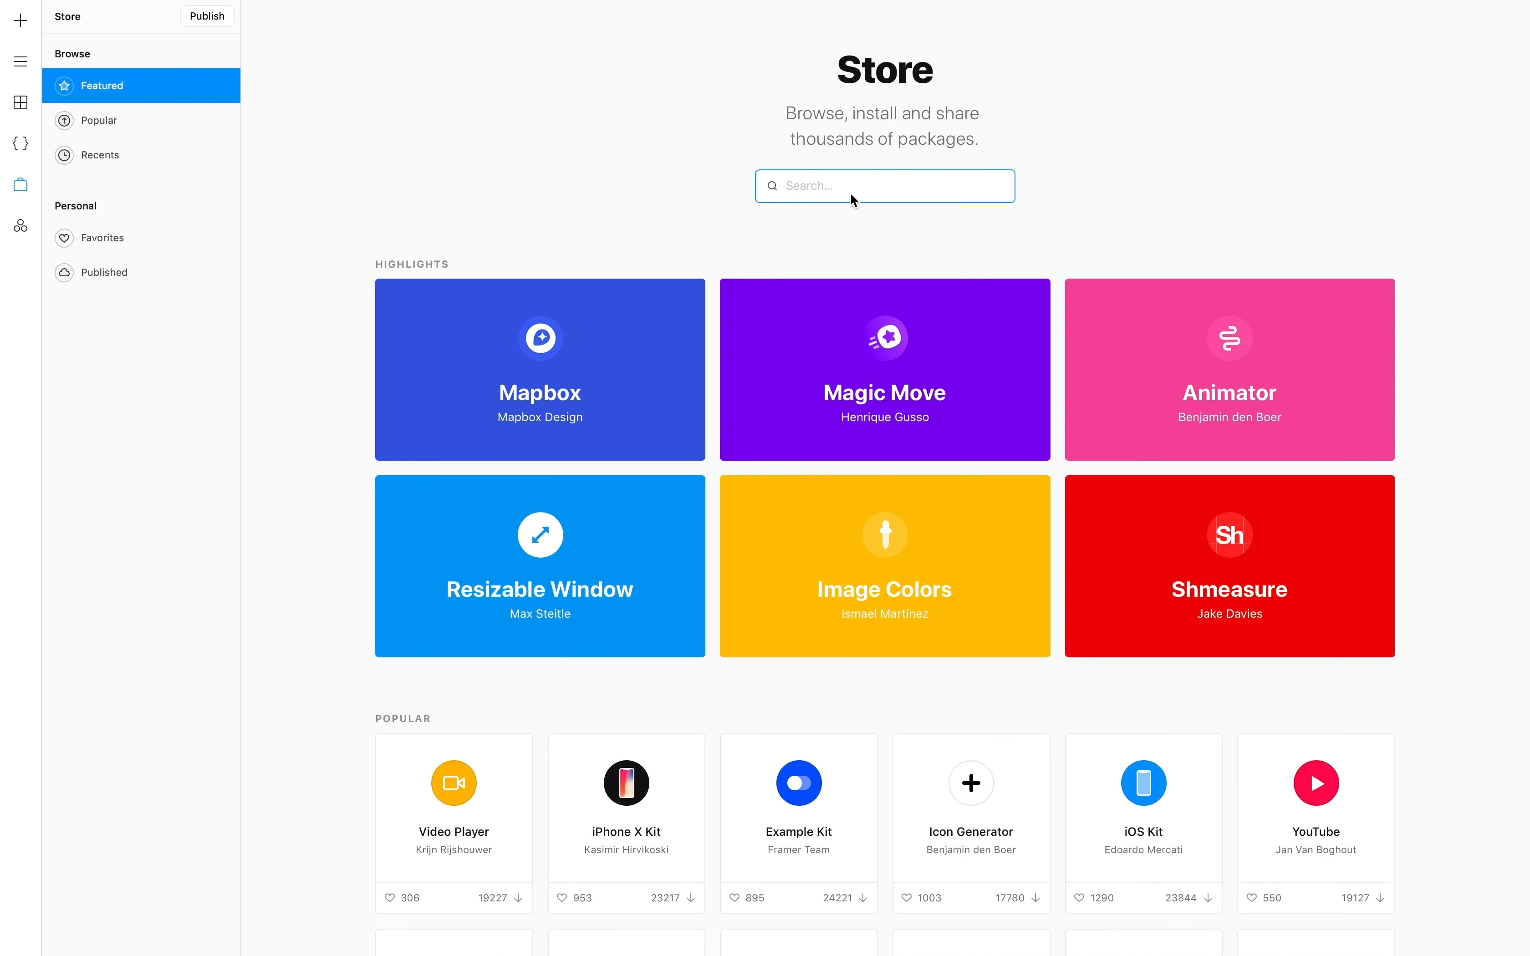
type("unsplash")
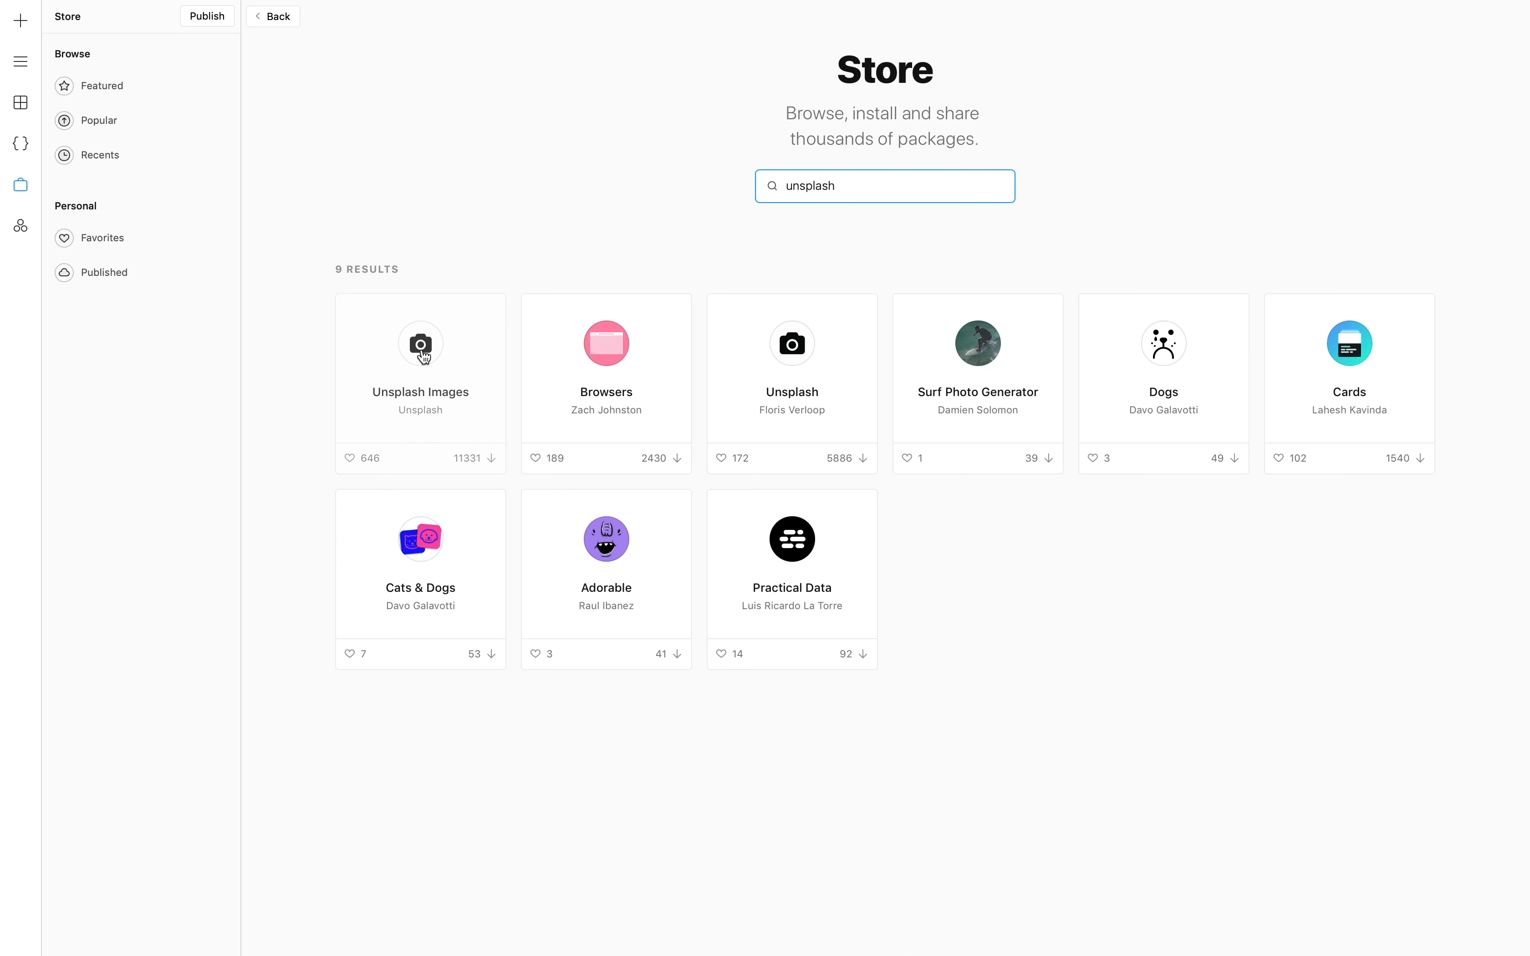
left_click(424, 358)
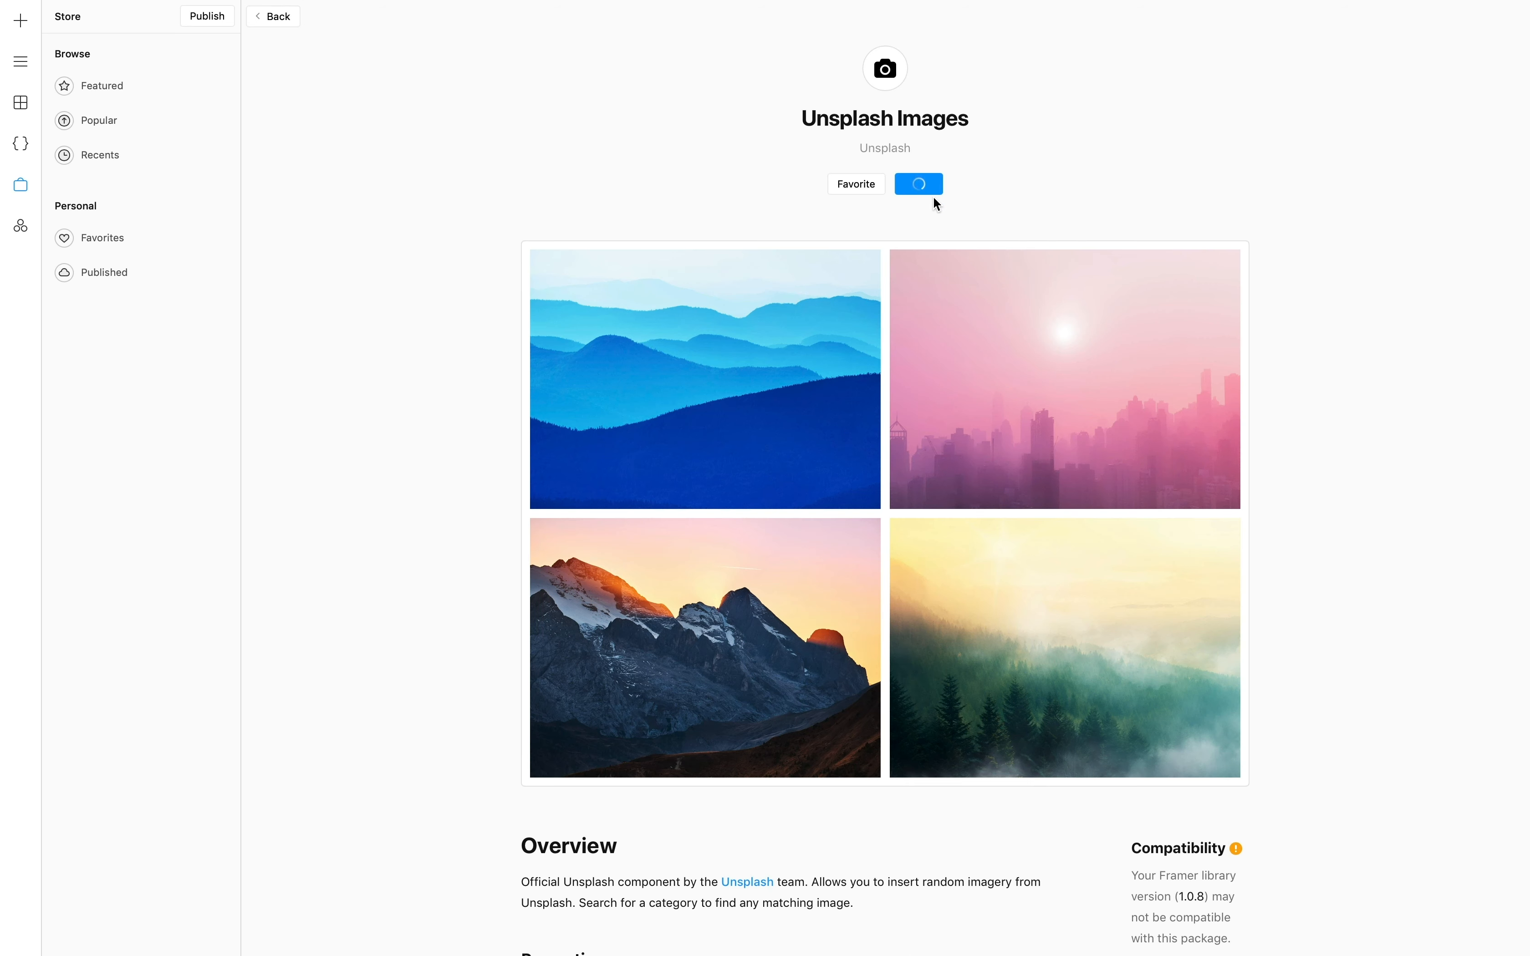
left_click(924, 188)
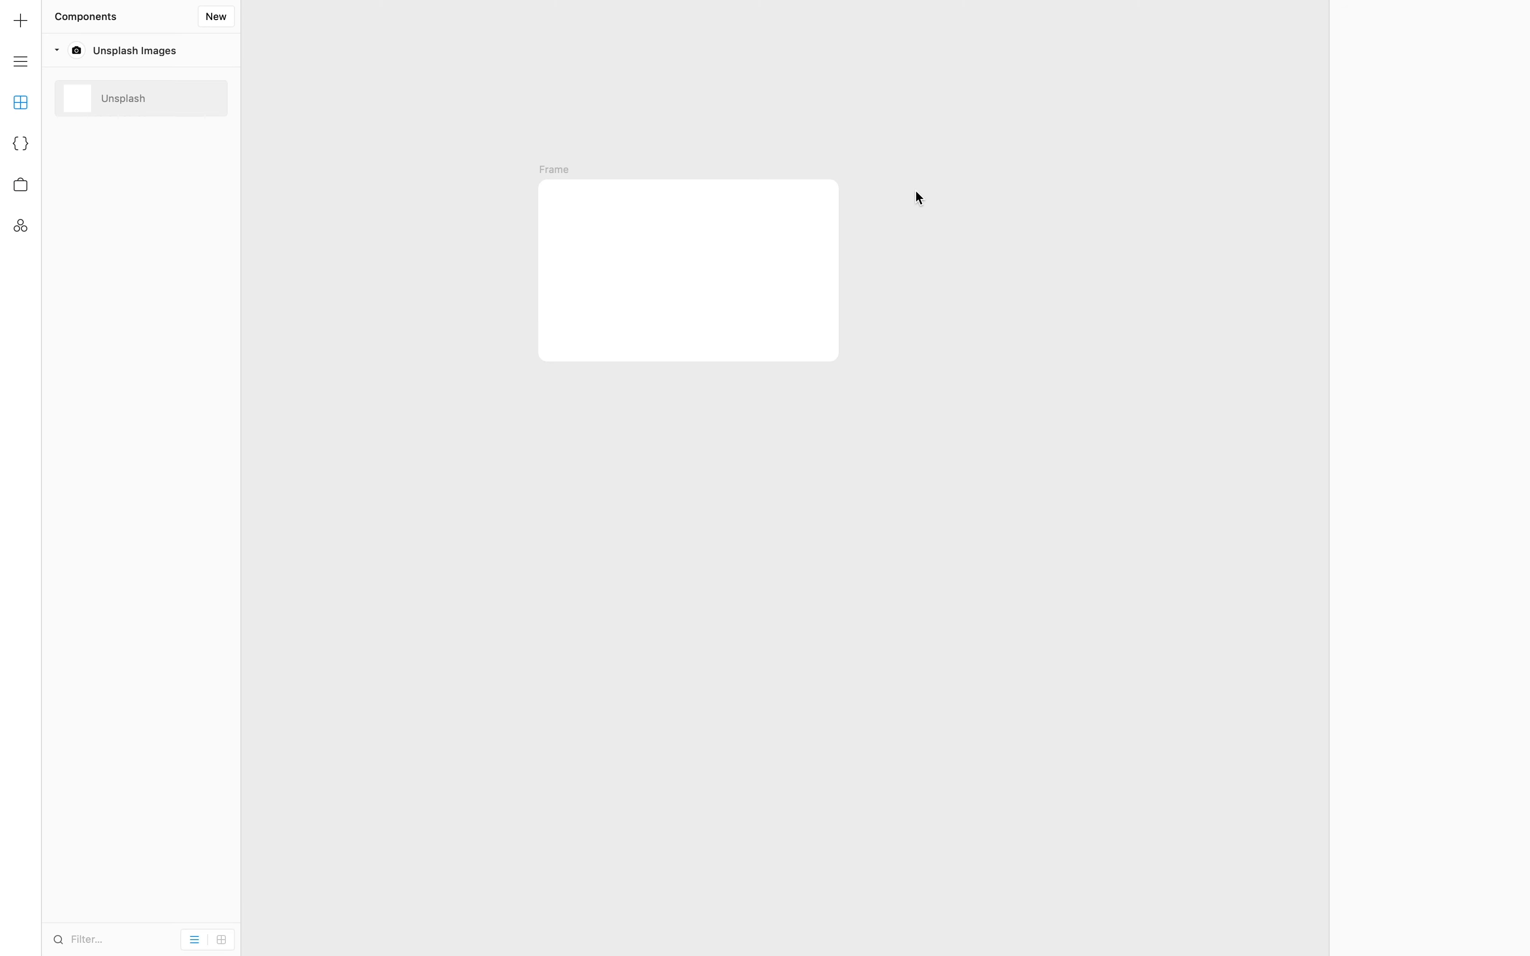
- Place a full-width Unsplash component in the frame searching 'sky', then select the frame
left_click_drag(116, 99, 624, 290)
left_click_drag(720, 287, 851, 285)
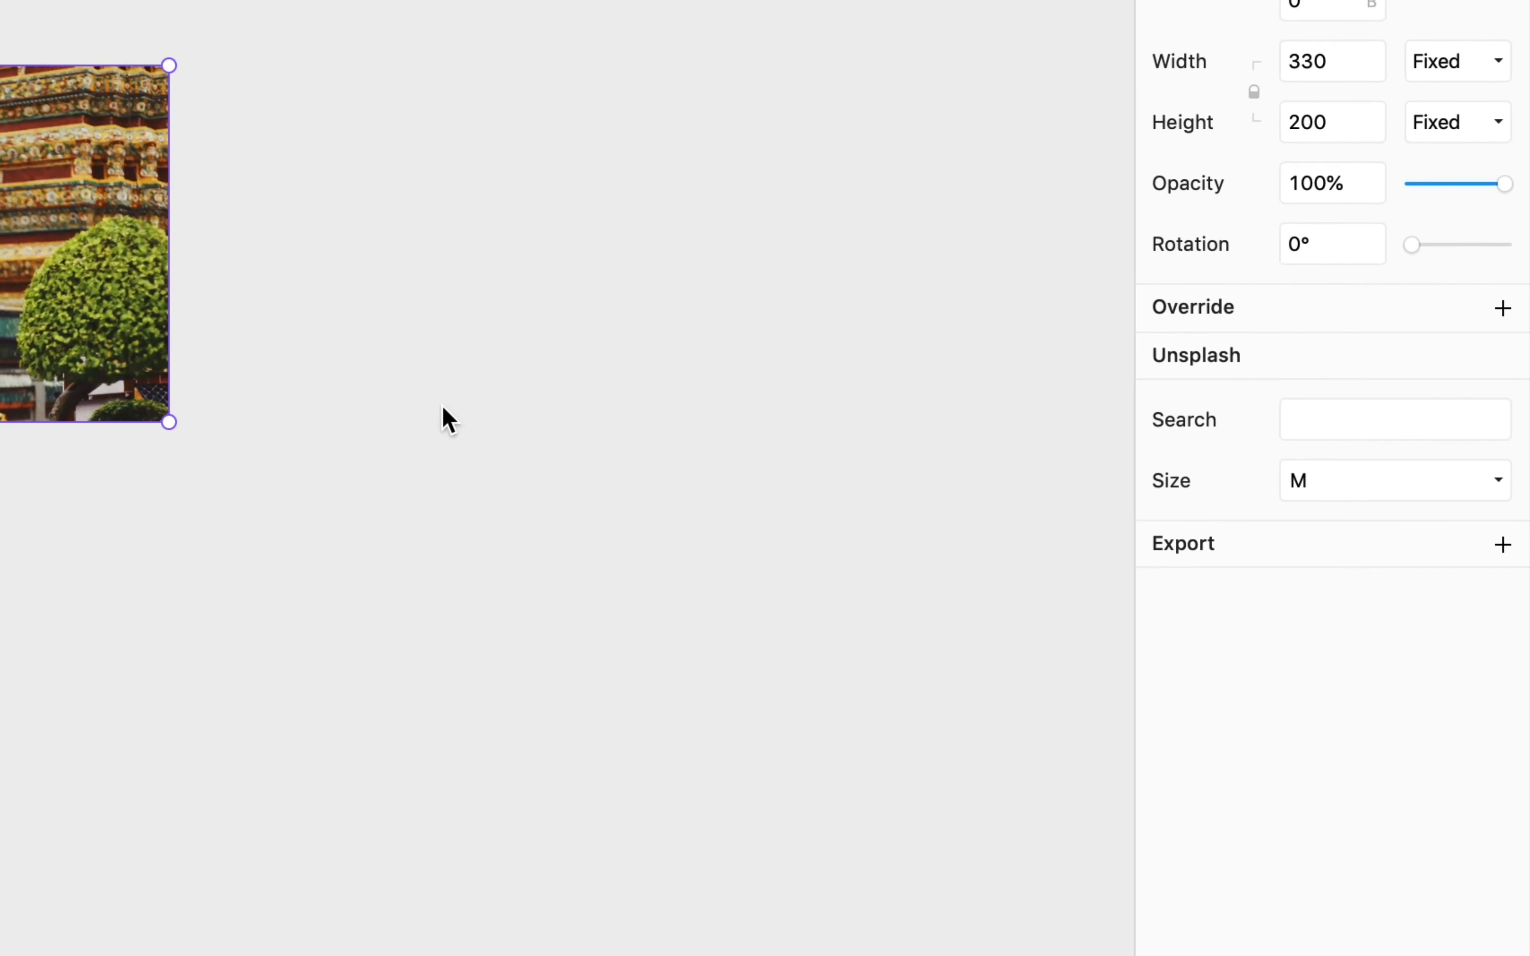
left_click(1444, 356)
type("sky")
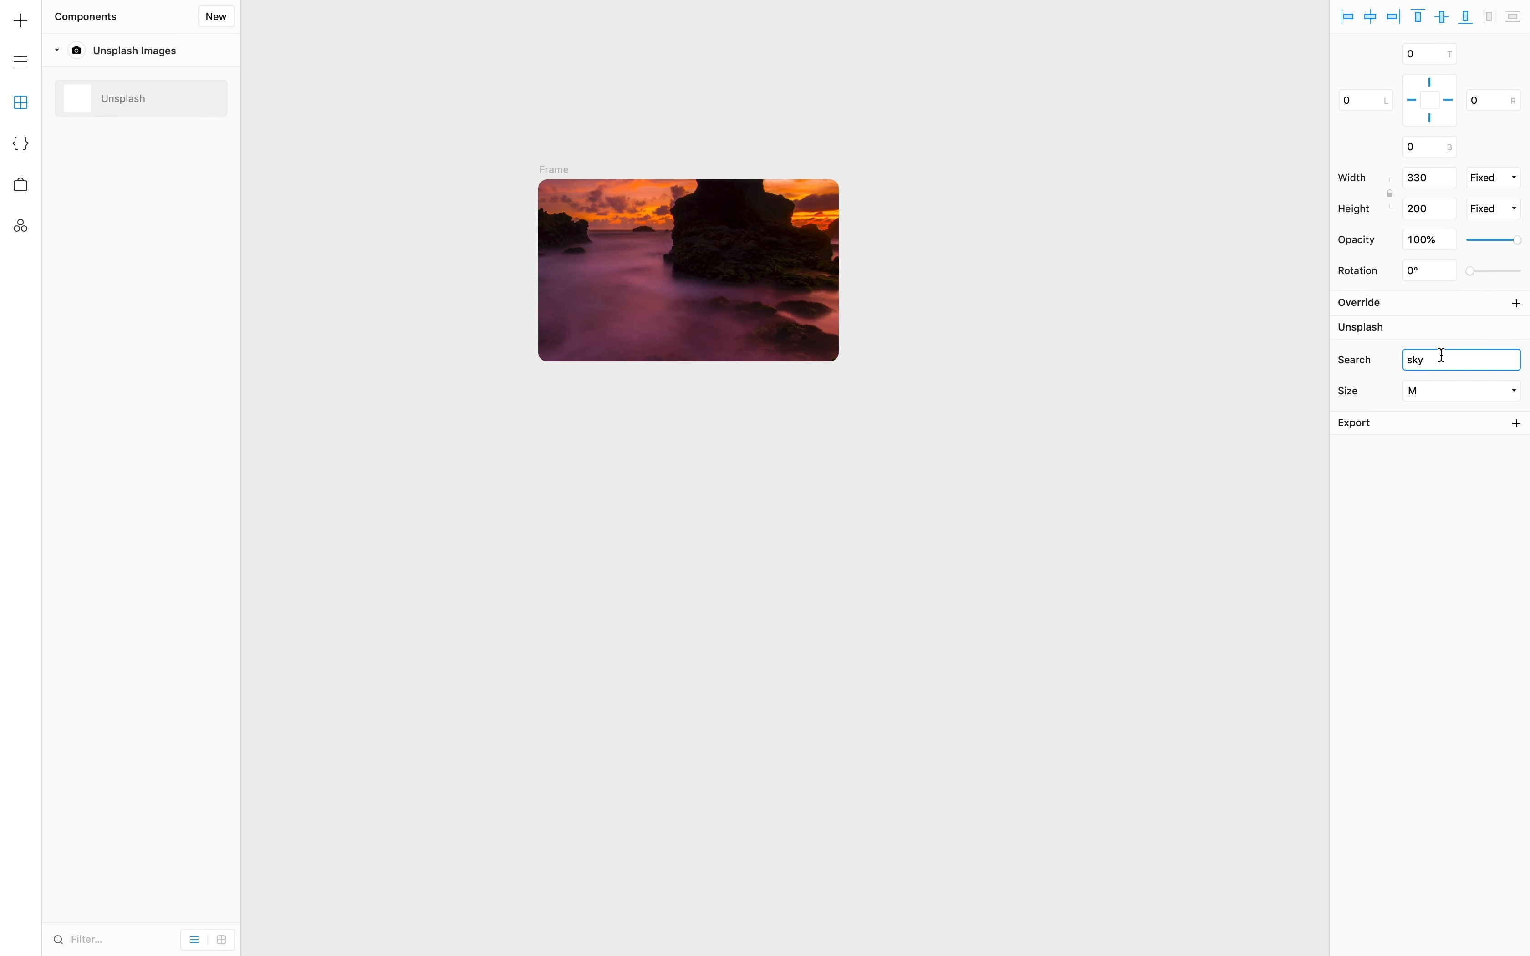
left_click(563, 168)
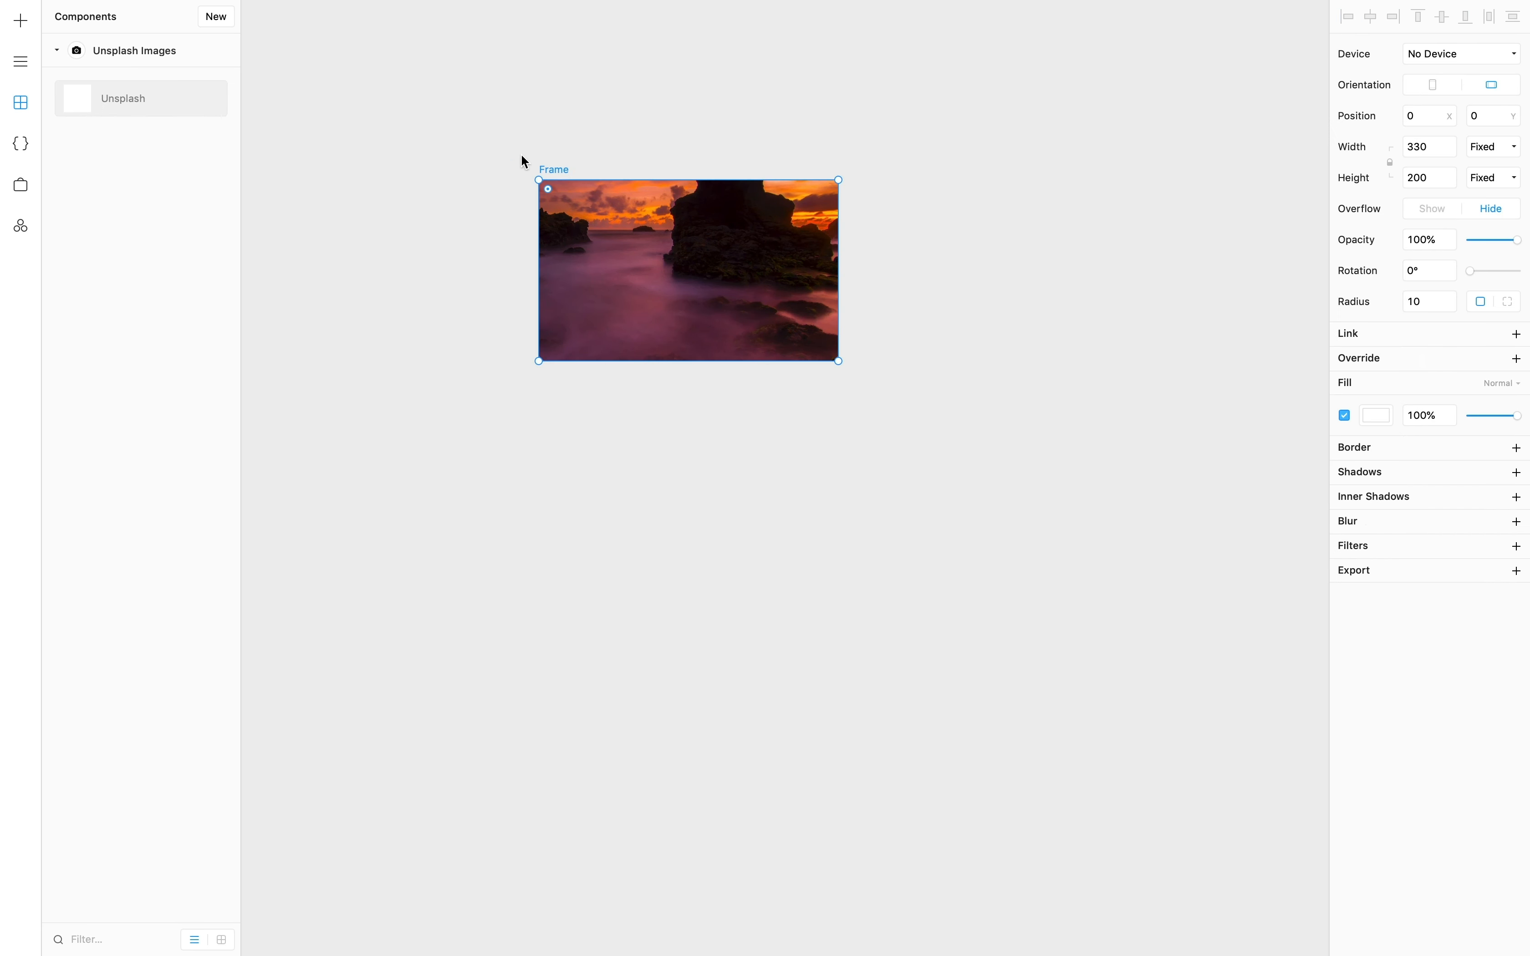
left_click(15, 24)
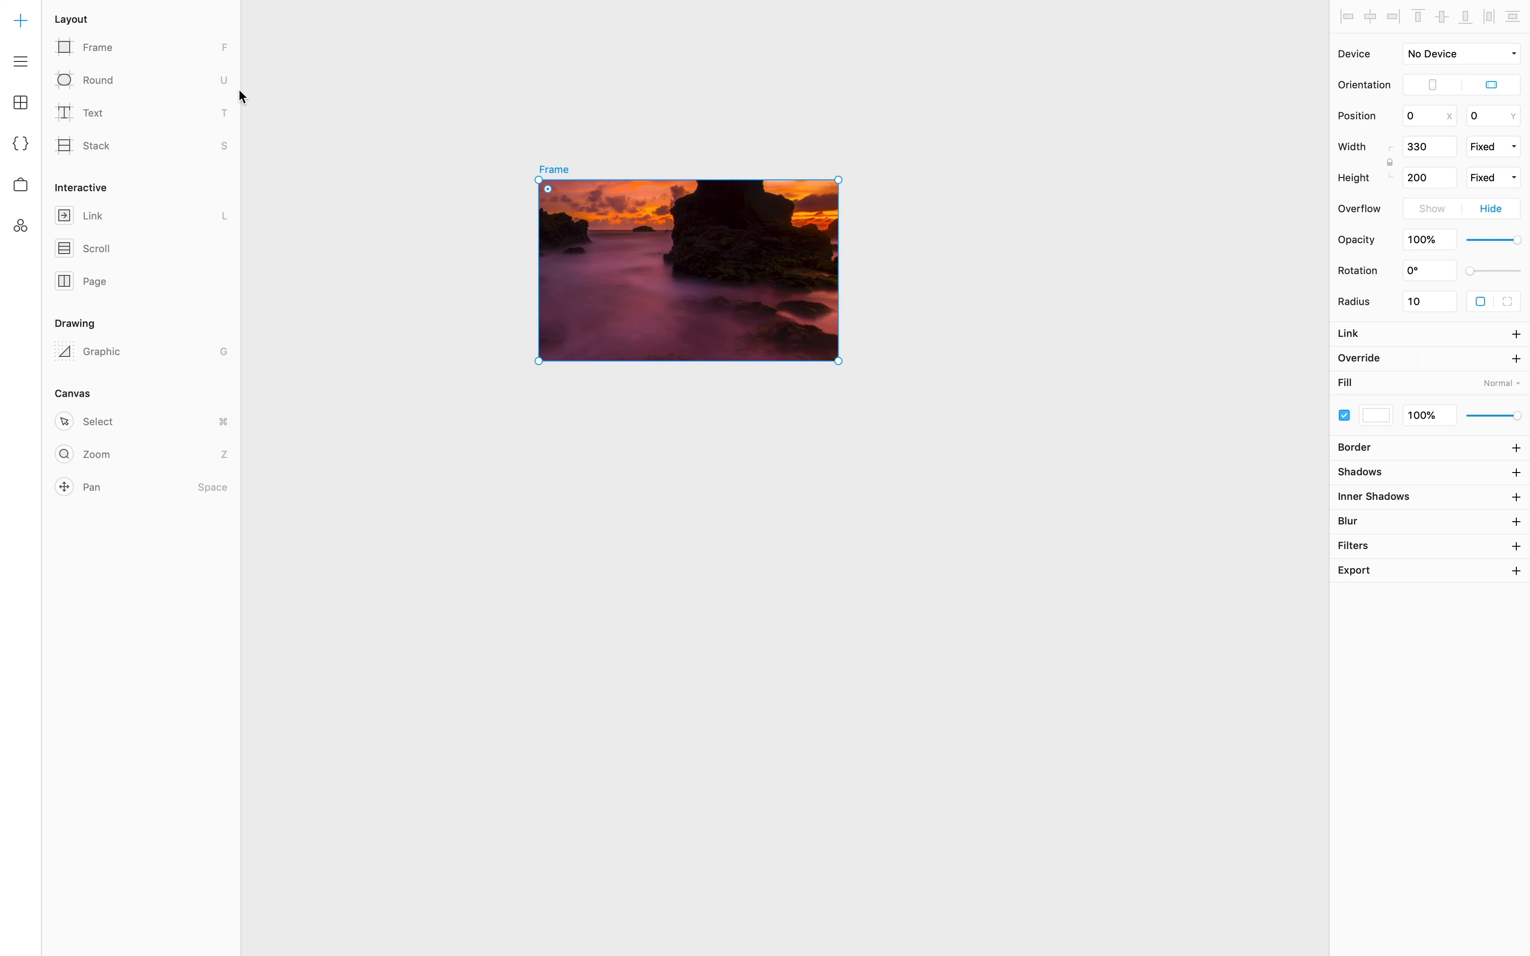
- Add a text layer on the image reading 'Quote will be here...'
left_click(221, 107)
left_click(563, 208)
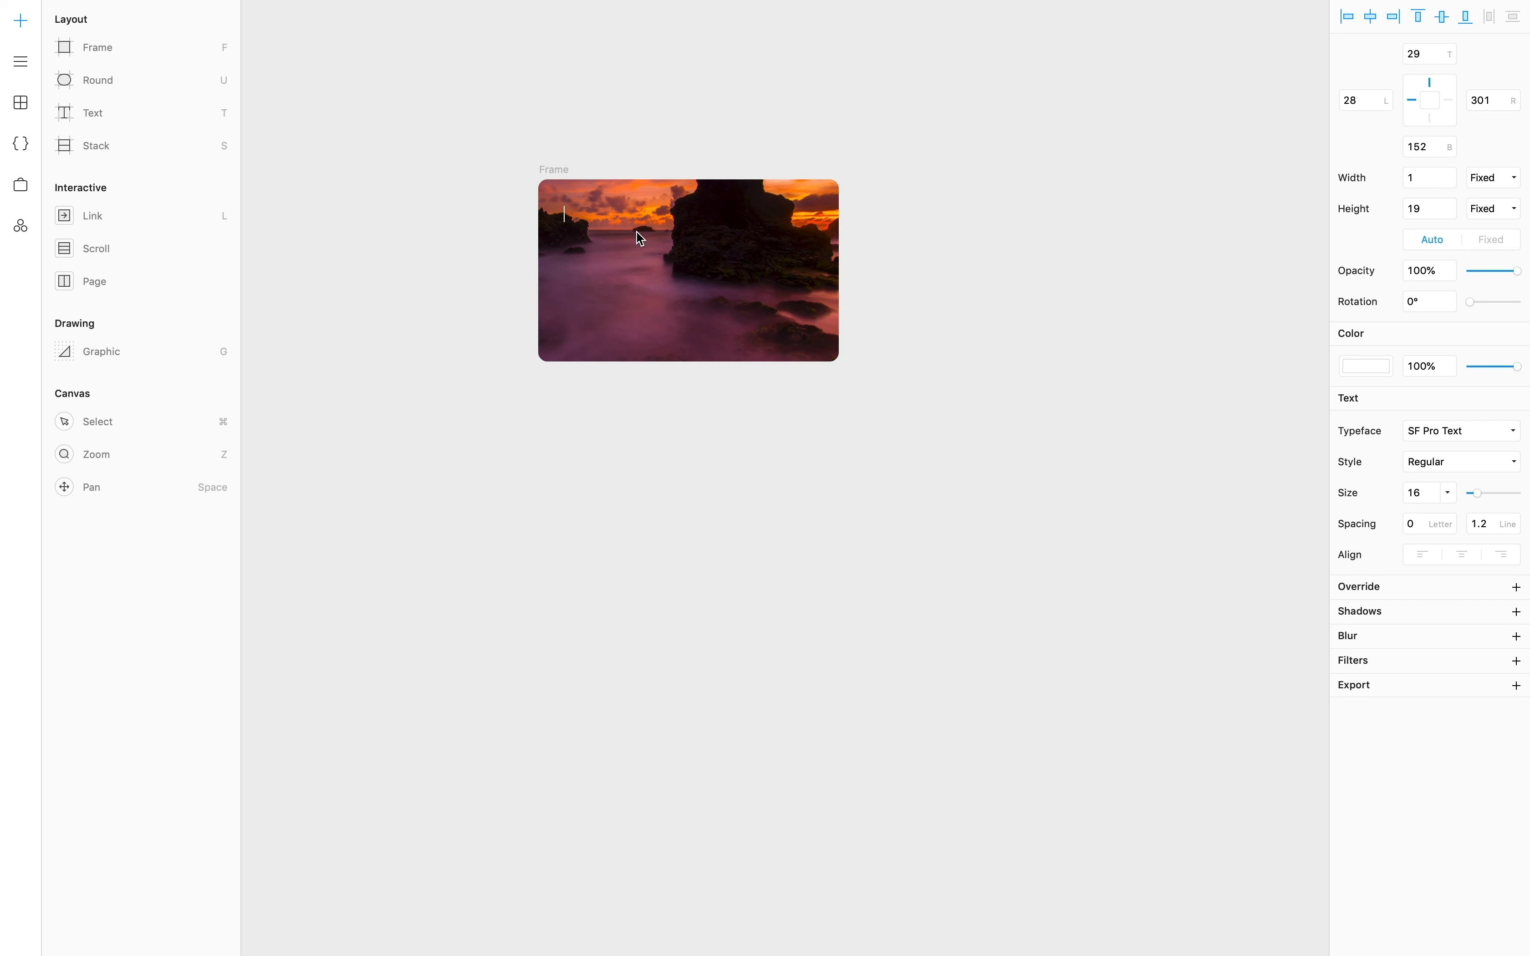
type("Quote will be here")
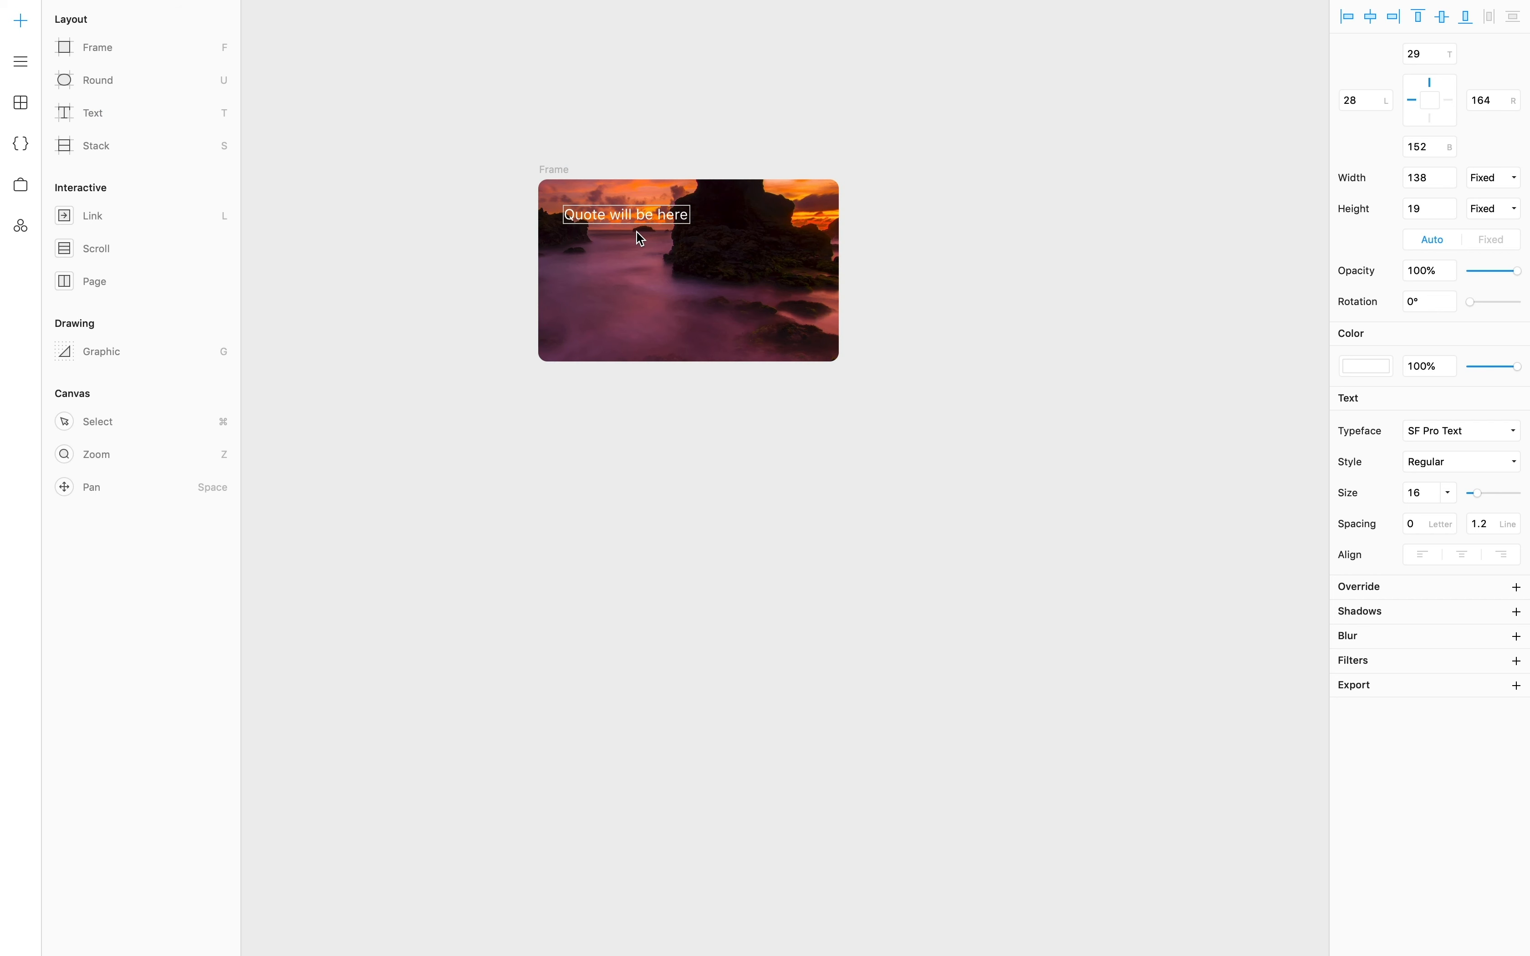
type("...")
key("Escape")
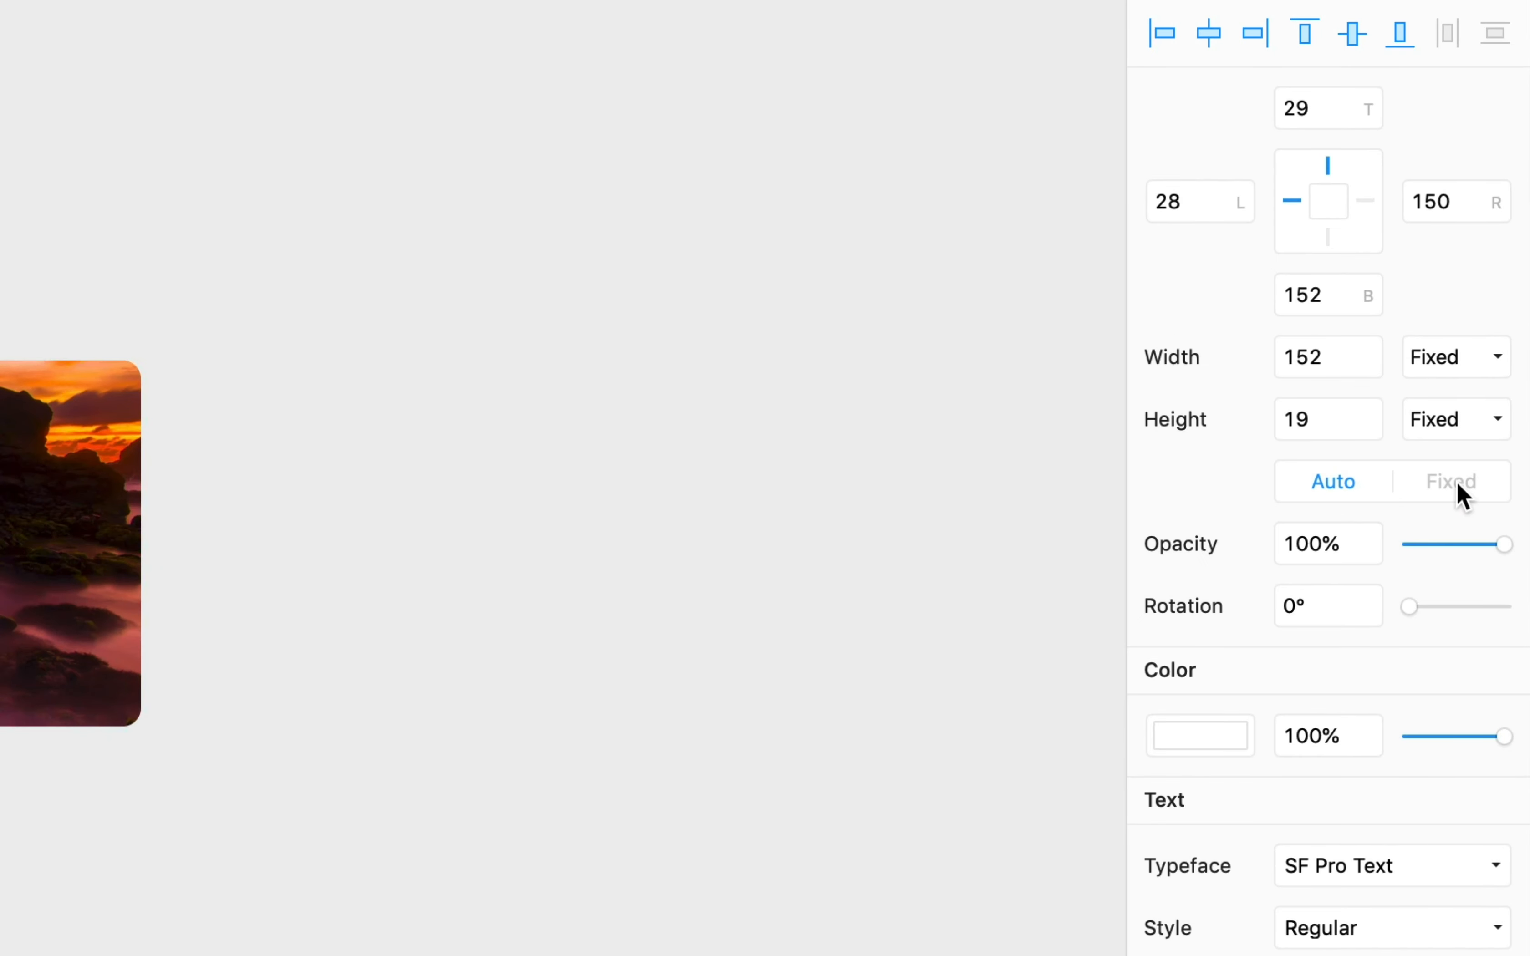
- Make the text box fixed size, pinned 30 from left, top and right, height 100
left_click(1454, 481)
left_click(1365, 201)
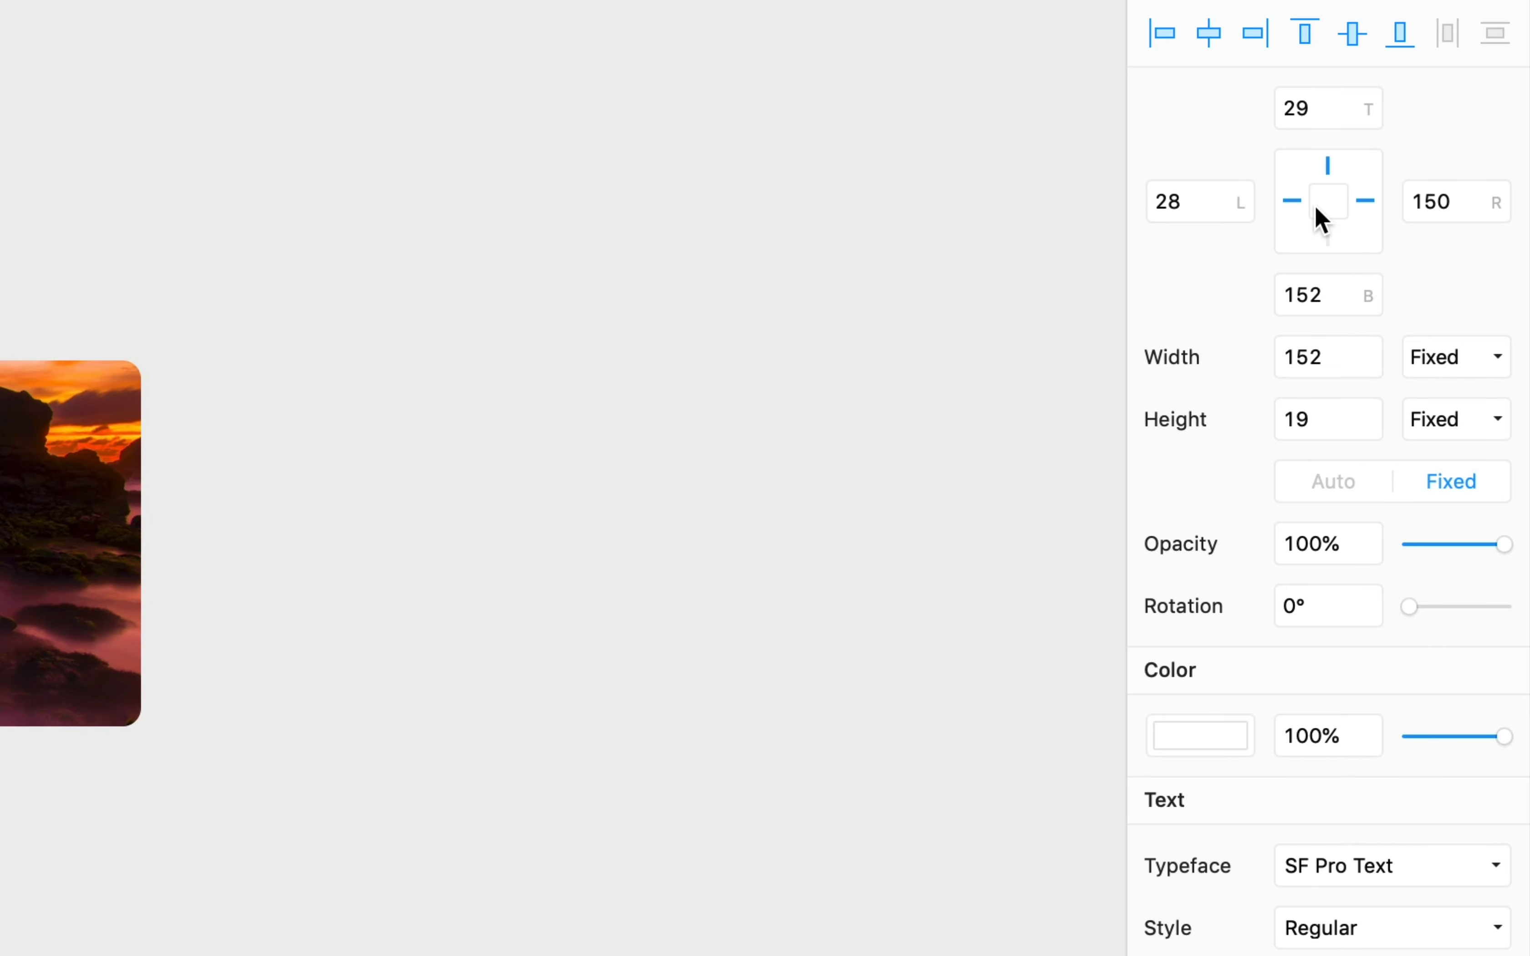
left_click(1187, 202)
type("30")
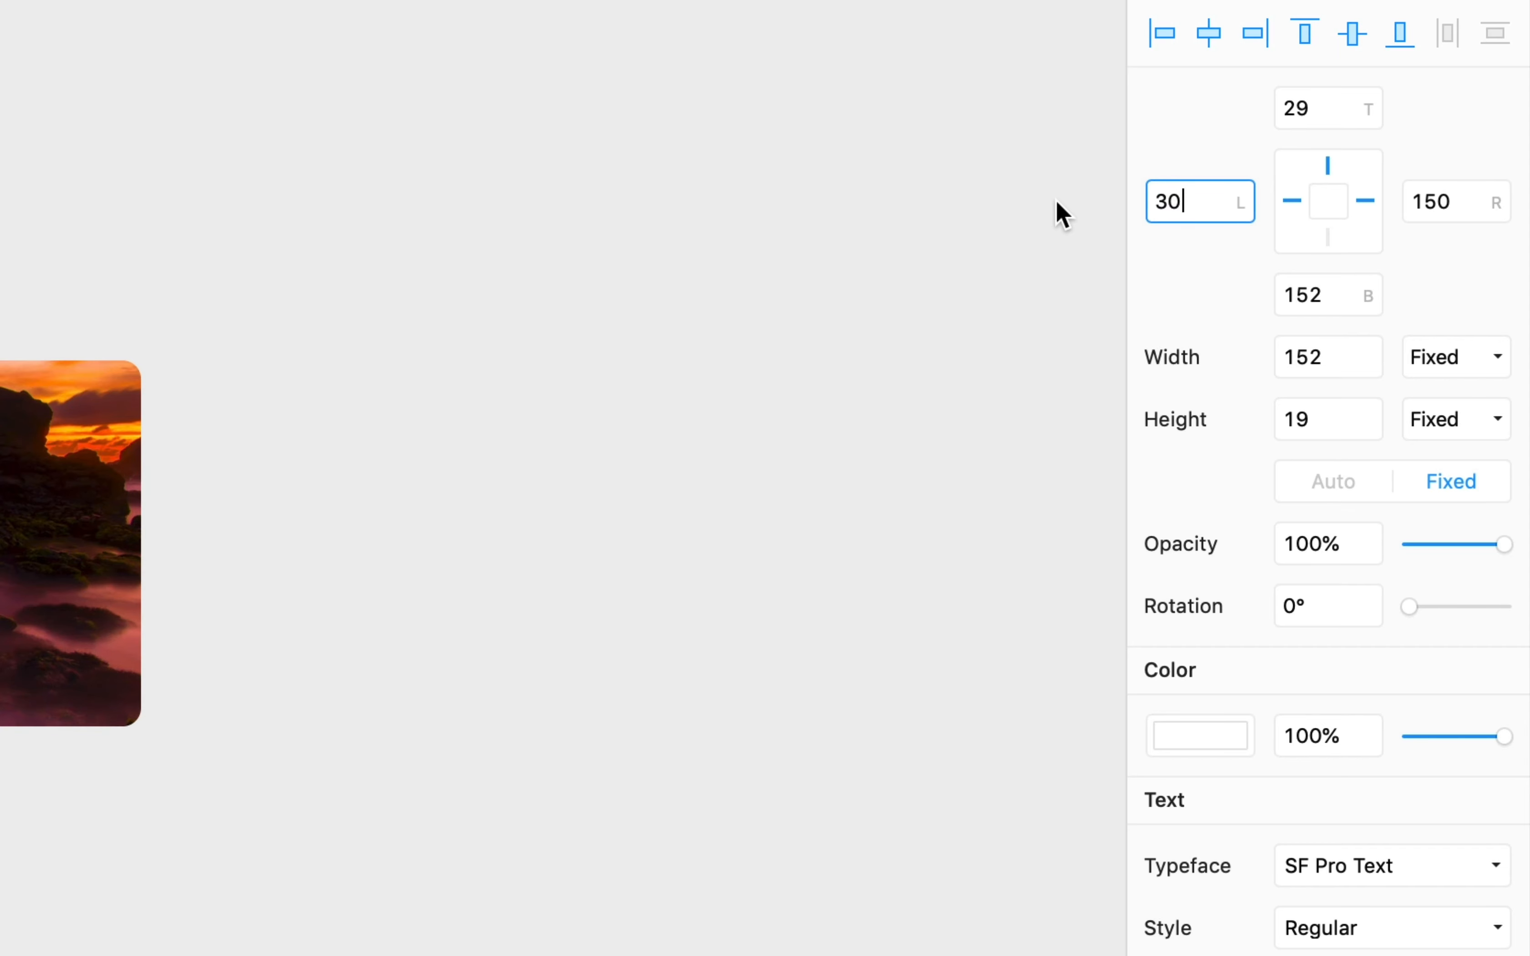
left_click(1325, 111)
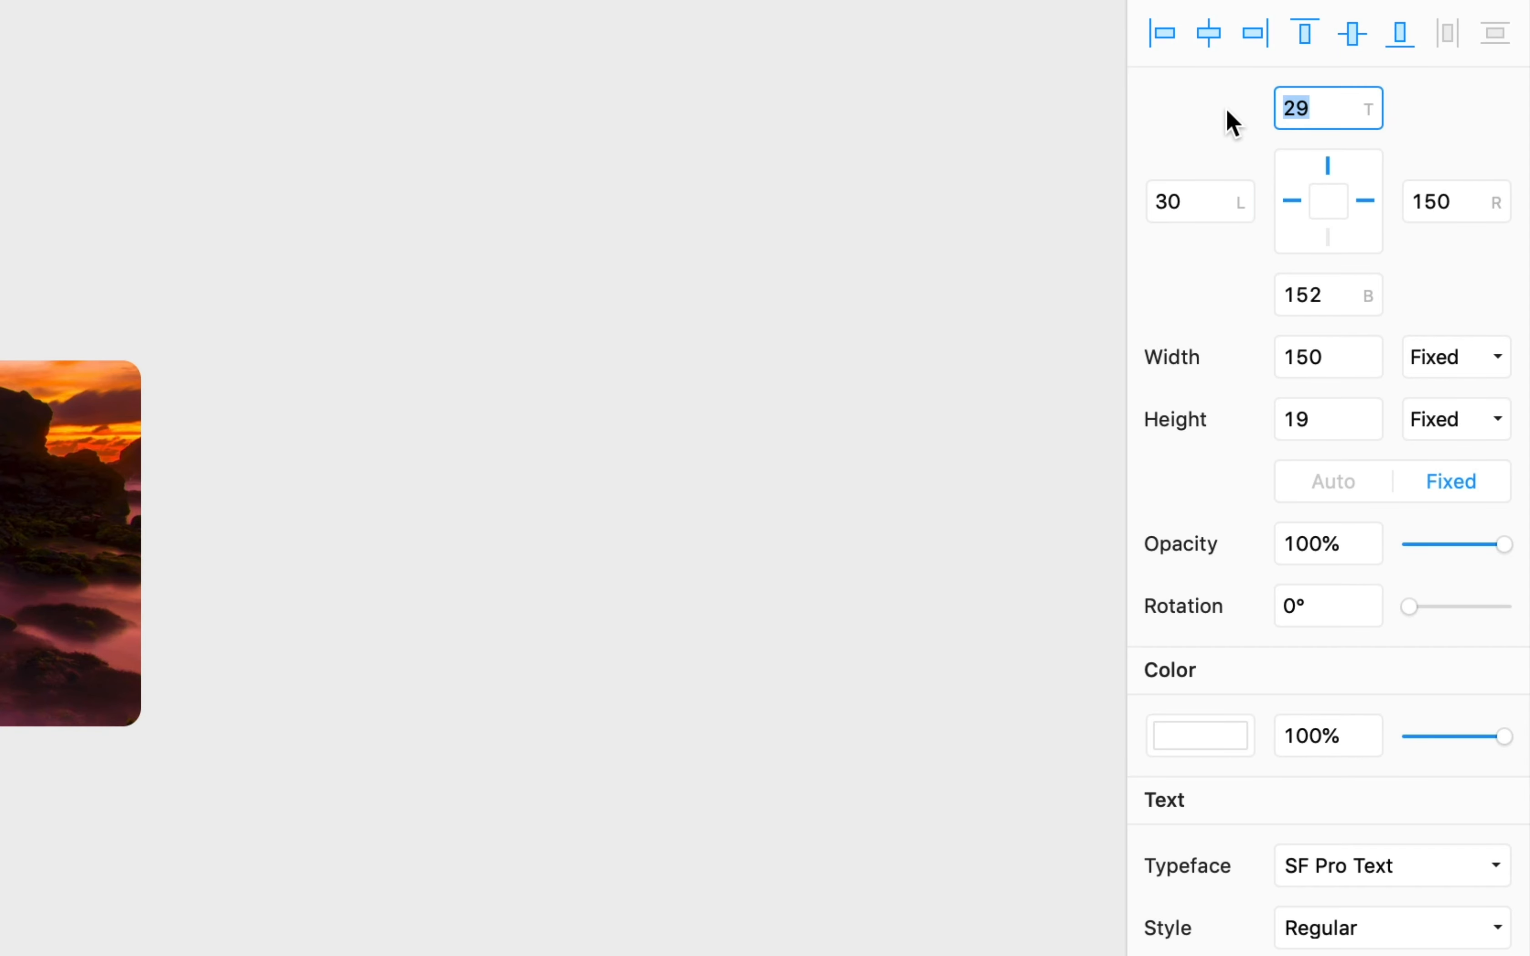
type("30")
left_click(1408, 201)
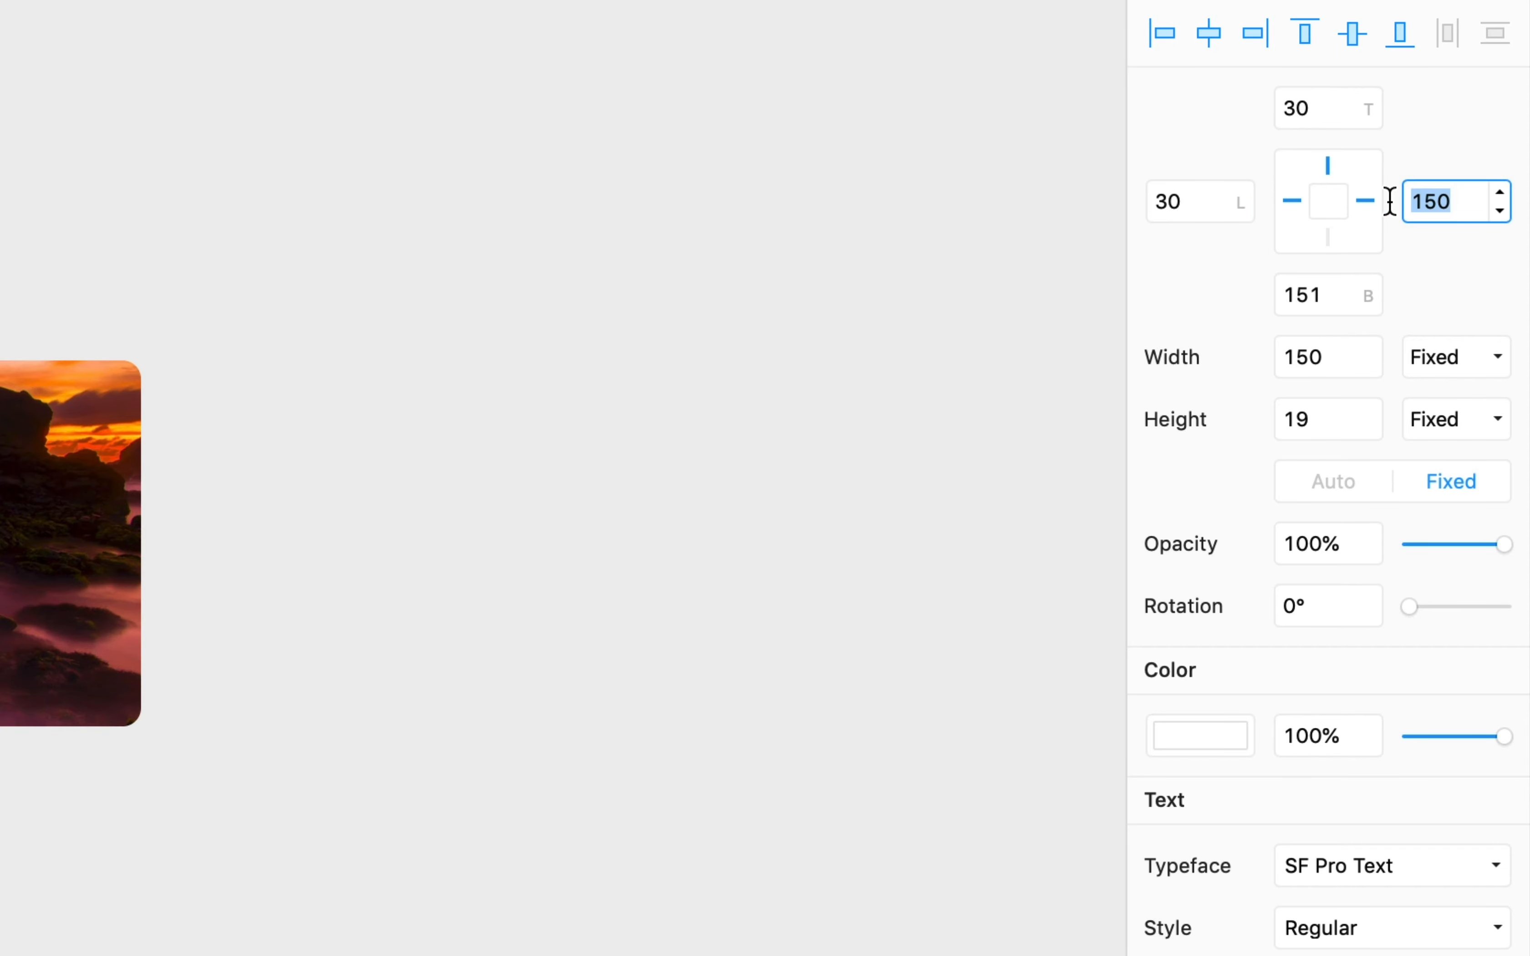
type("30")
left_click(1466, 278)
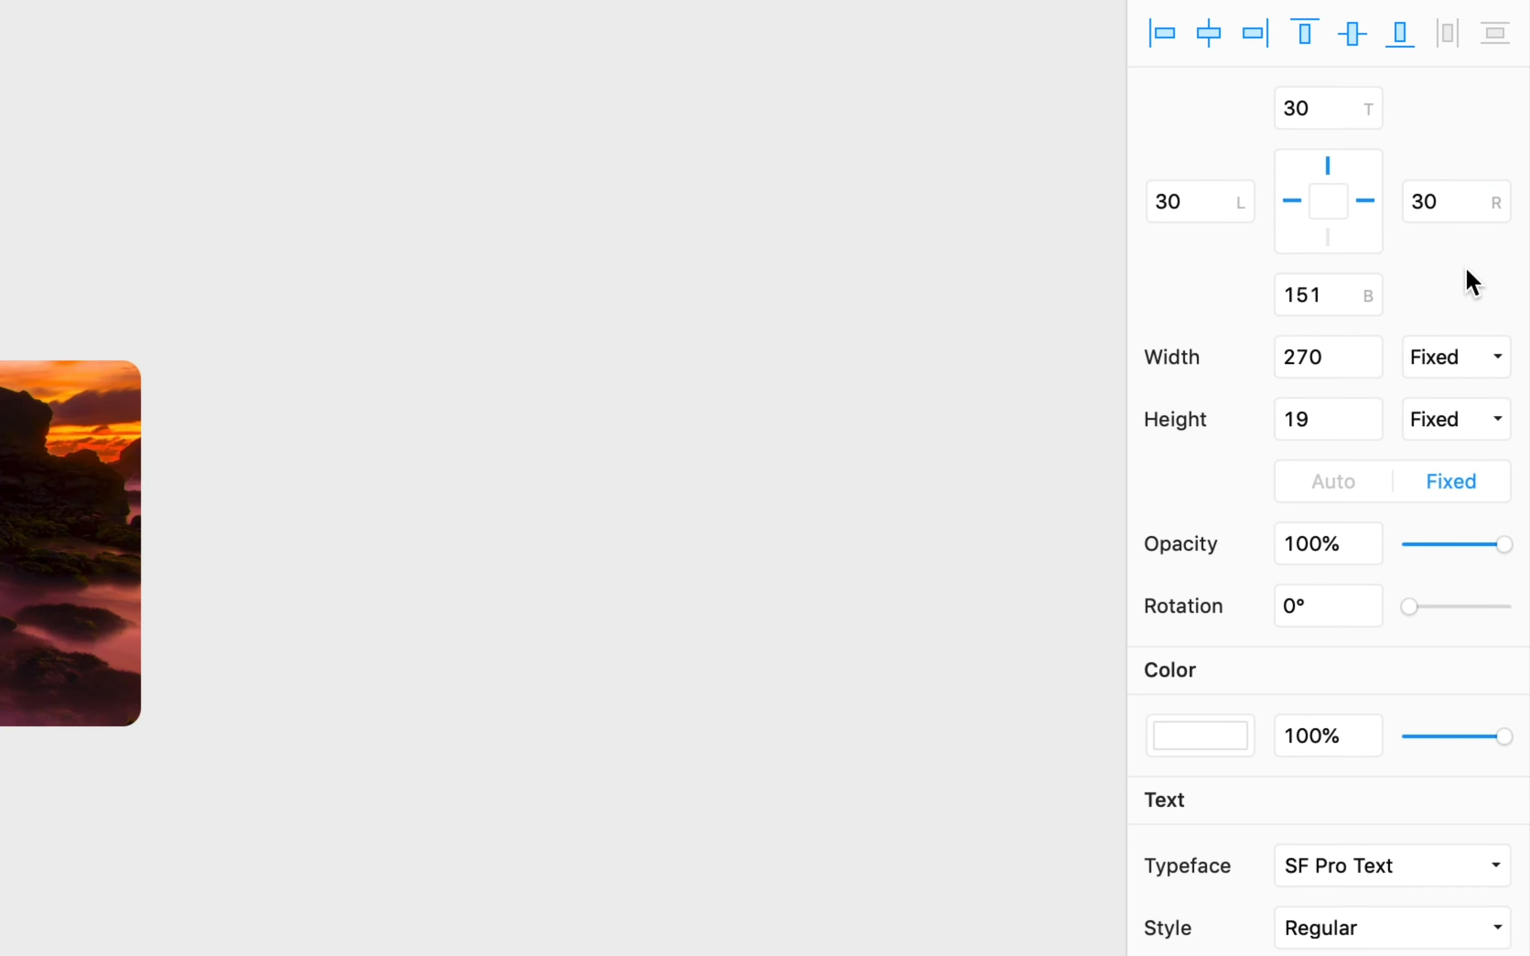
left_click(1317, 418)
type("100")
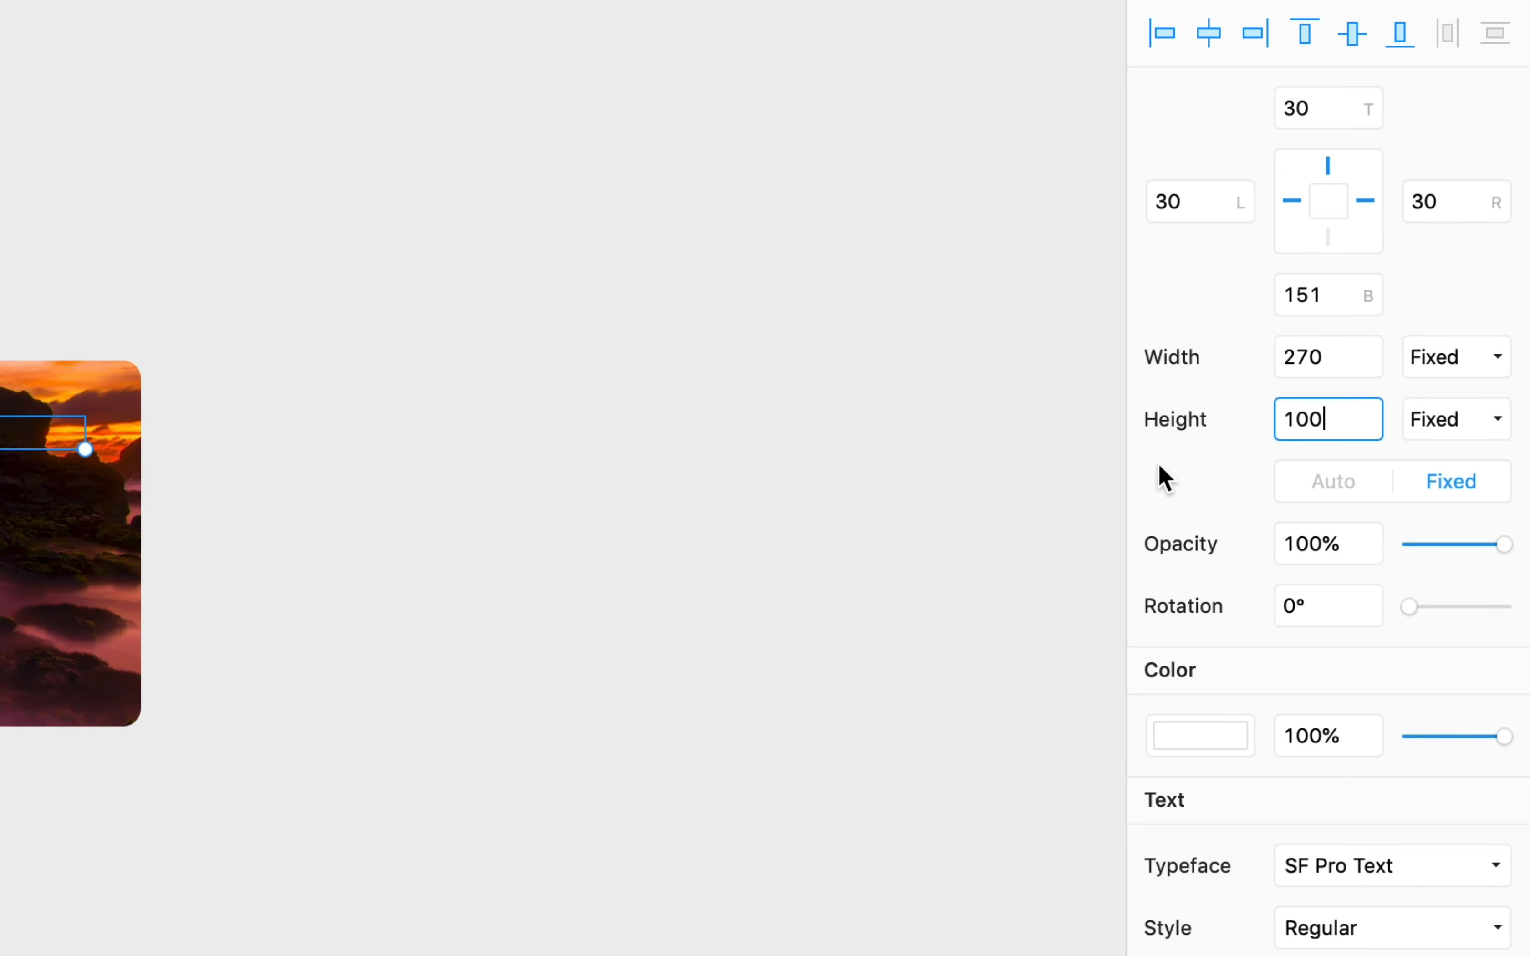
left_click(1188, 500)
scroll(1260, 751, "down", 5)
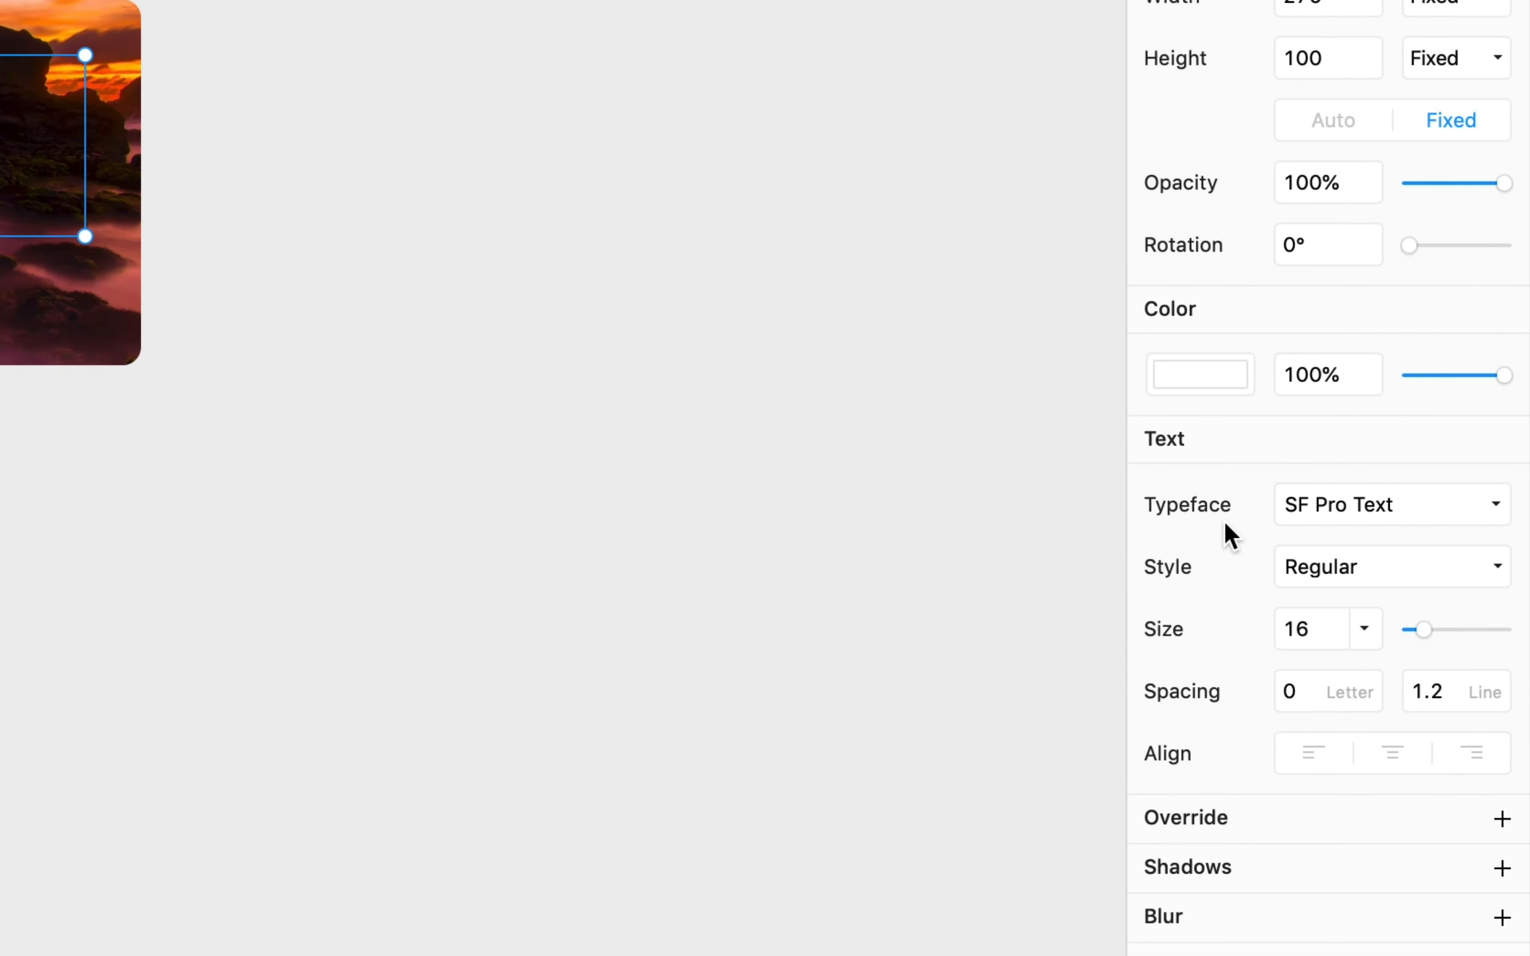
- Set the quote text to size 20 Bold and deselect it
left_click(1311, 627)
type("20")
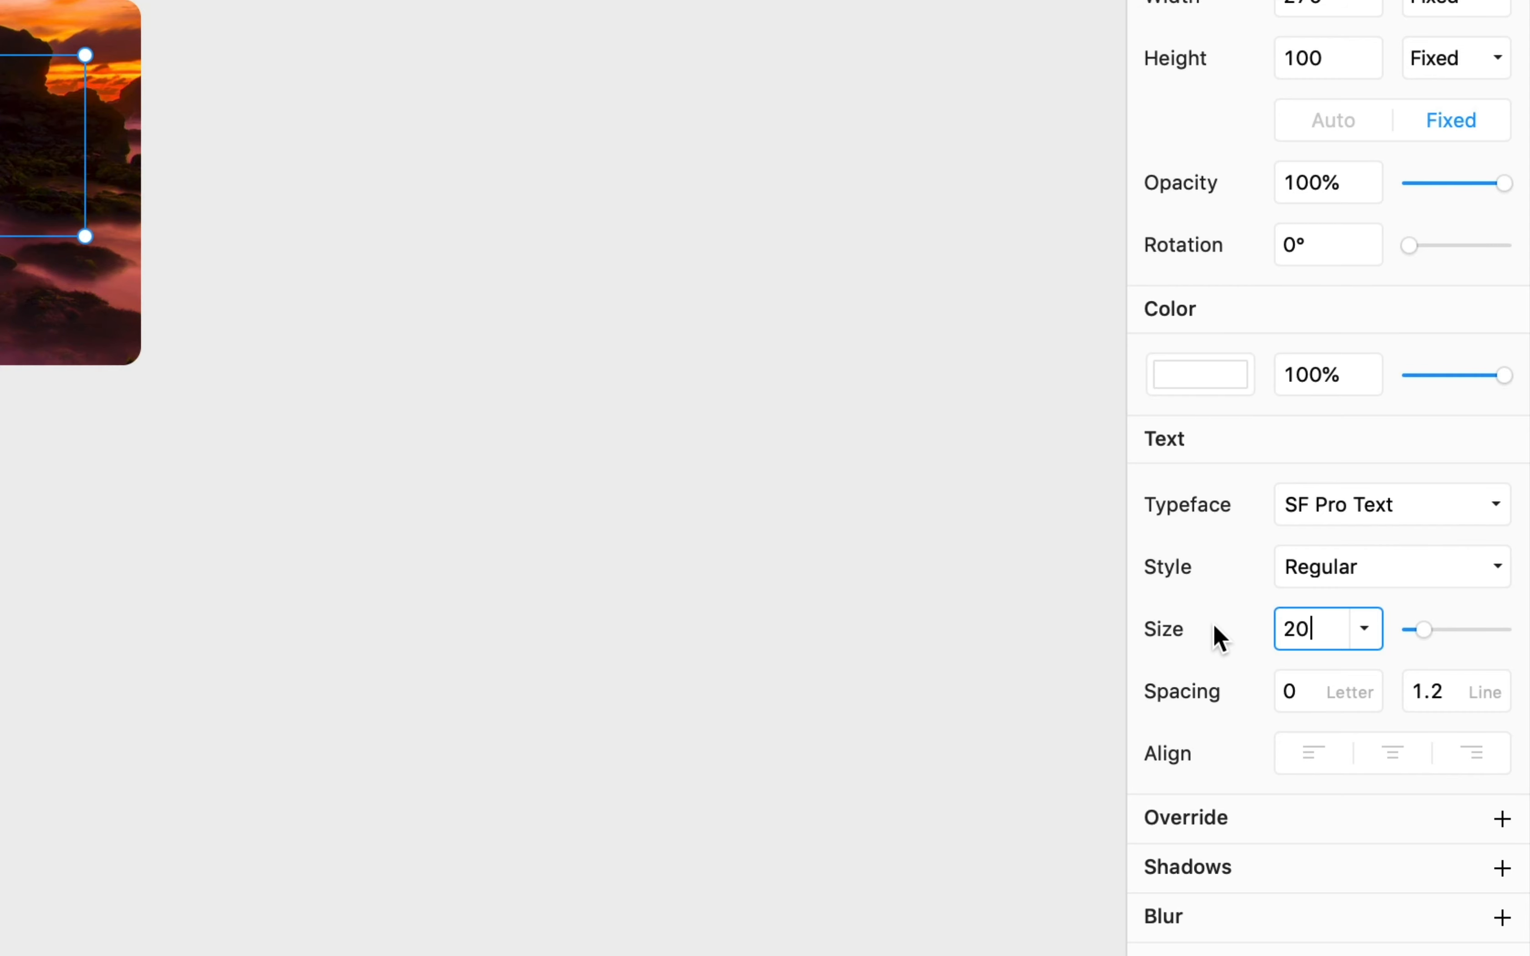
key("Return")
left_click(1375, 581)
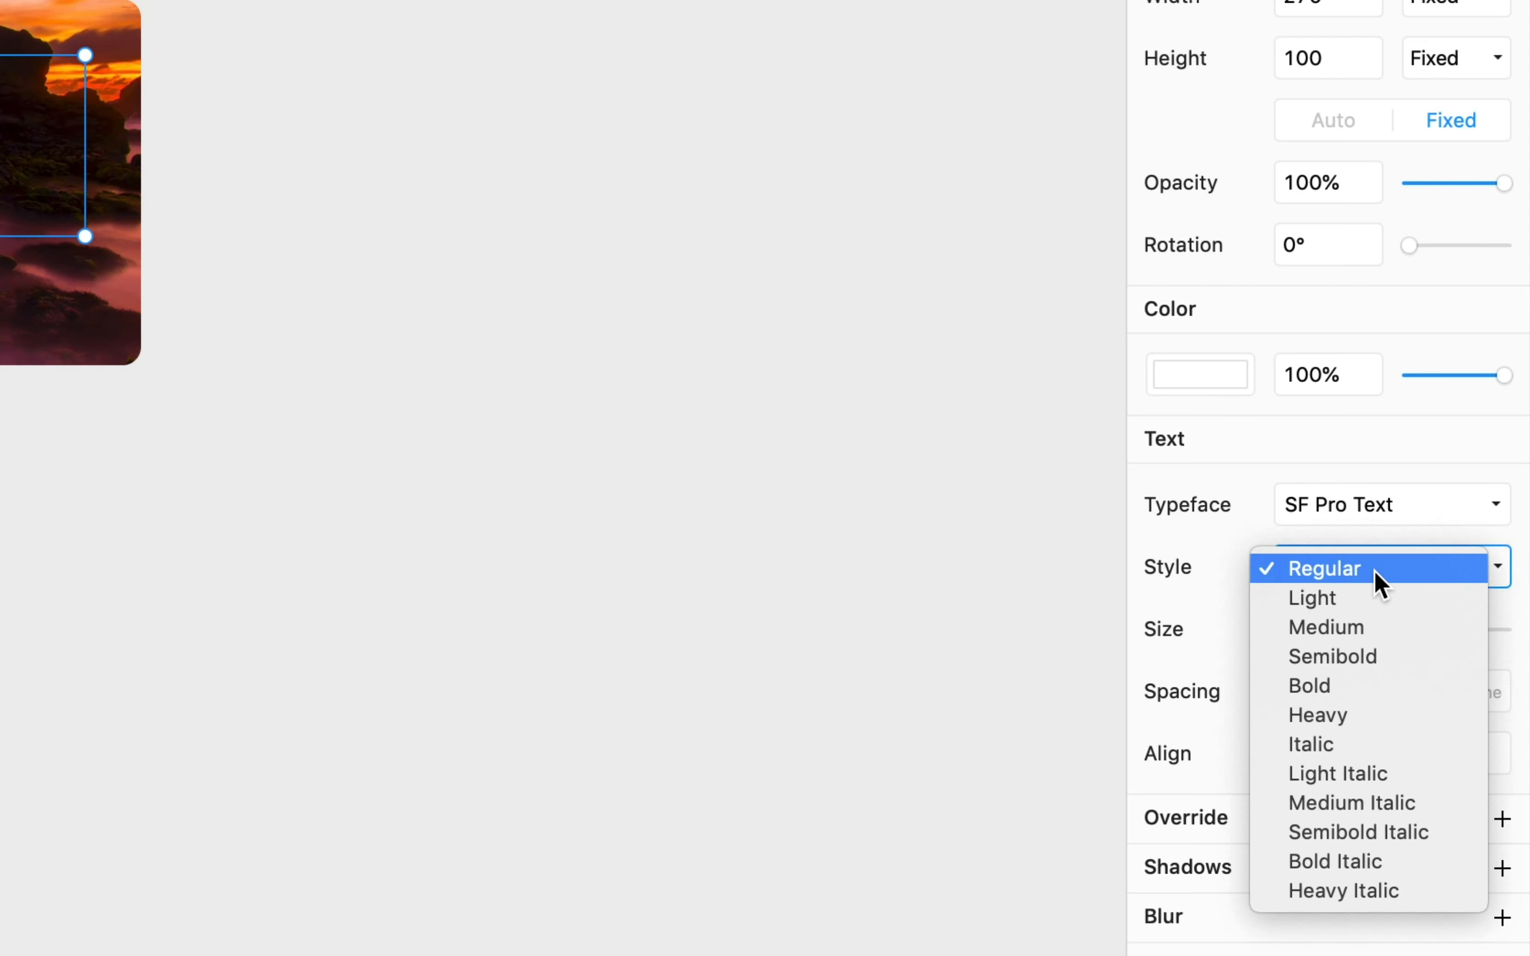
left_click(1331, 693)
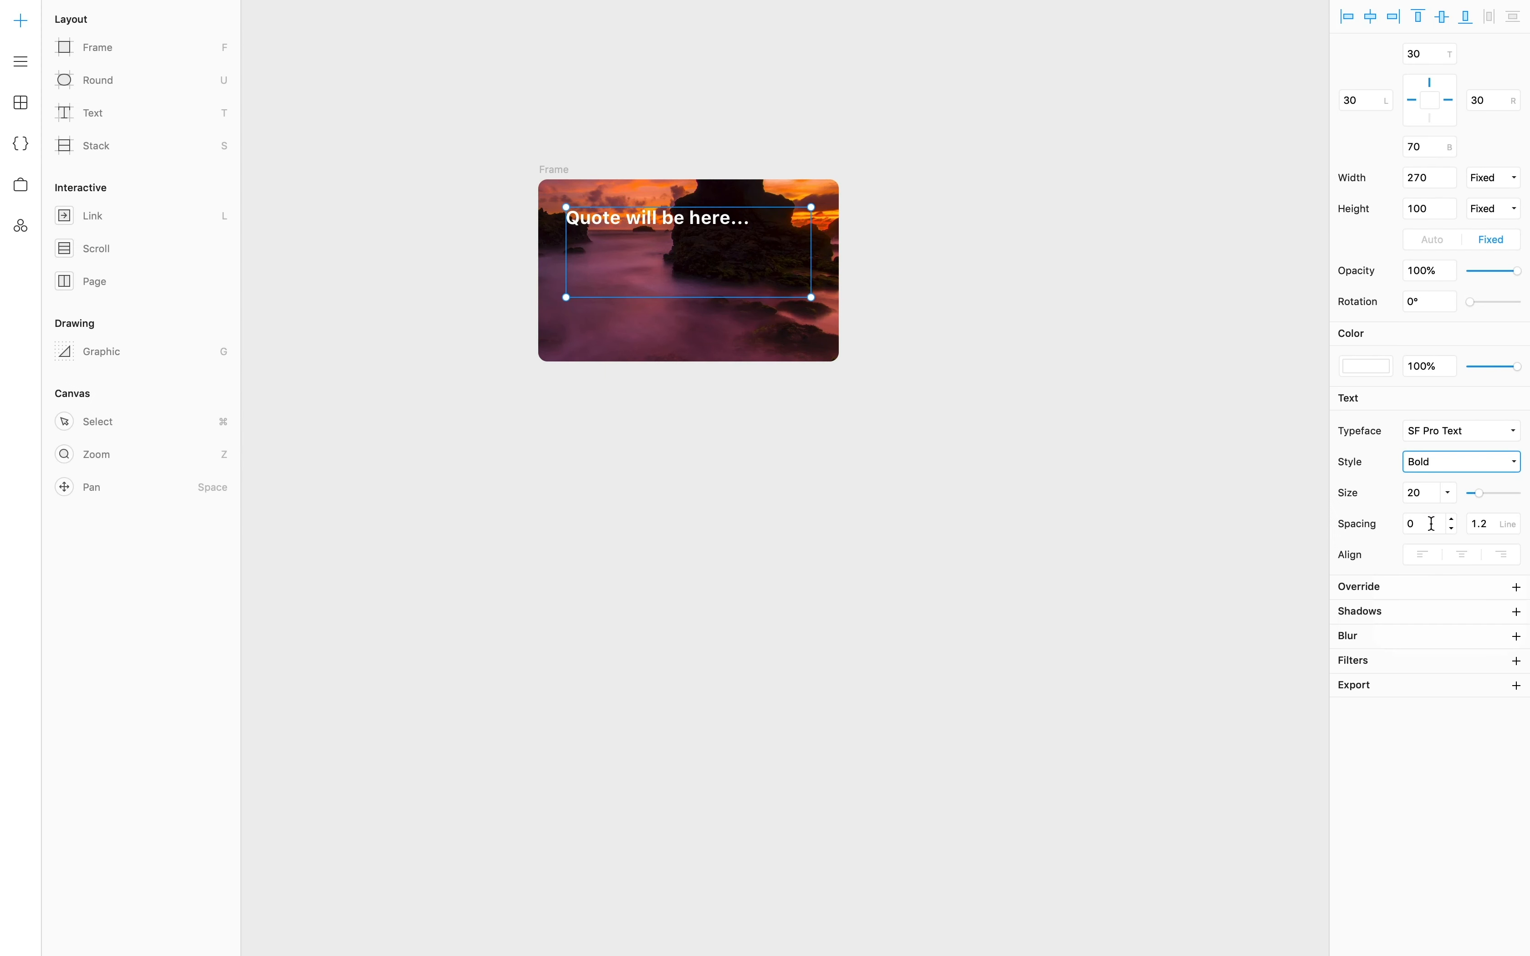
left_click(1256, 465)
key("t")
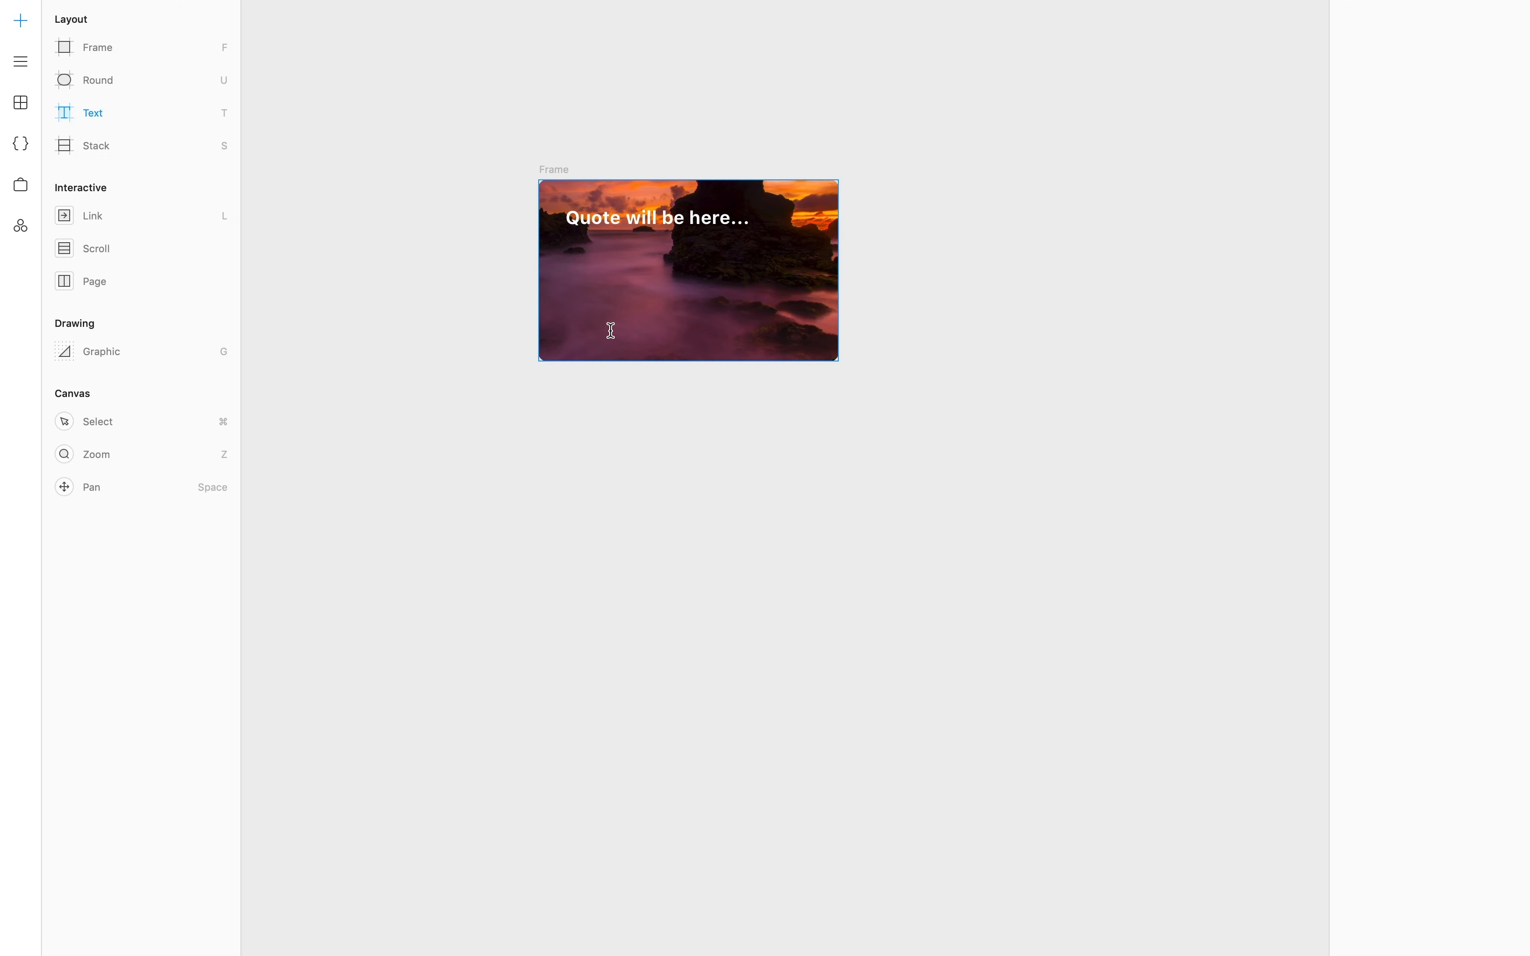
- Add a '- The author' text layer near the bottom in Regular weight, size 16
left_click(611, 327)
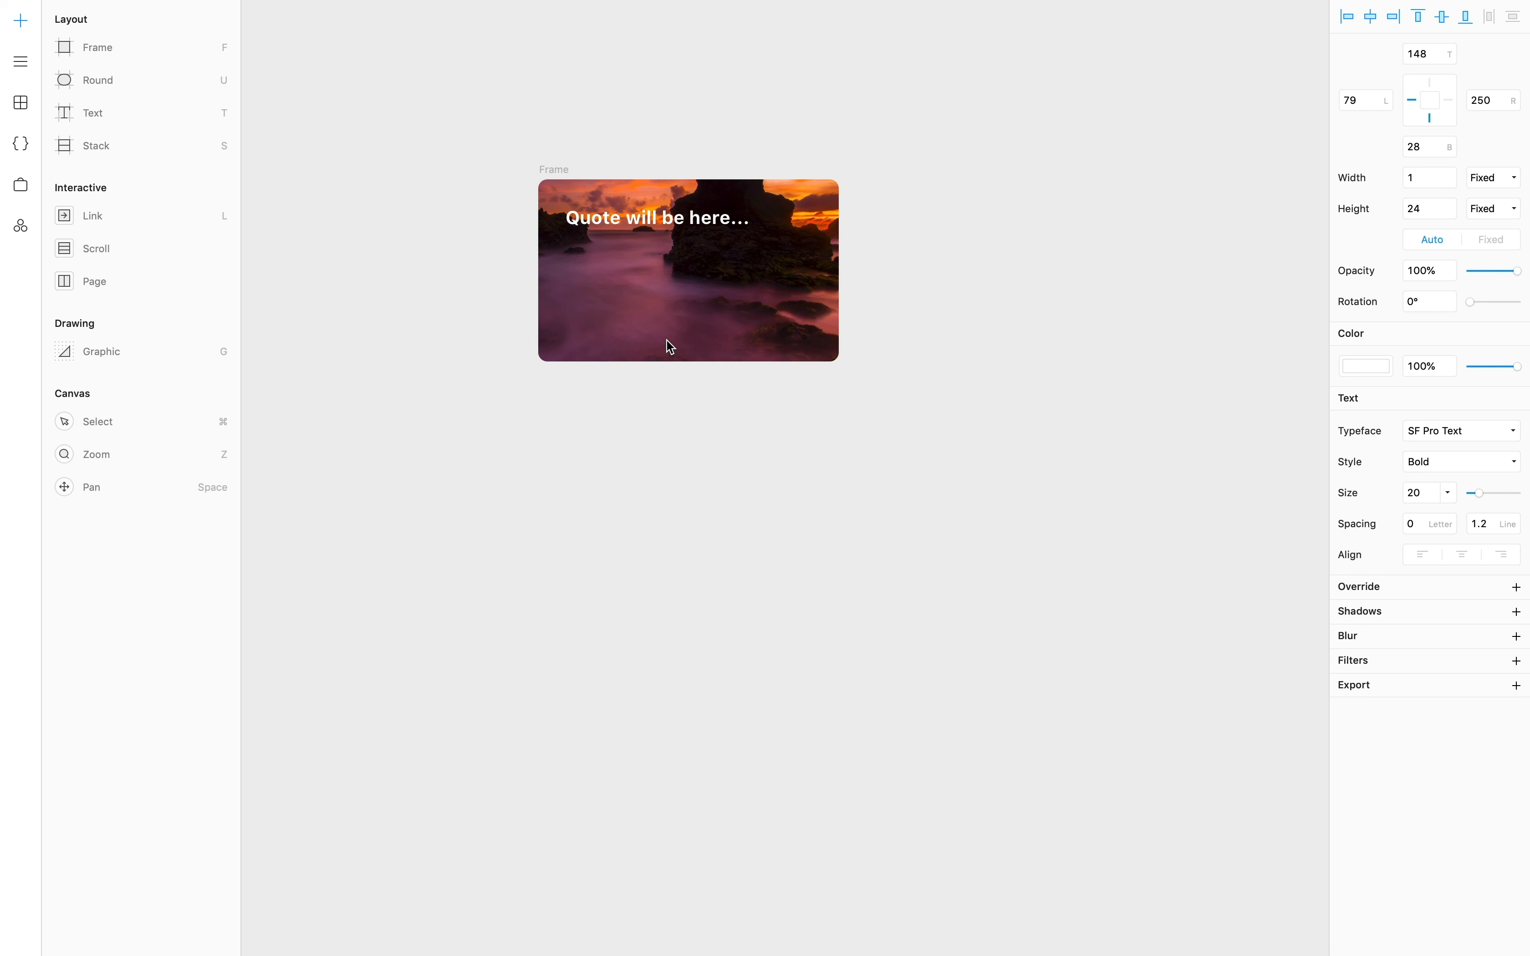
type("- The author")
key("Escape")
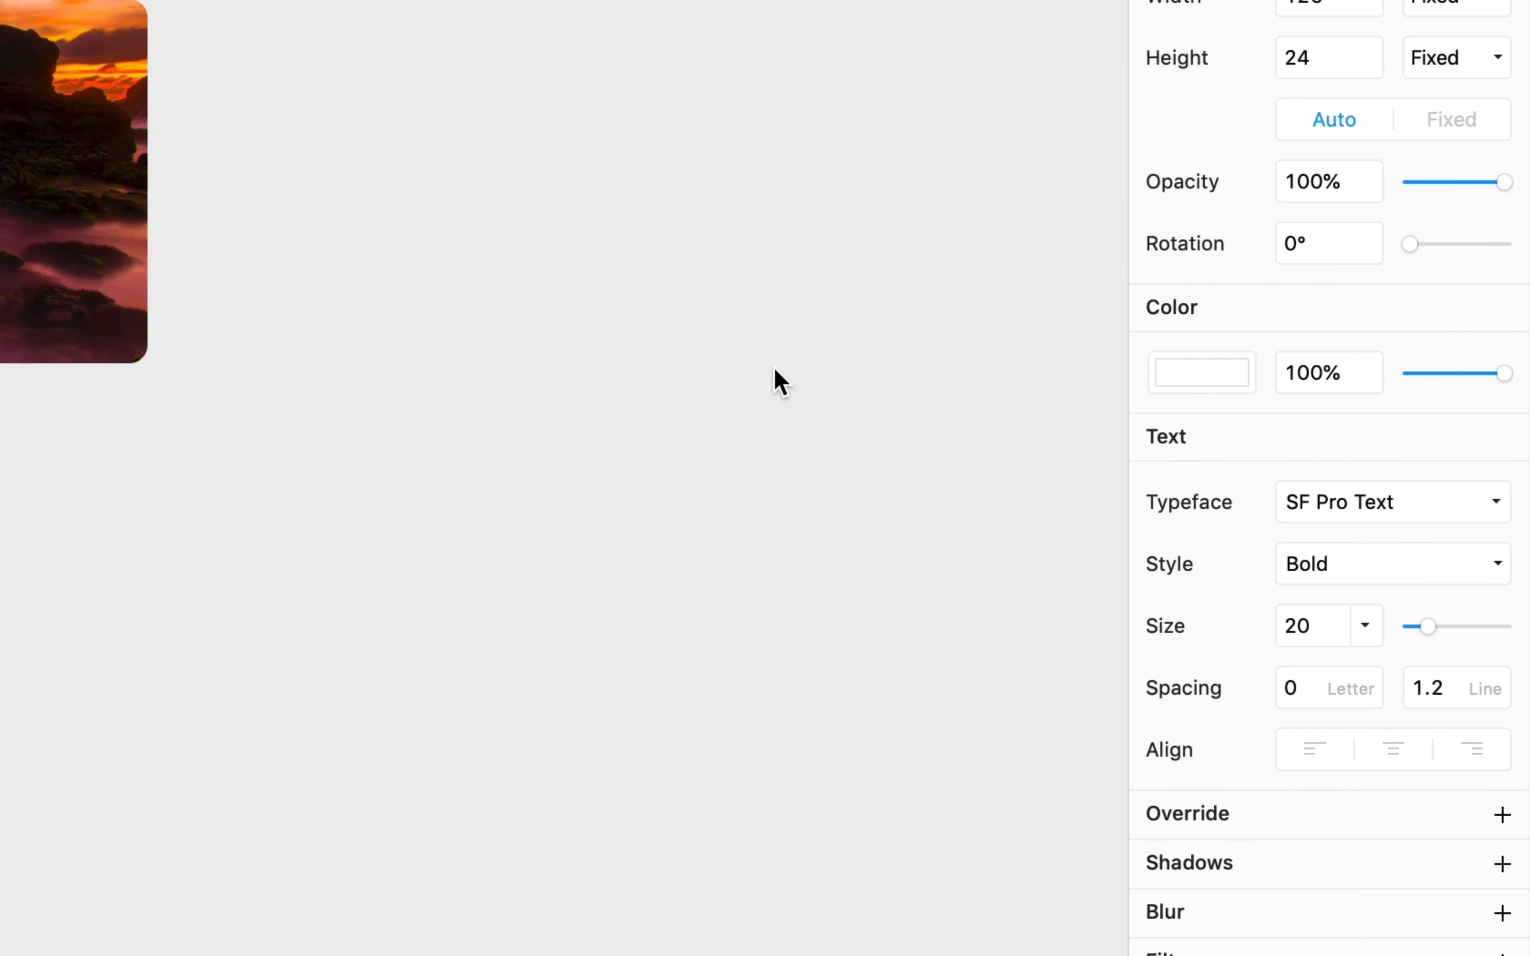
left_click(1358, 564)
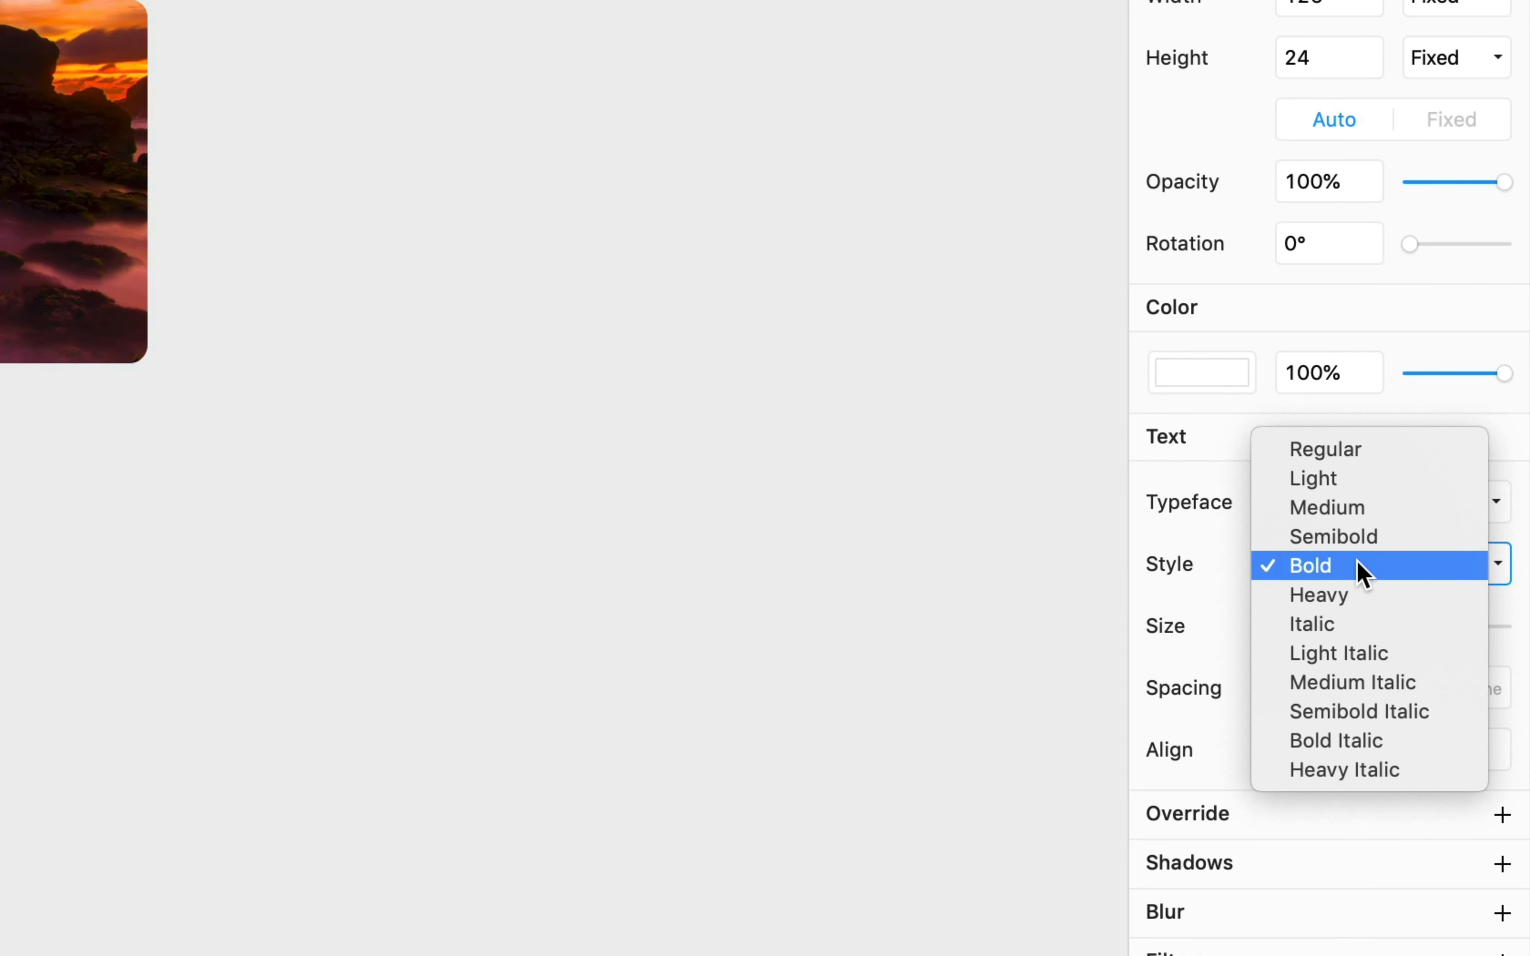
left_click(1345, 453)
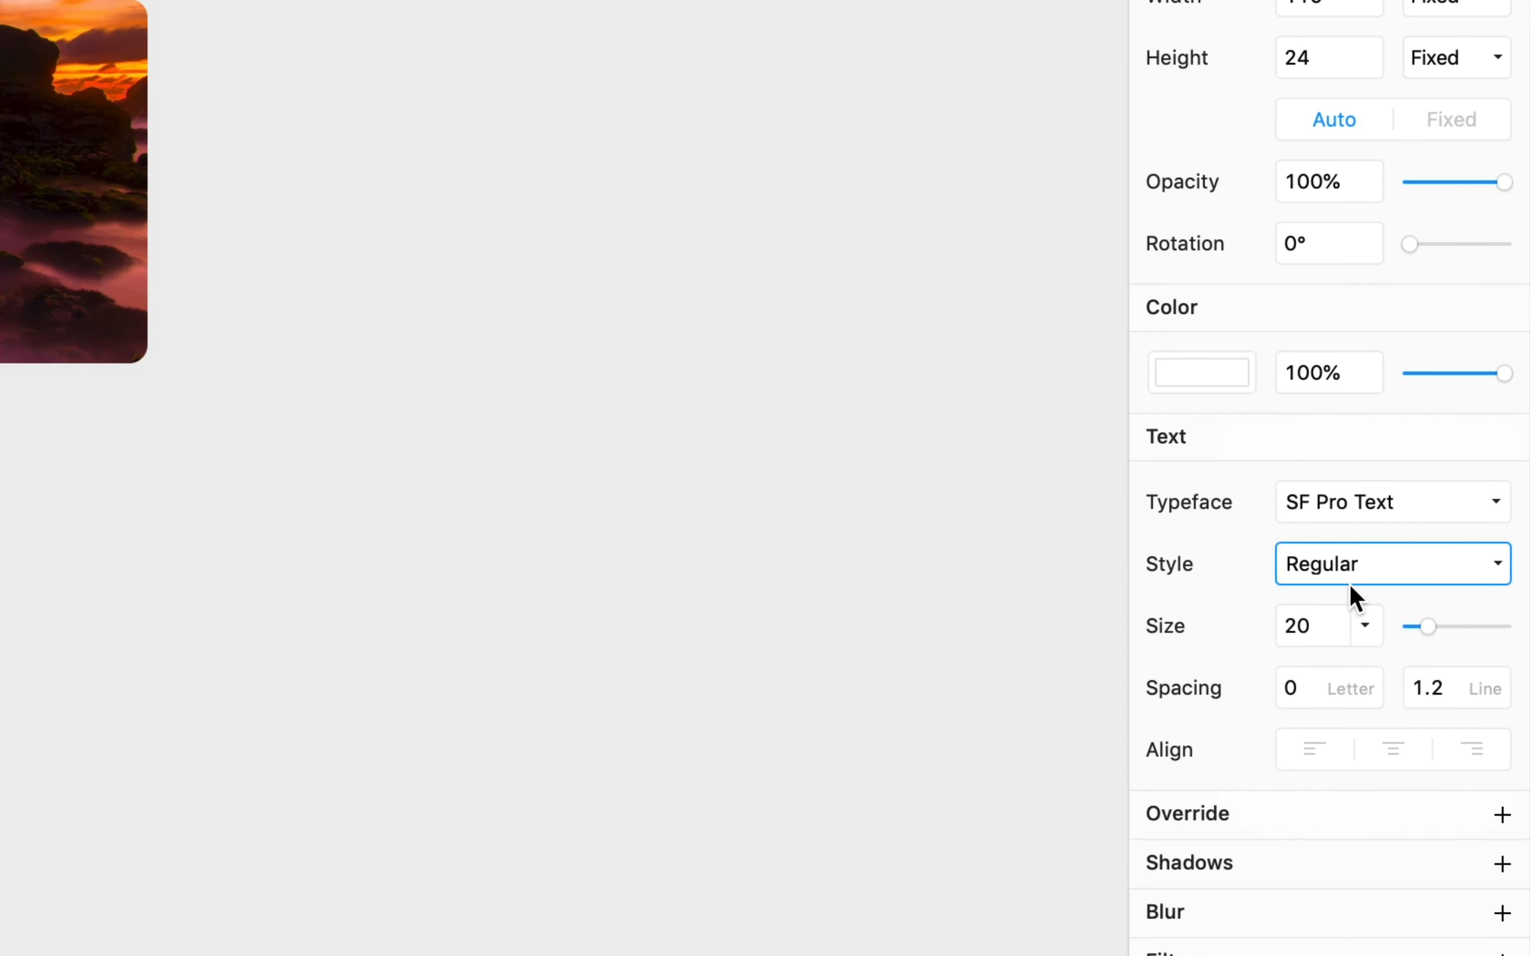
left_click(1325, 625)
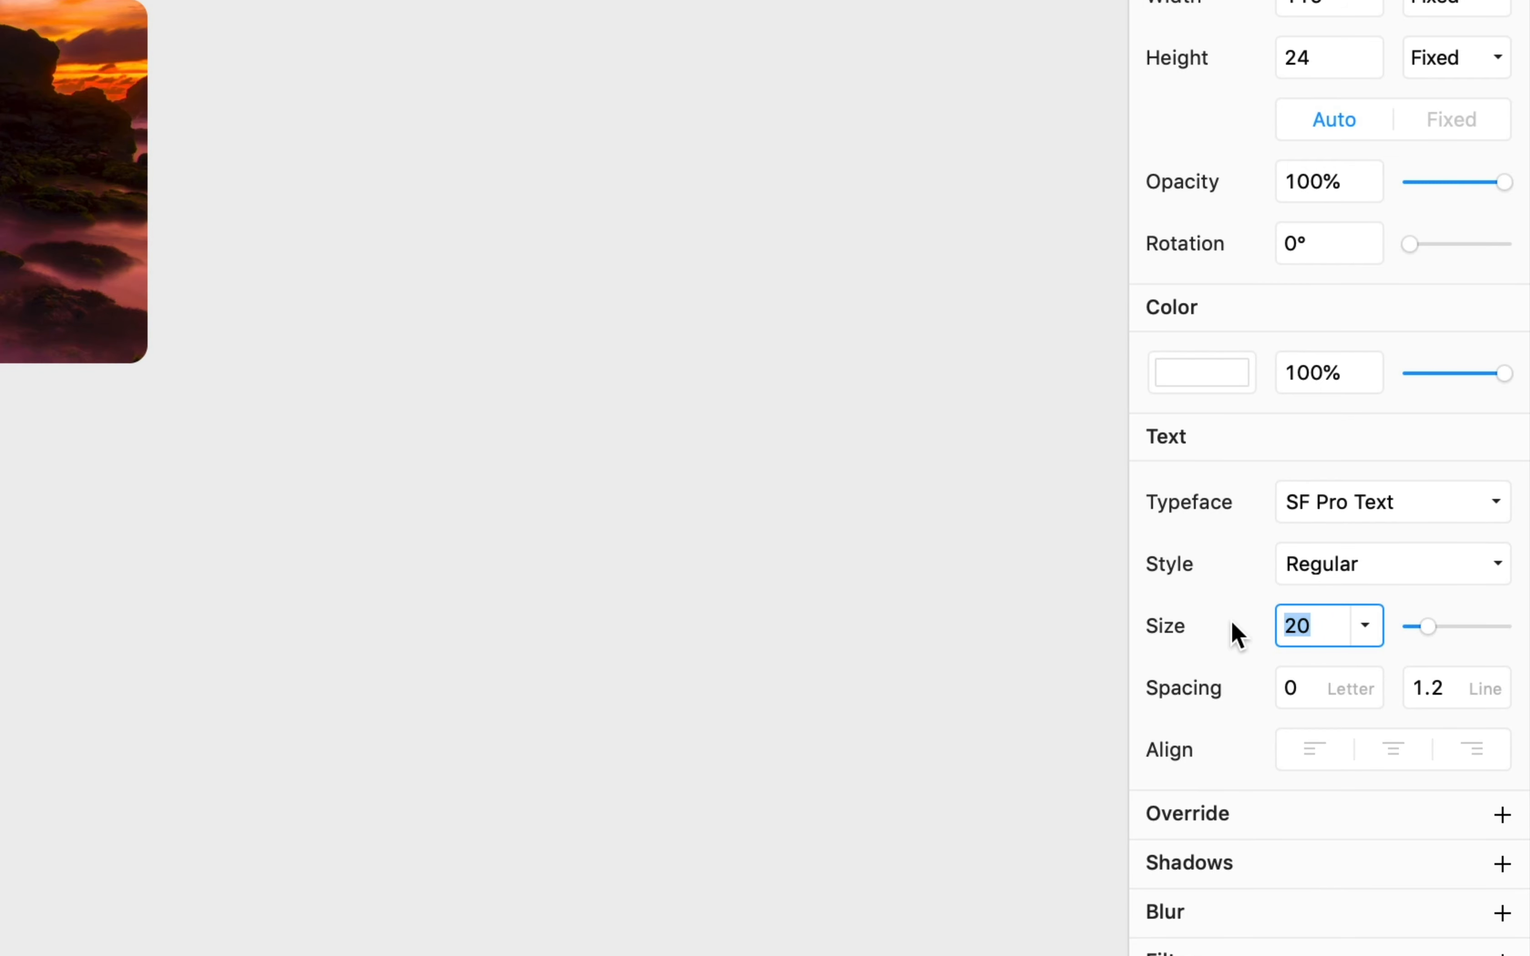
type("16")
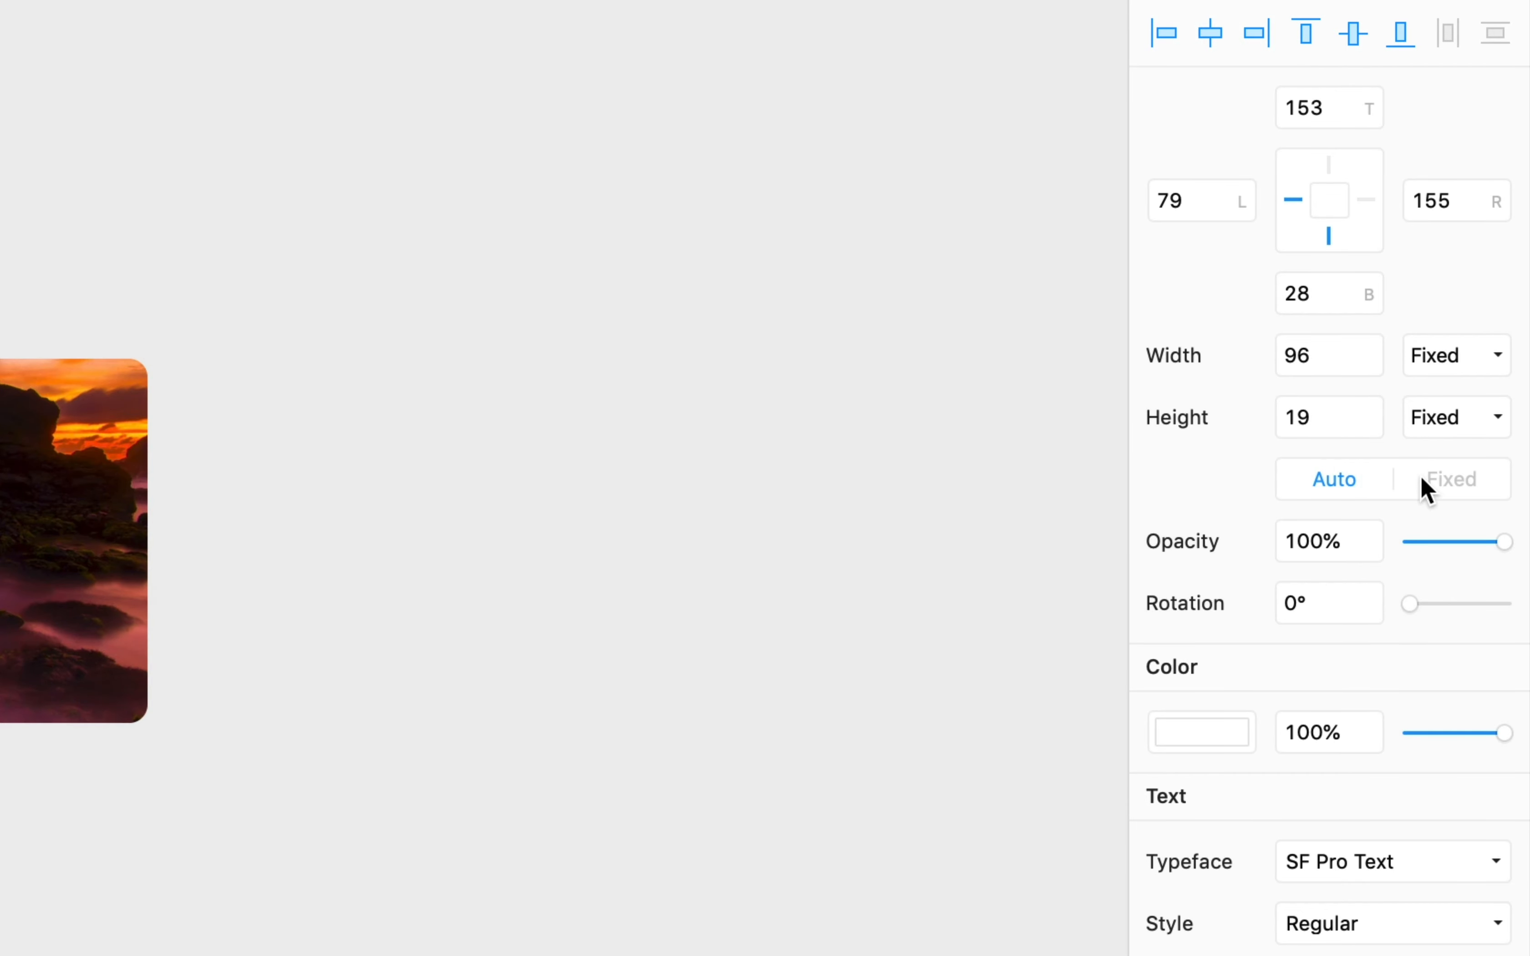
- Give the author text fixed width, 30 offsets from left, bottom and right, right-aligned
left_click(1439, 479)
left_click(1367, 200)
left_click(1171, 200)
left_click_drag(1170, 200, 1111, 198)
type("30")
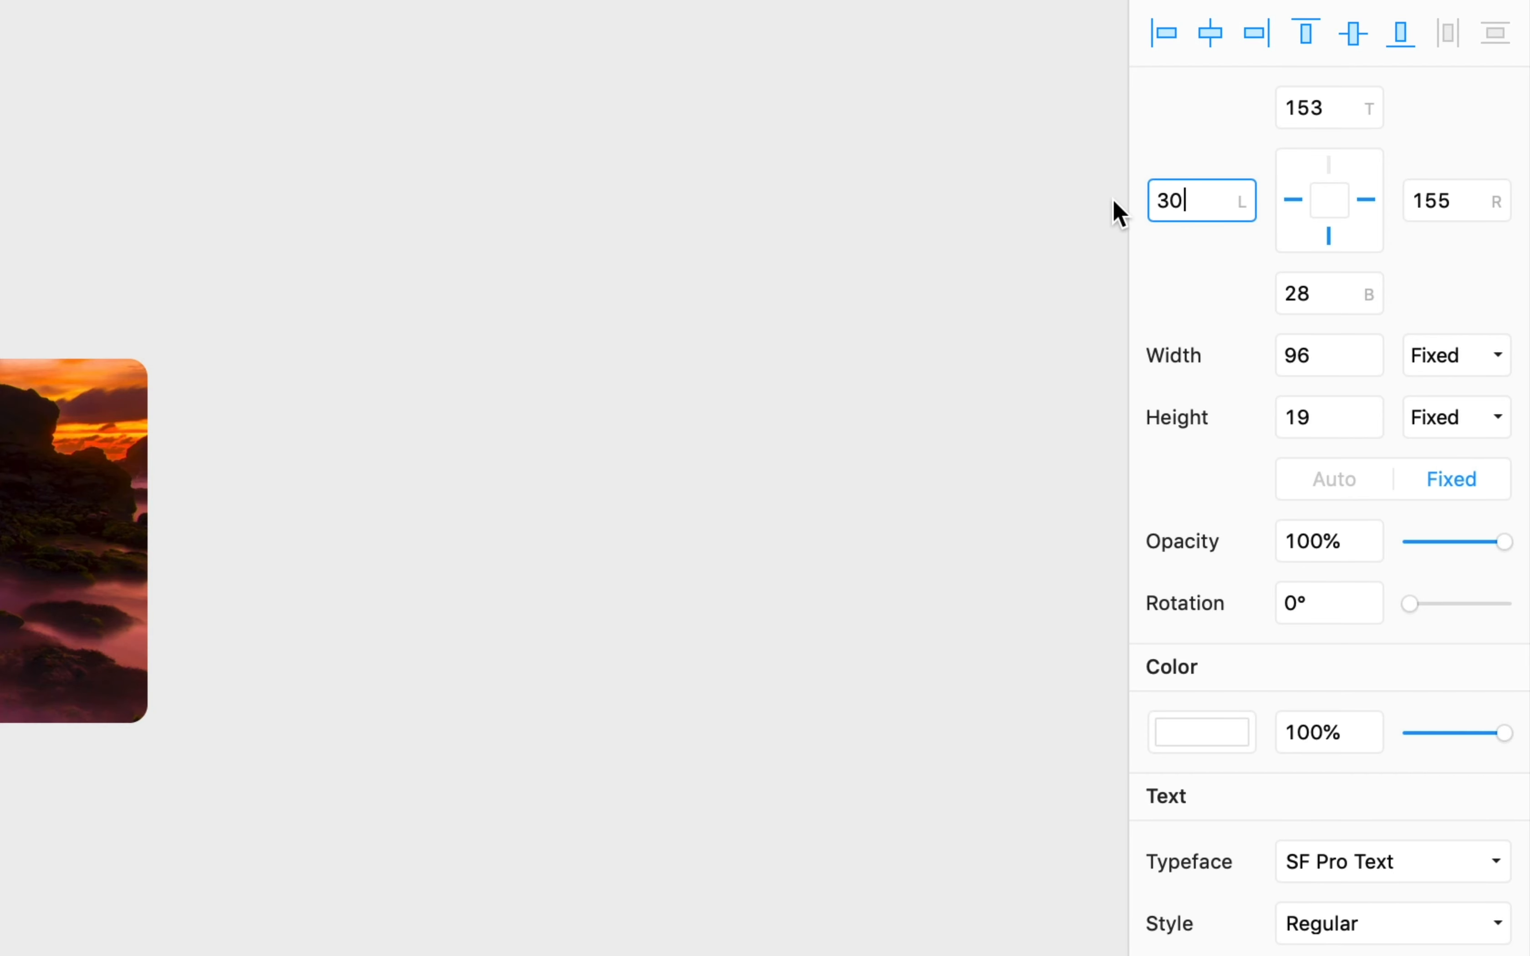
left_click(1321, 296)
type("30")
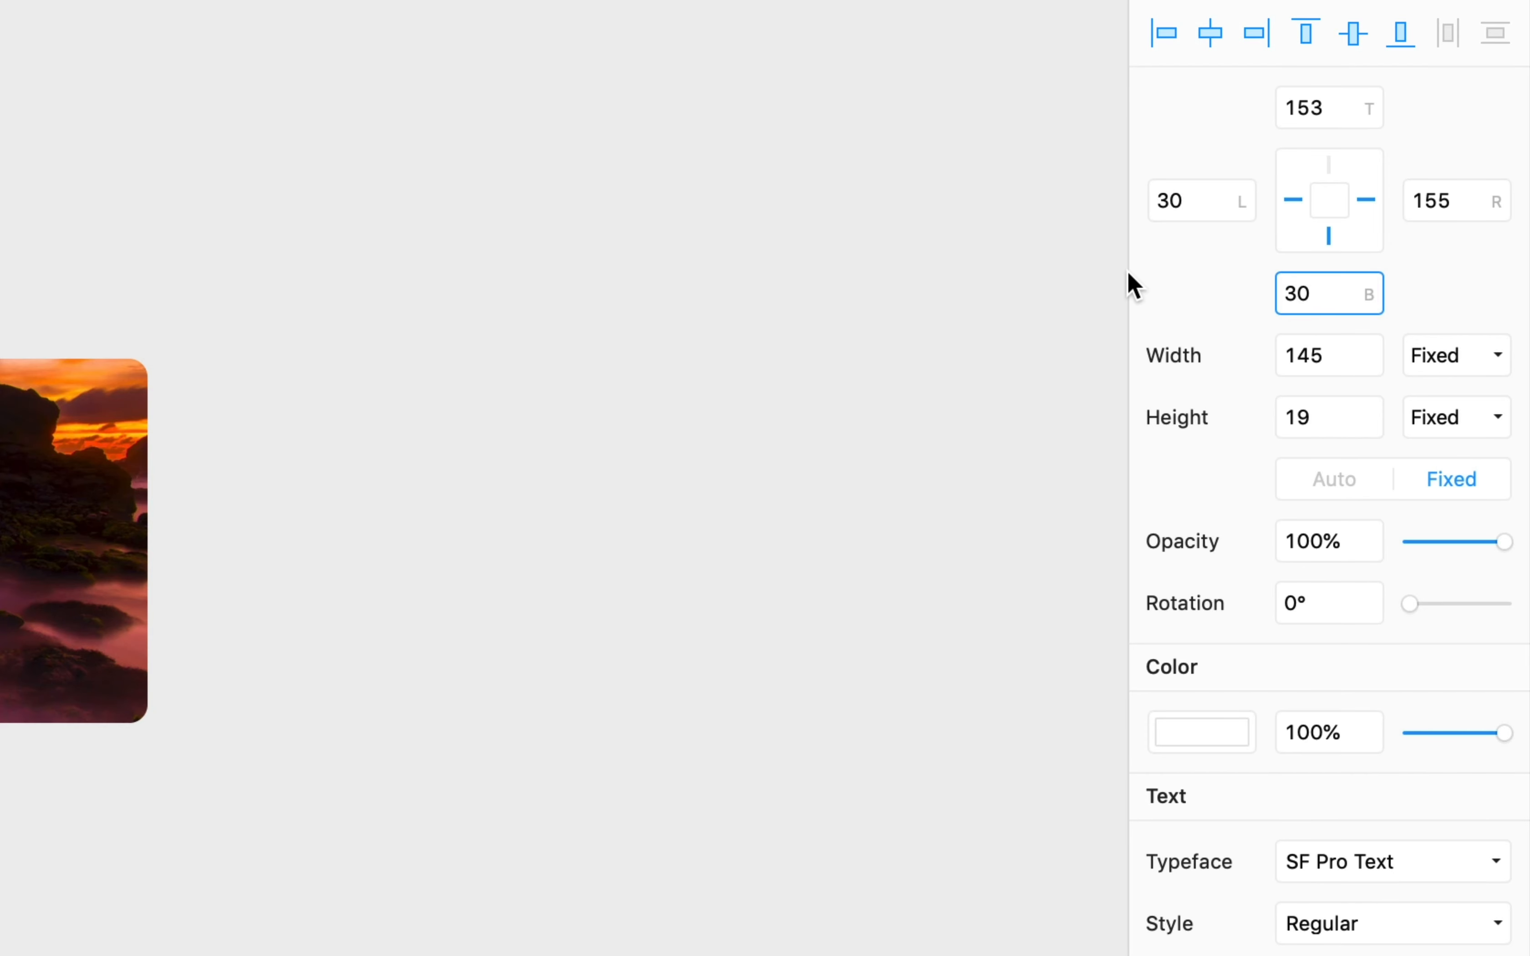
left_click(1452, 201)
type("30")
key("Return")
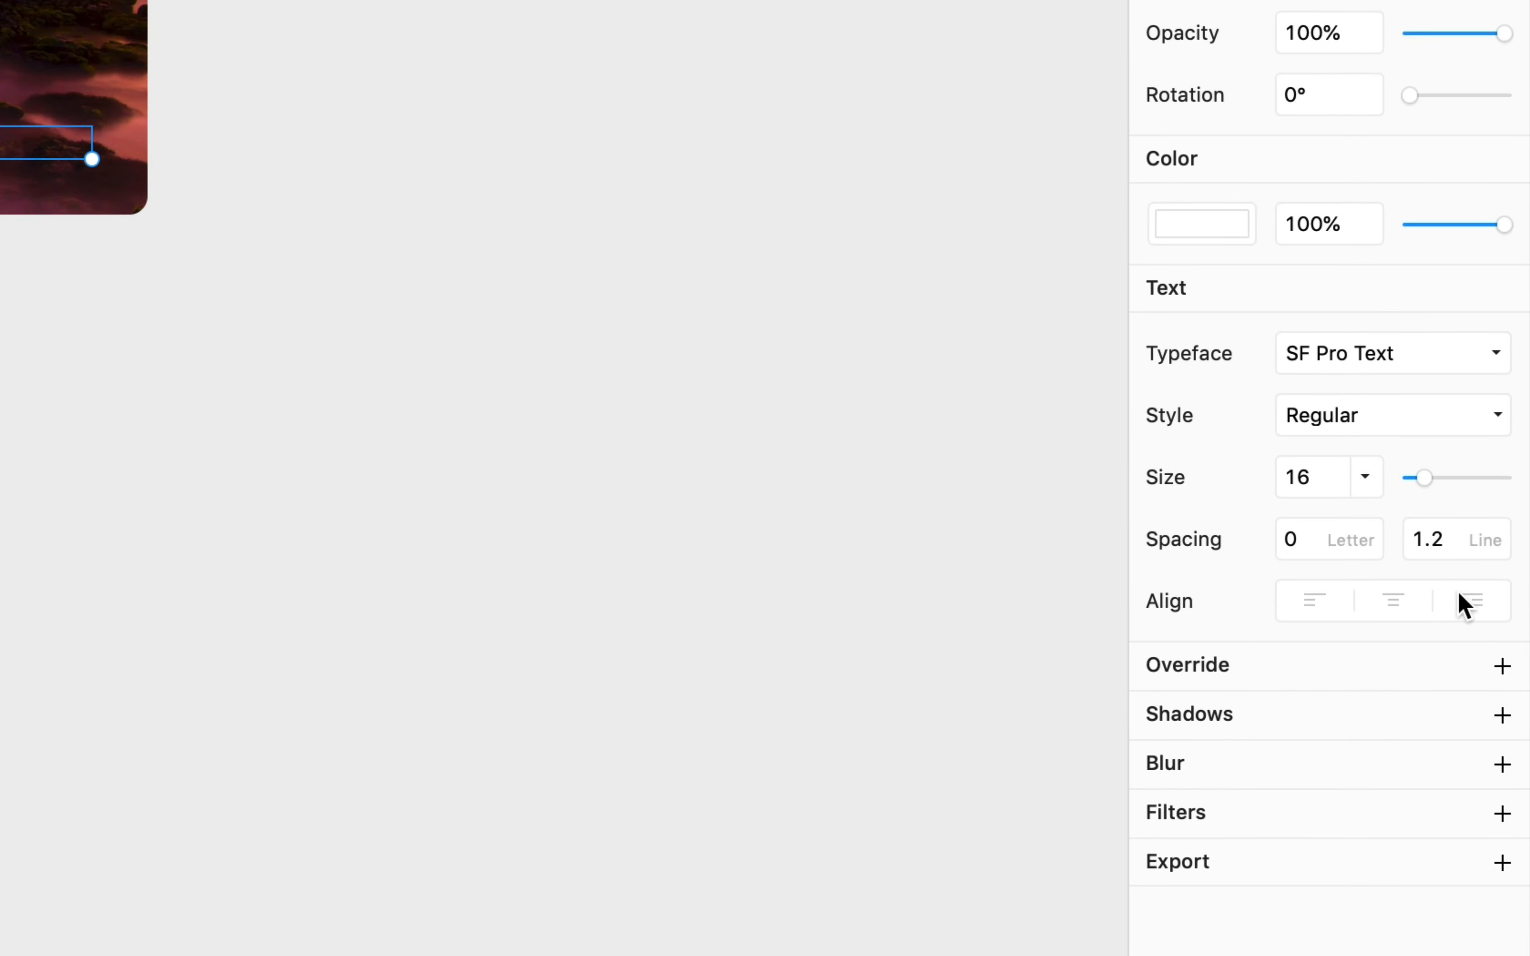
left_click(1470, 601)
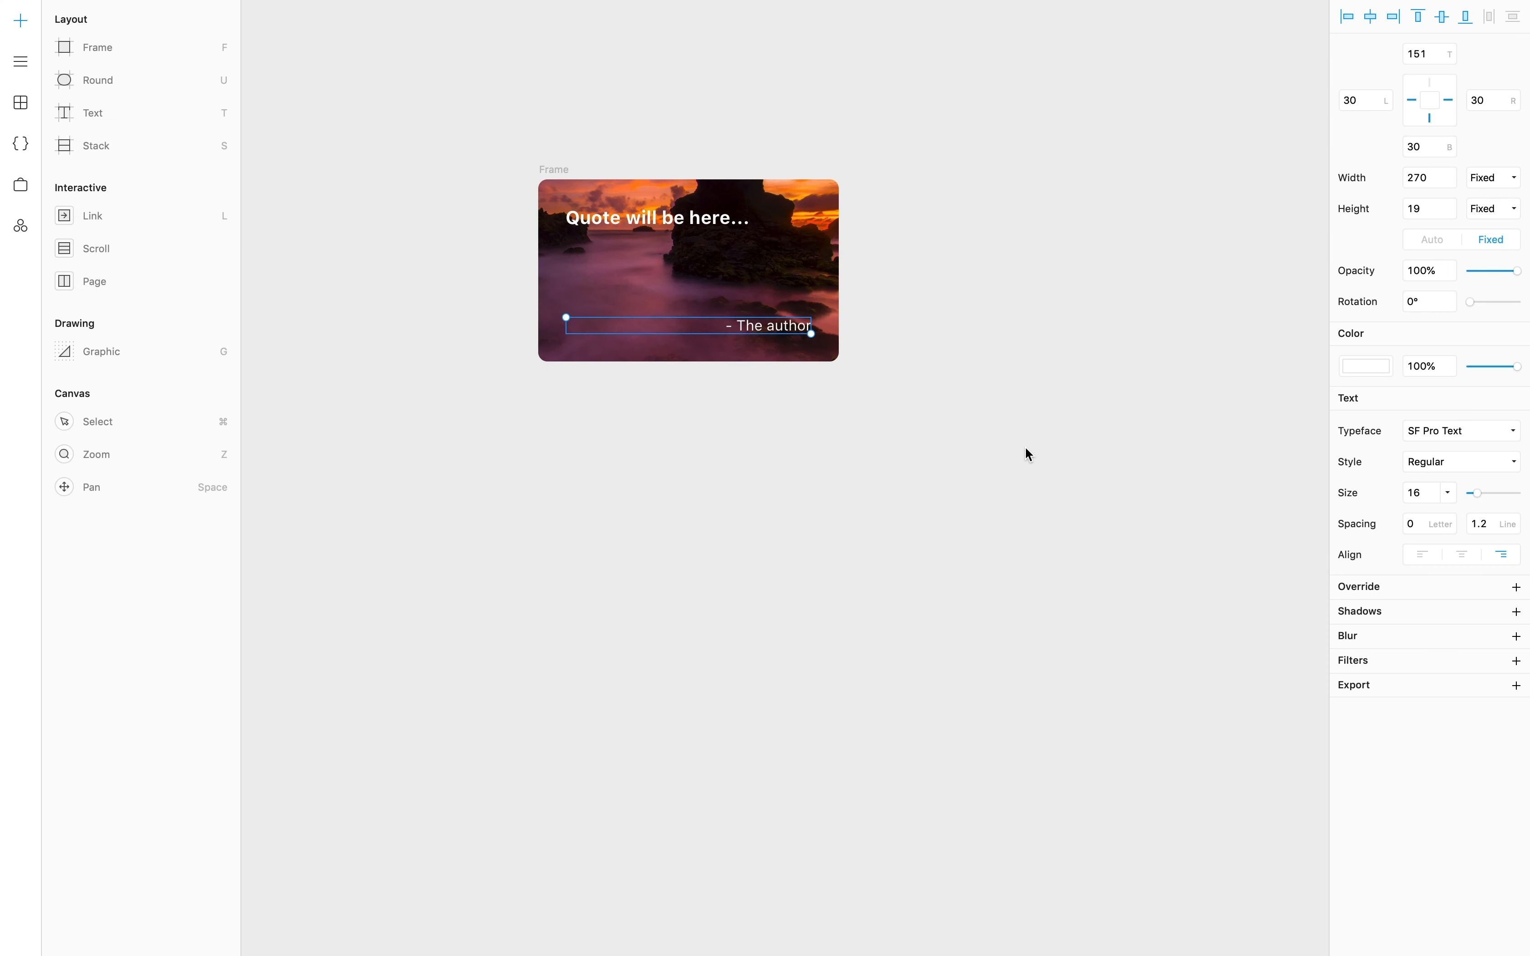
left_click(1025, 448)
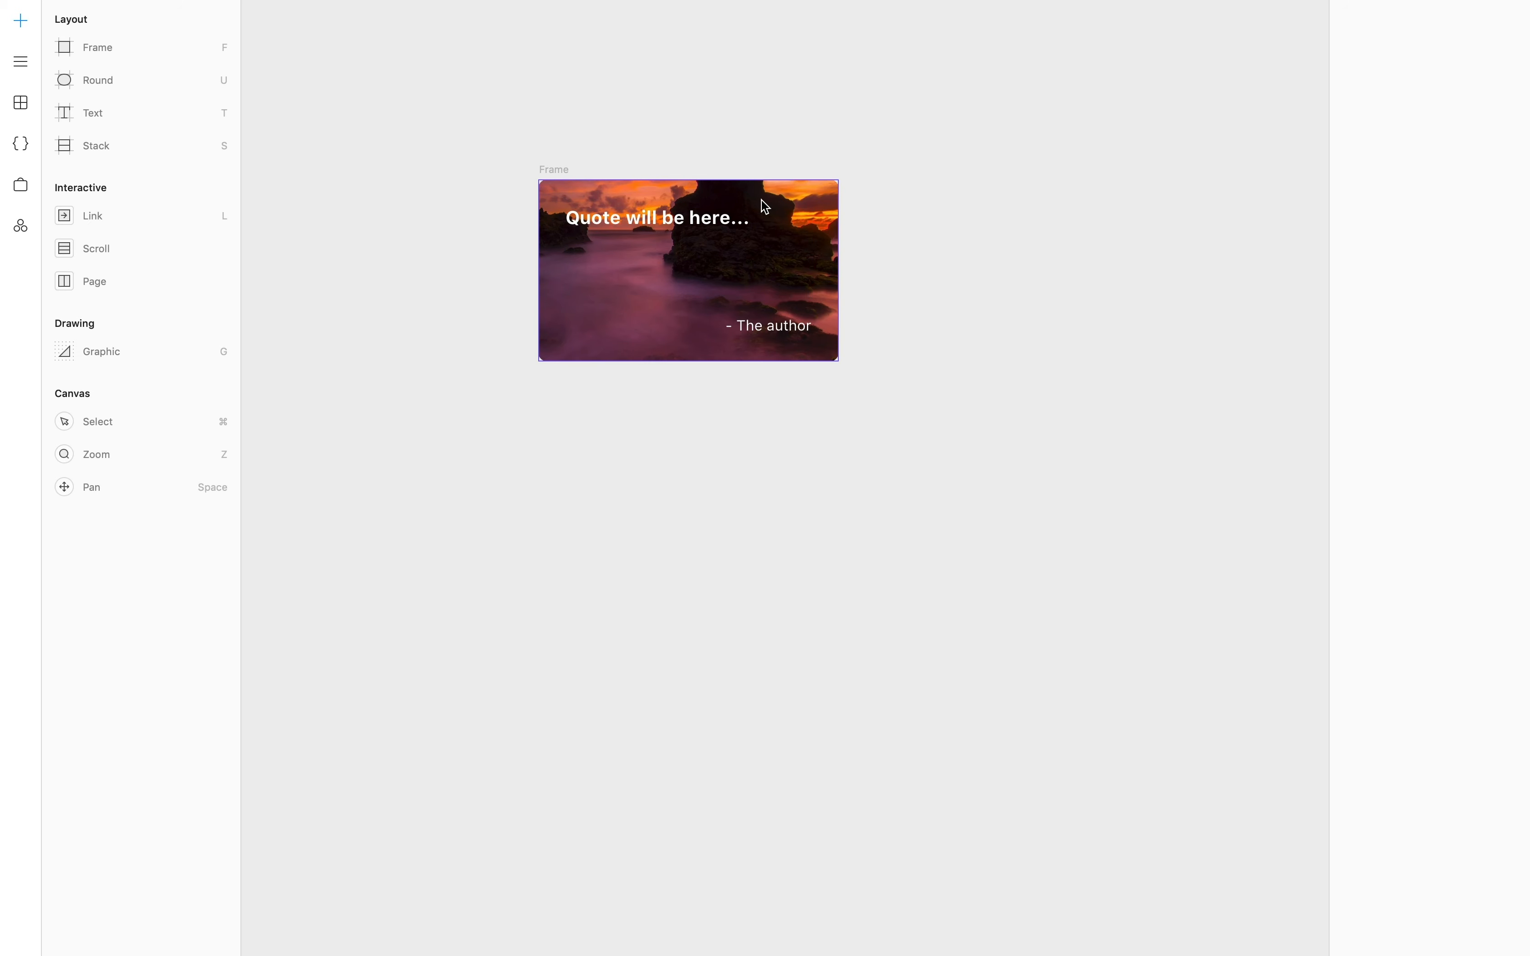
- Draw a new frame over the card and move both texts and Unsplash into the outer Frame
left_click(93, 53)
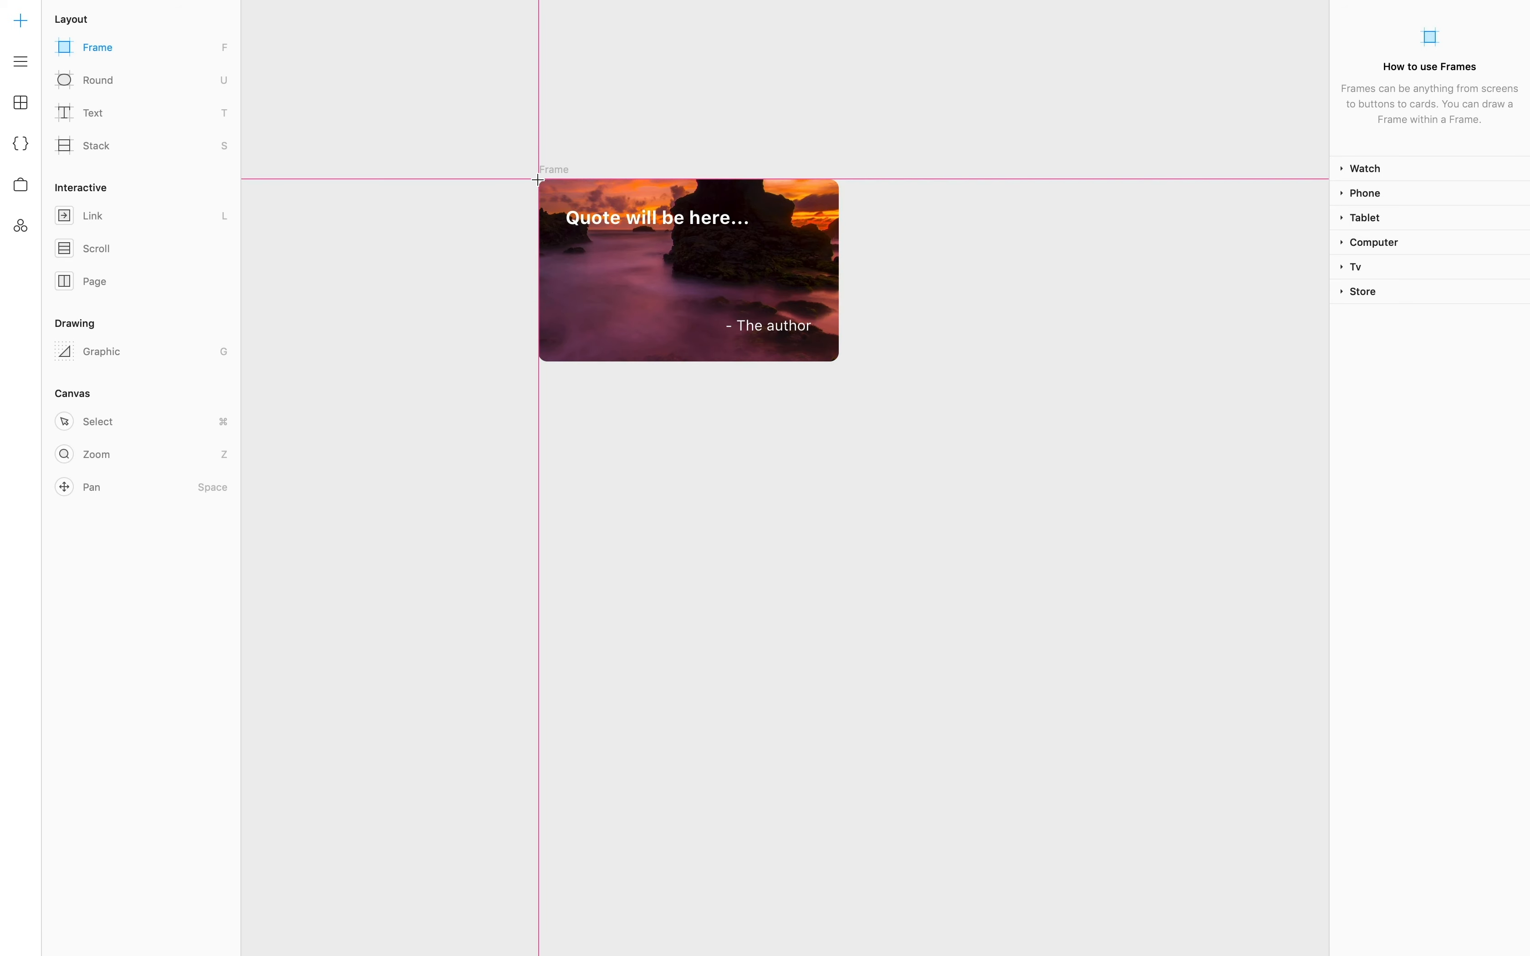
left_click_drag(537, 181, 839, 361)
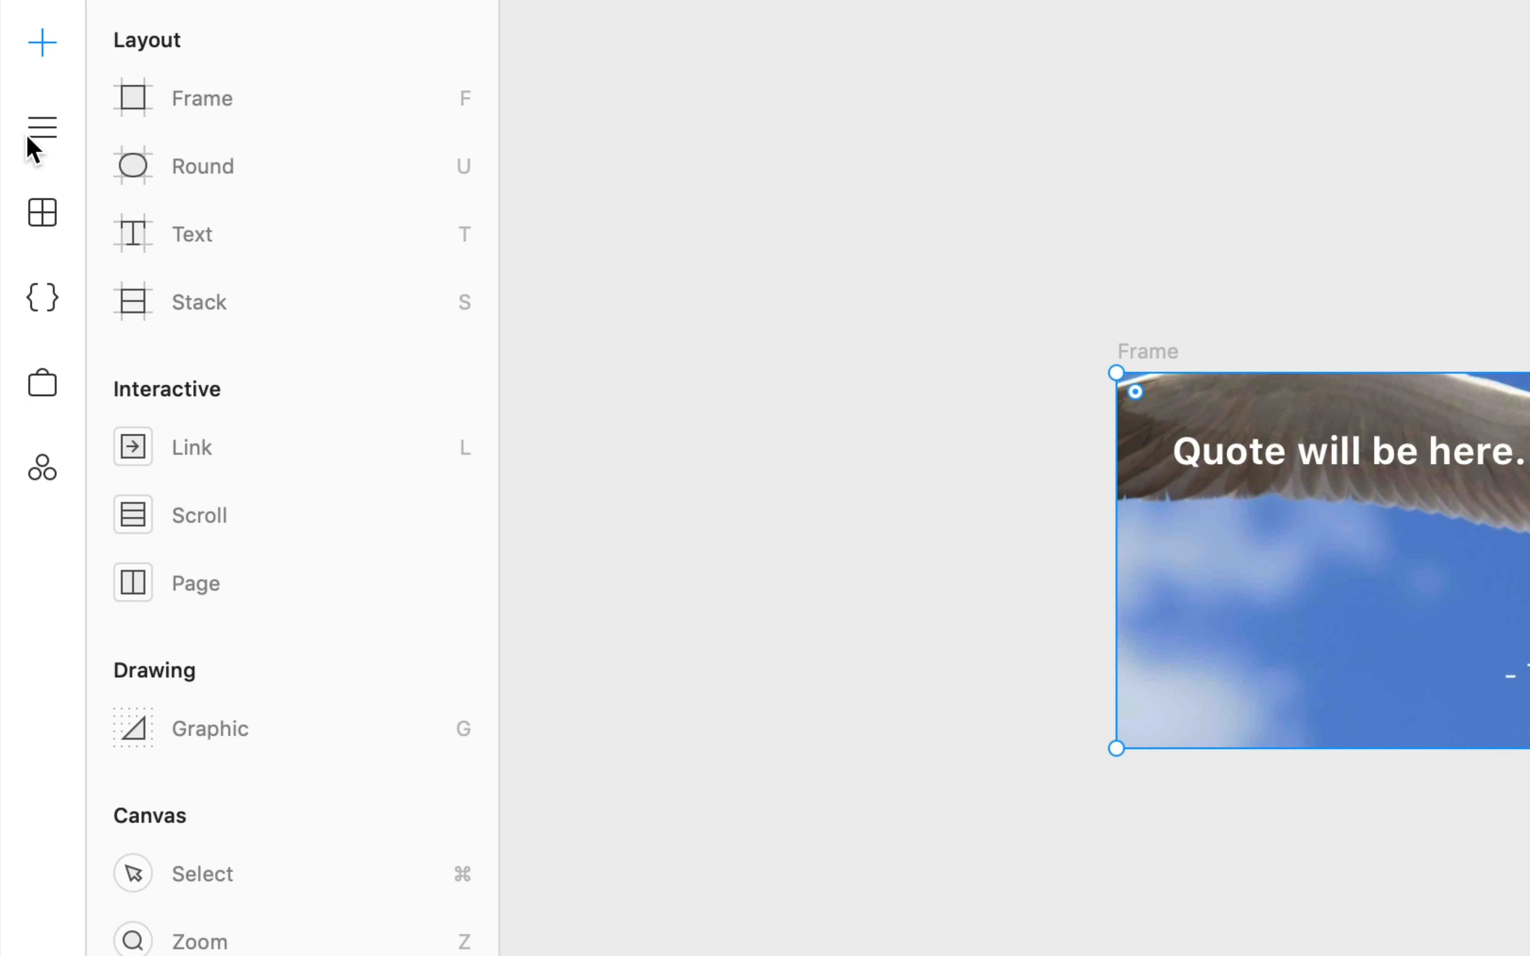
left_click(35, 145)
left_click(314, 223)
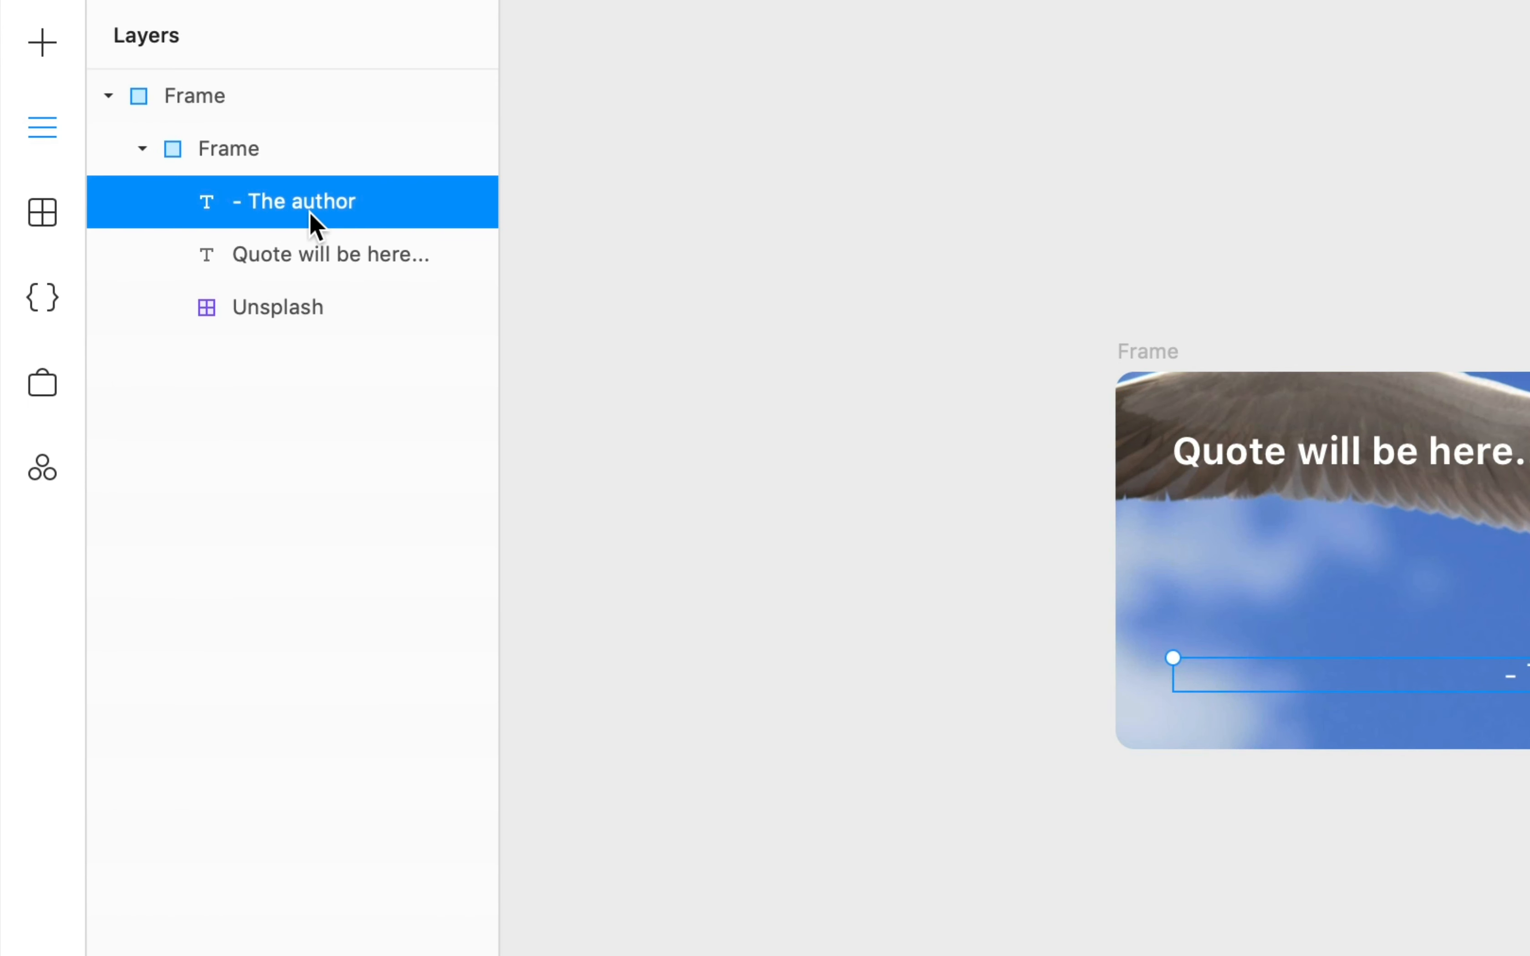
left_click(304, 313, "shift")
left_click_drag(304, 213, 243, 137)
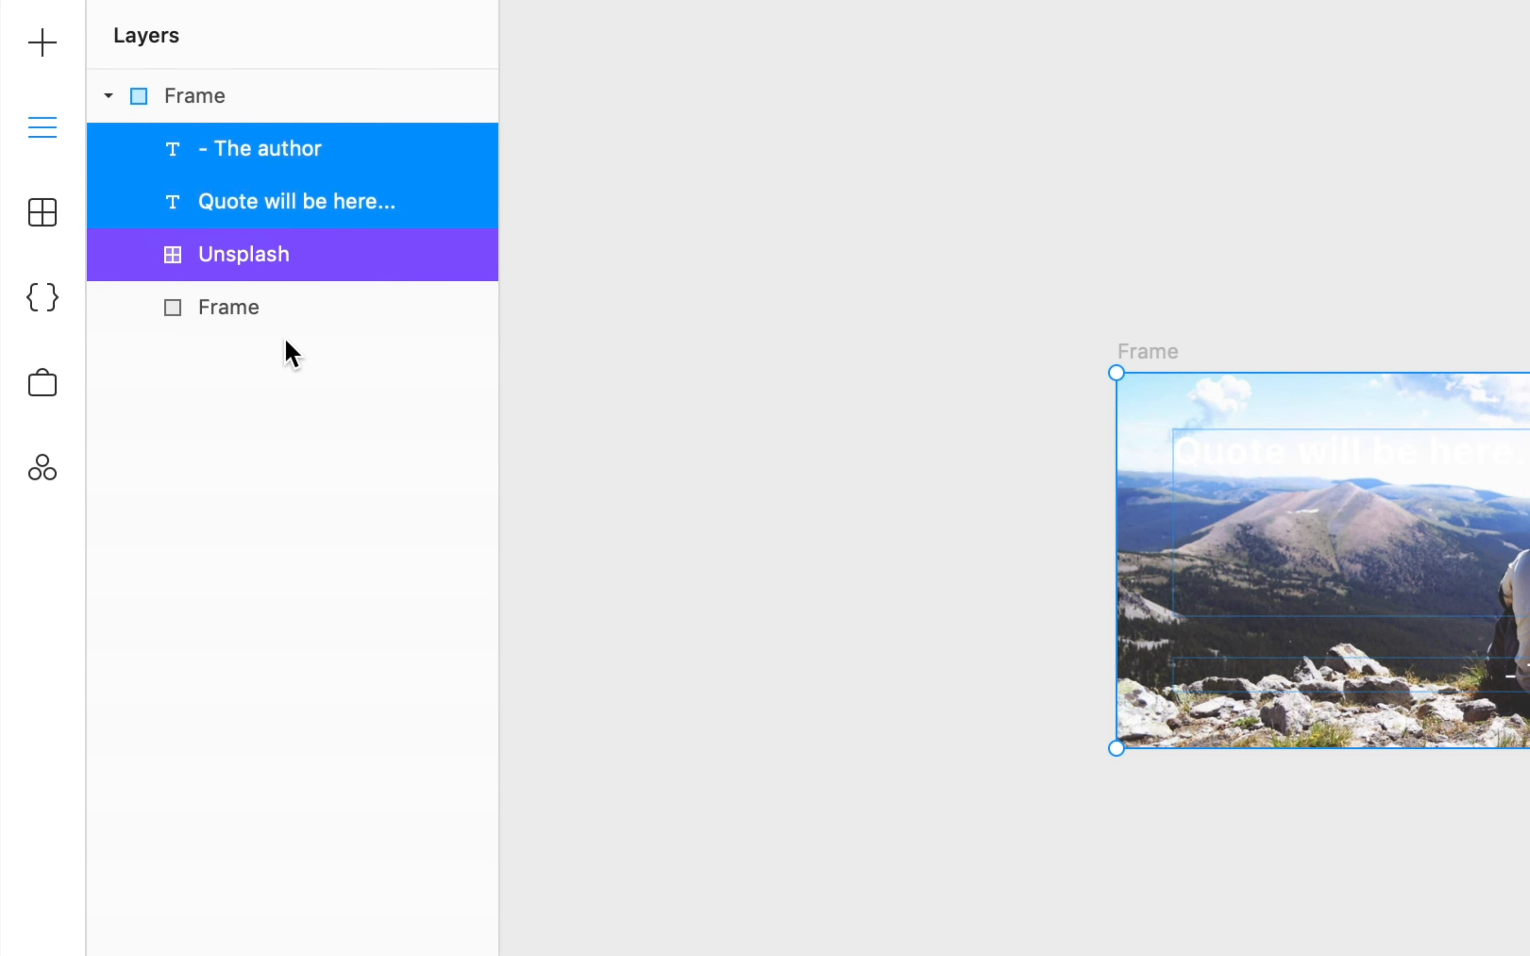
- Place the Unsplash layer beneath the new frame and rename that frame 'Gradient'
left_click(285, 341)
left_click_drag(249, 259, 184, 233)
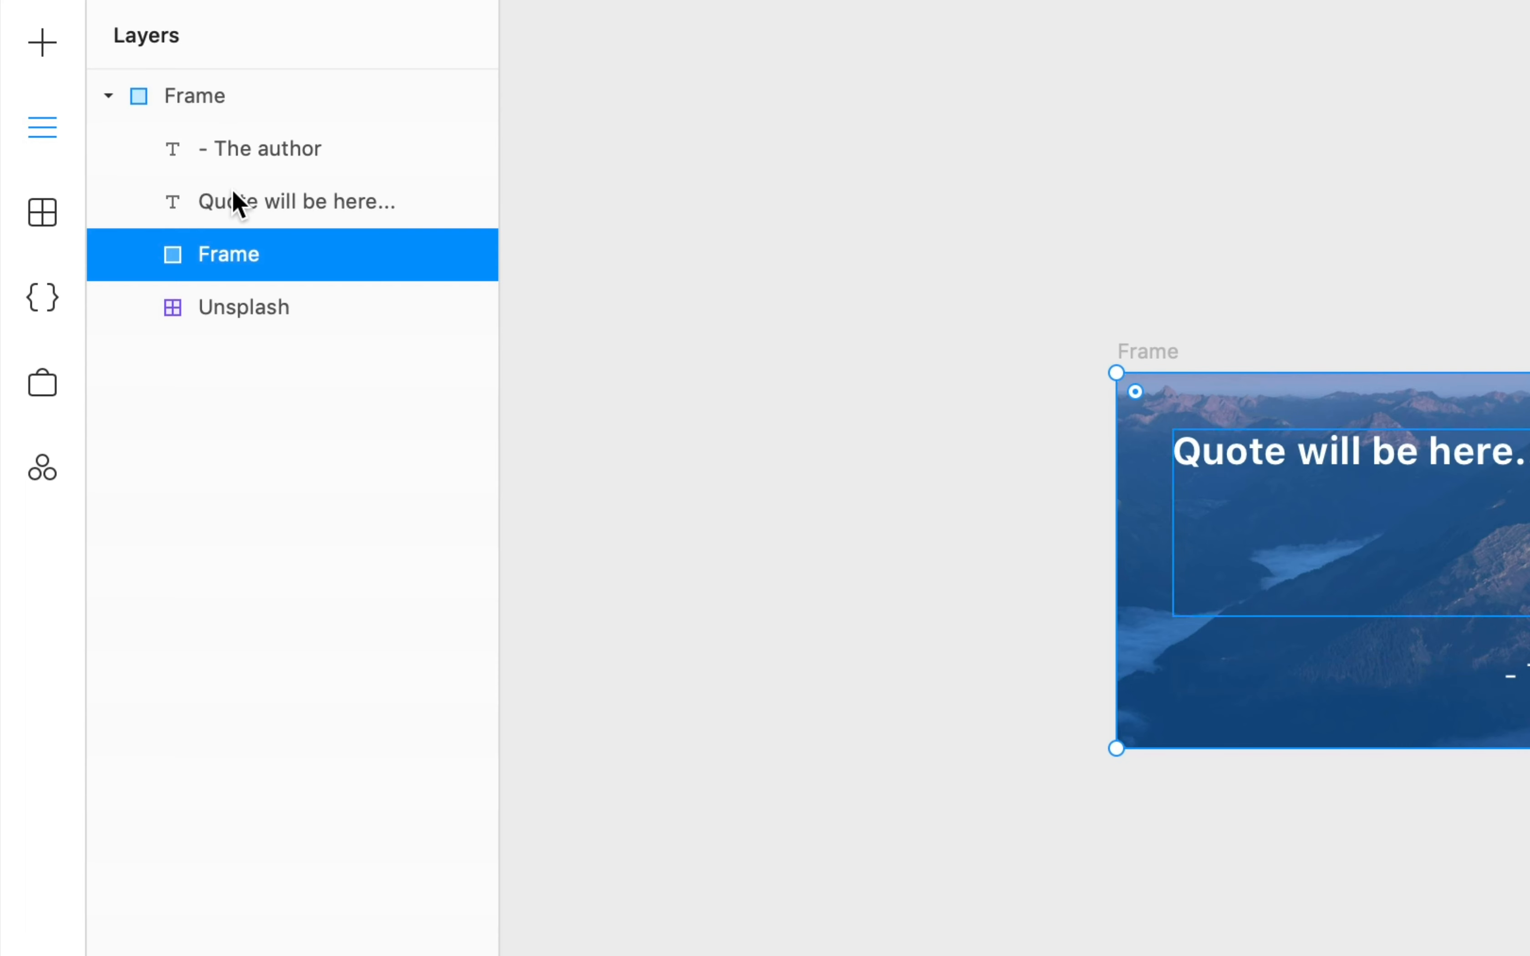
double_click(286, 270)
type("Gradien")
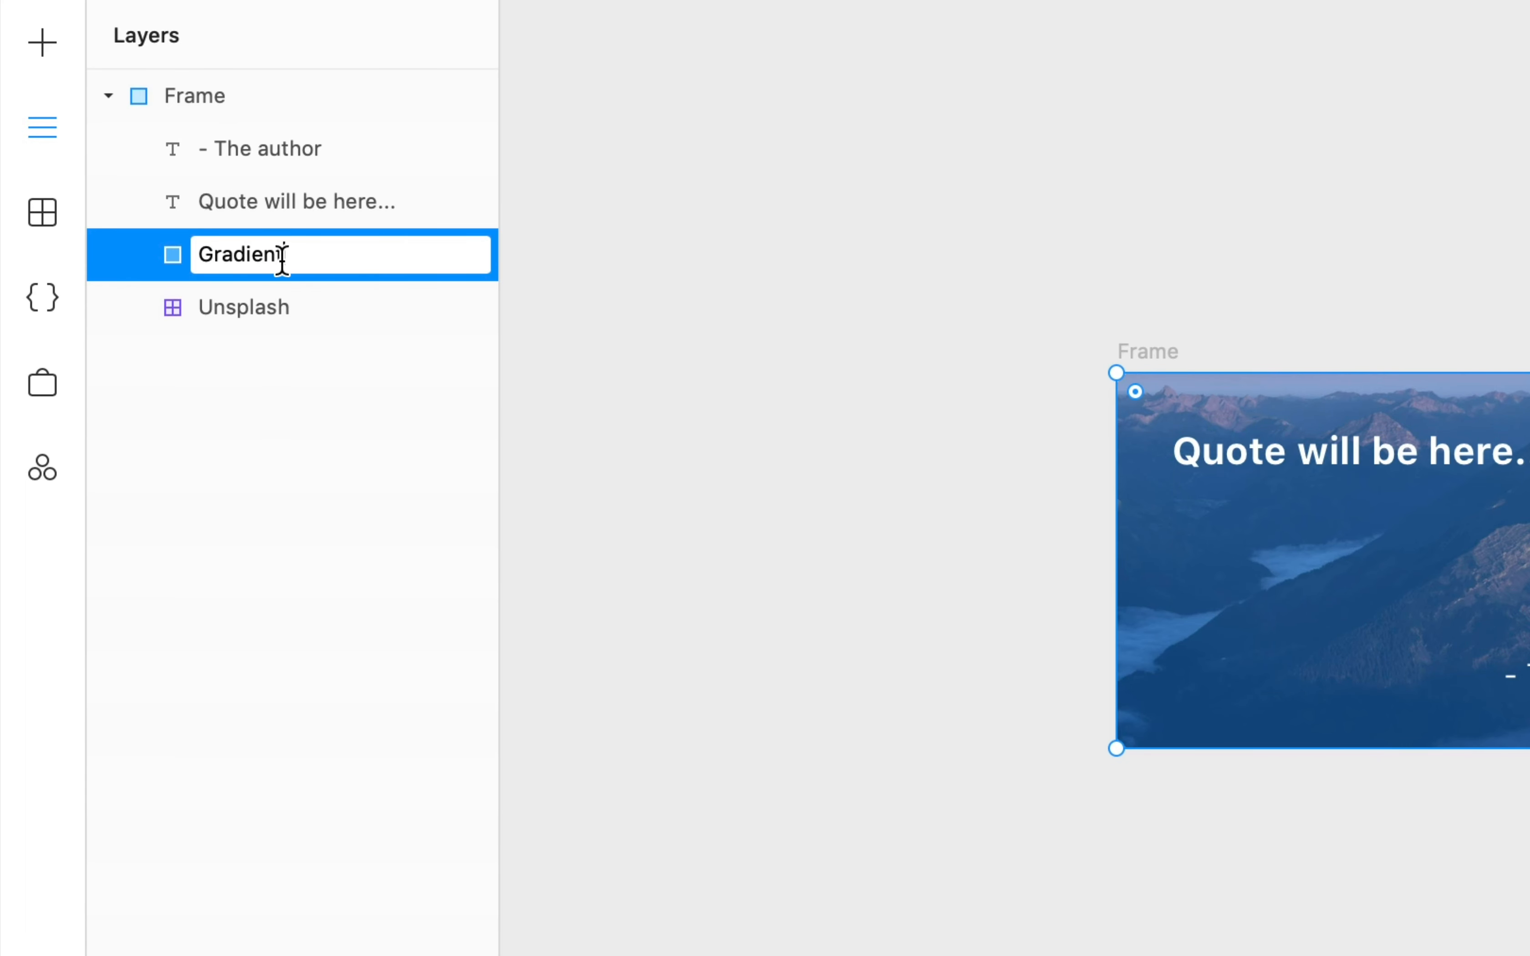
key("Return")
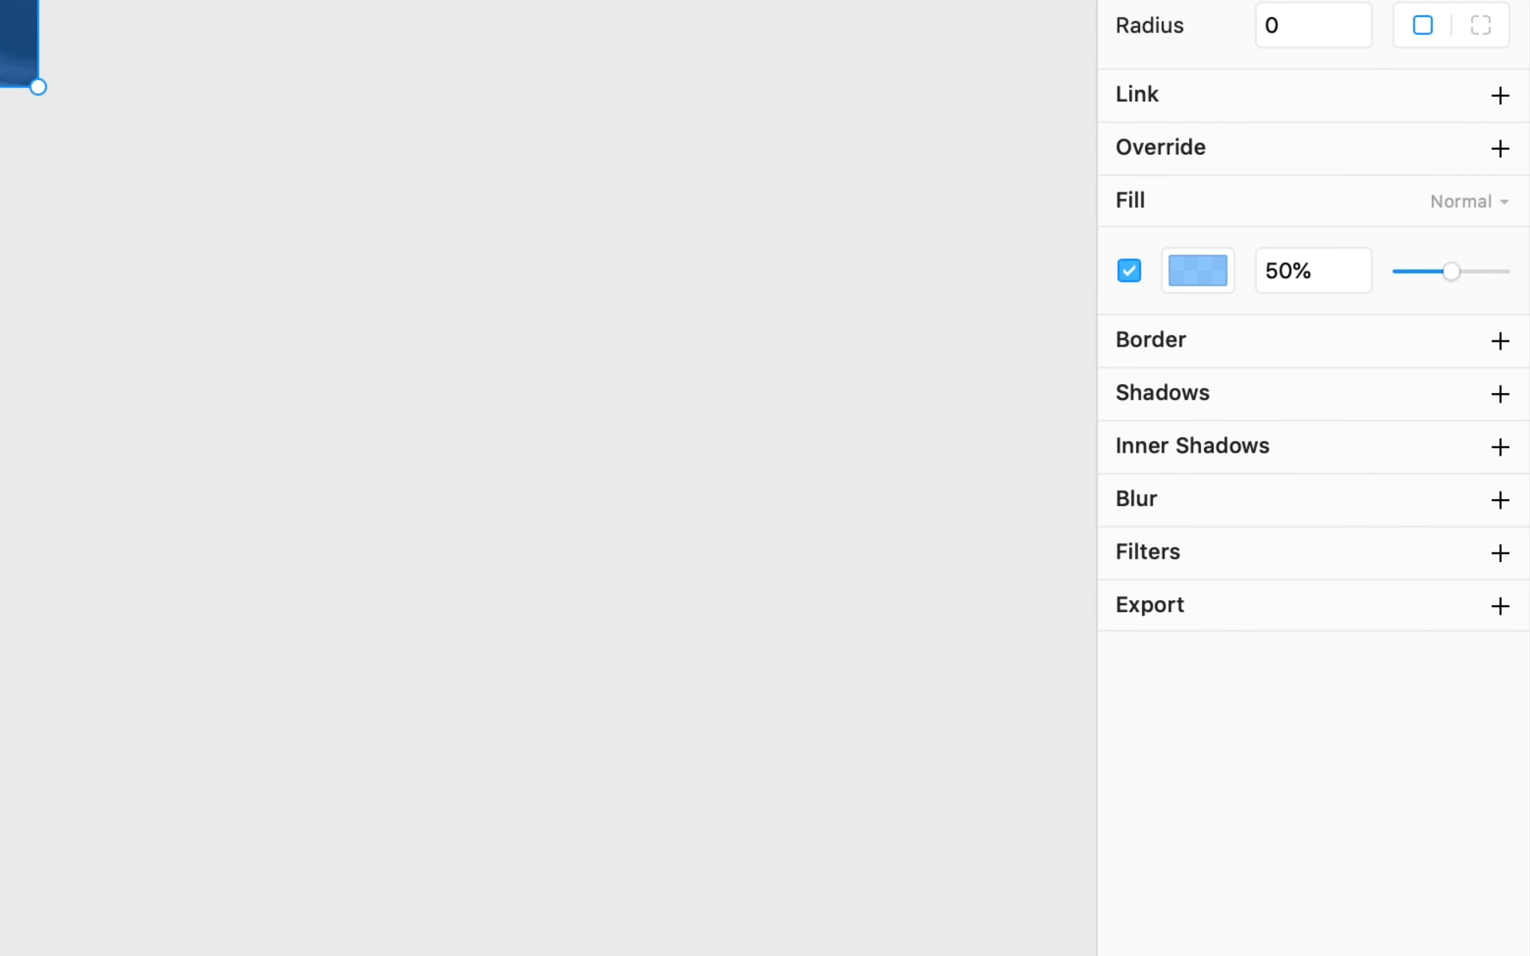
- Give the Gradient layer a linear gradient fill at 40% opacity
left_click(1199, 272)
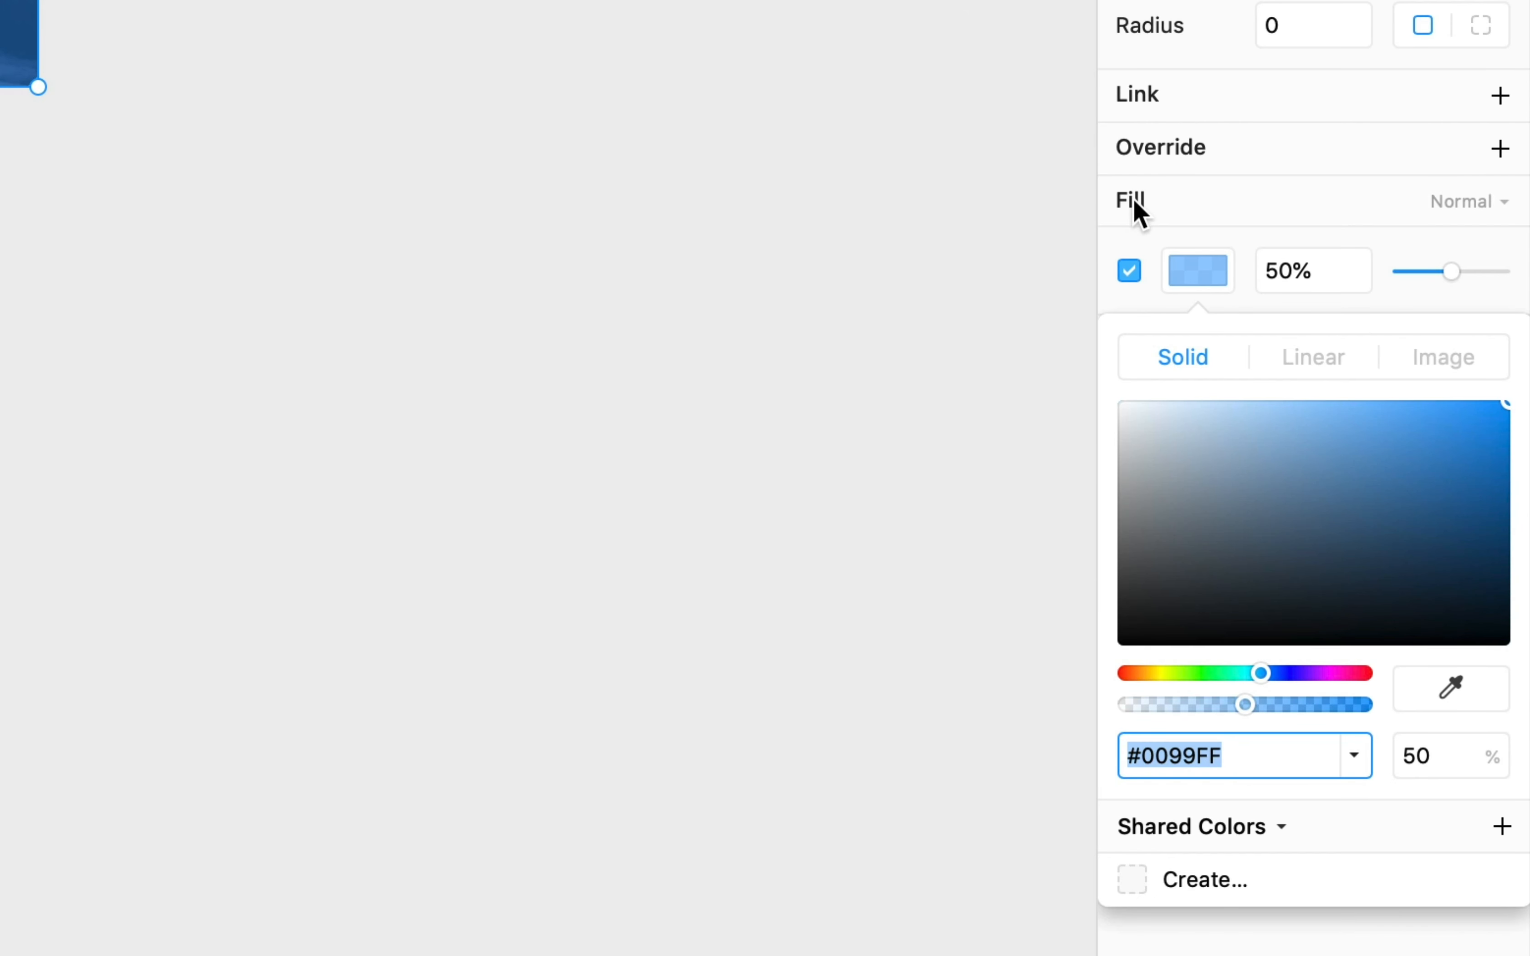
left_click(1326, 372)
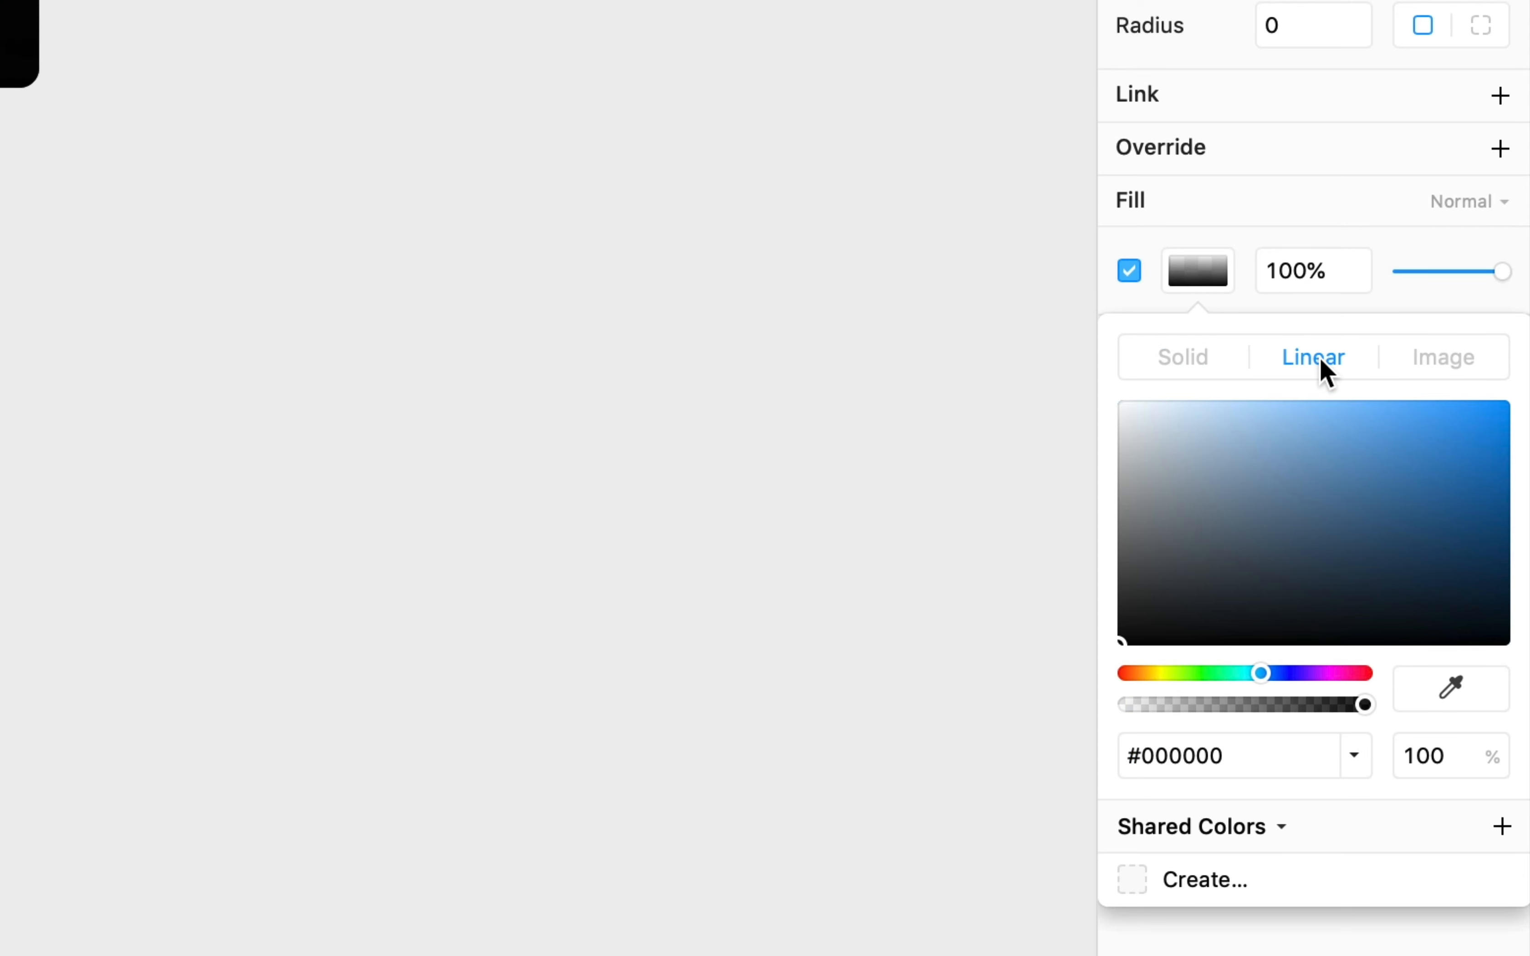
left_click_drag(1294, 271, 1216, 270)
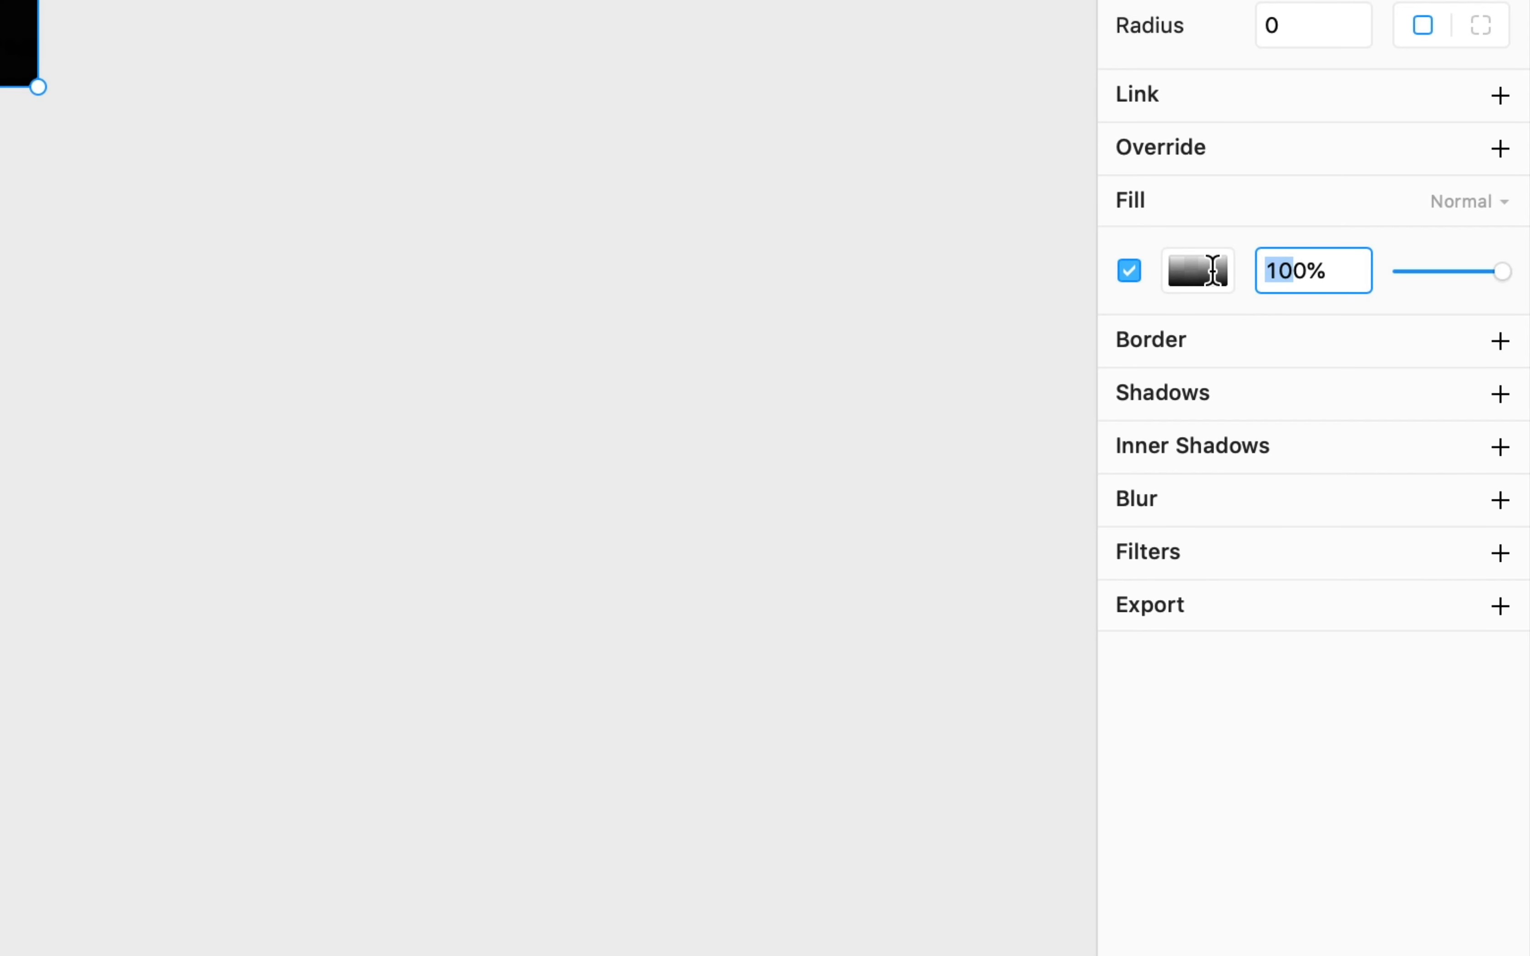
type("40")
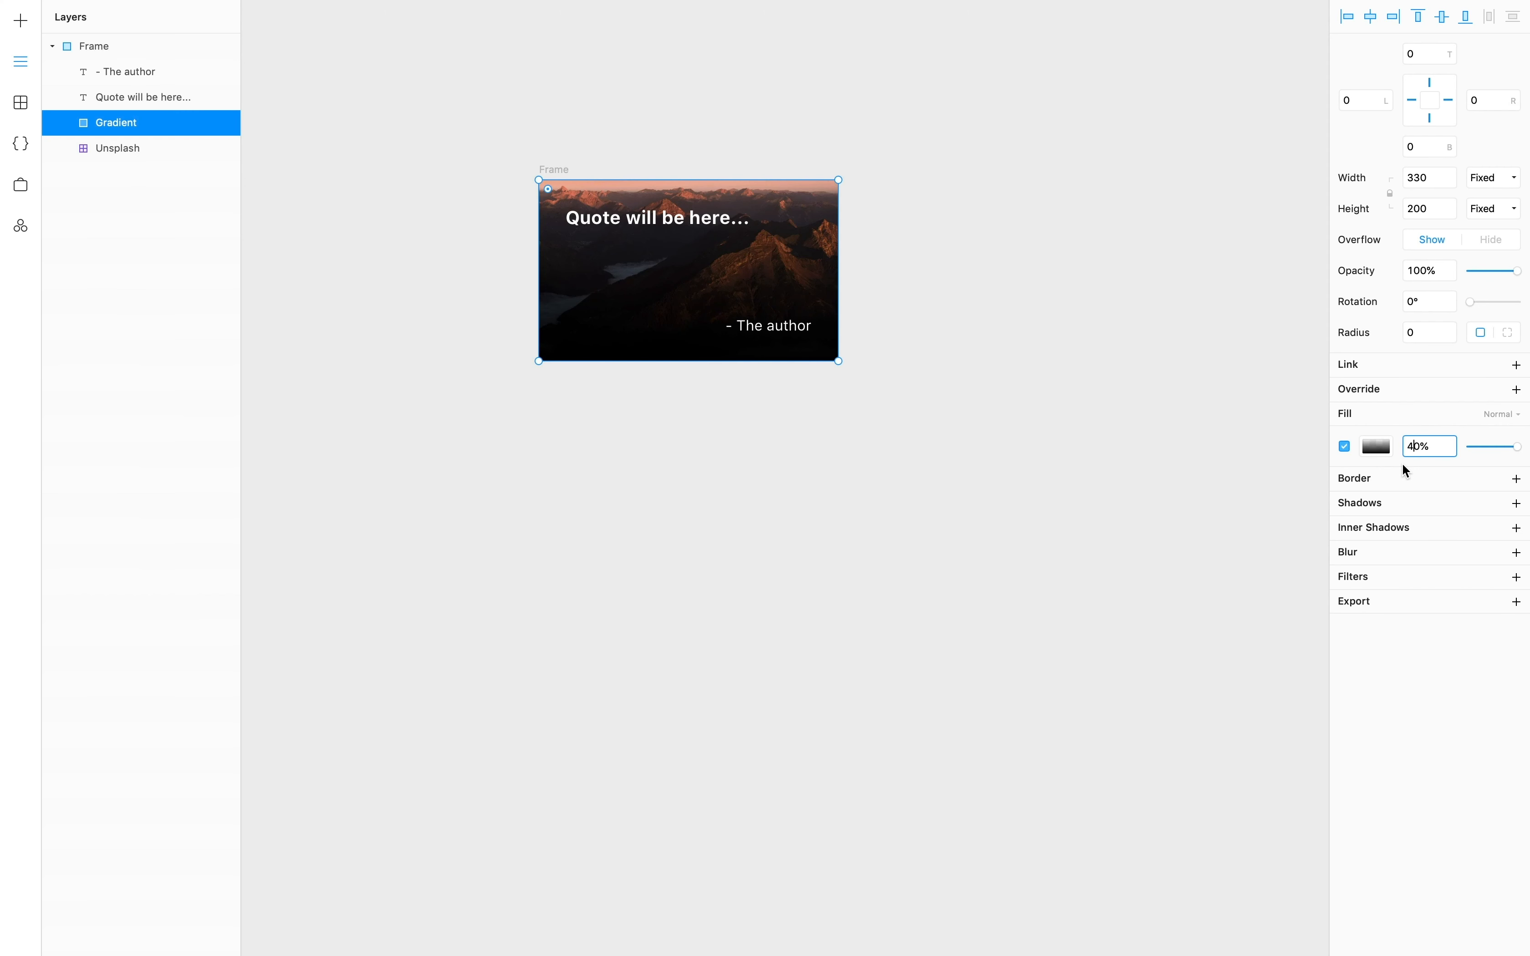
key("Return")
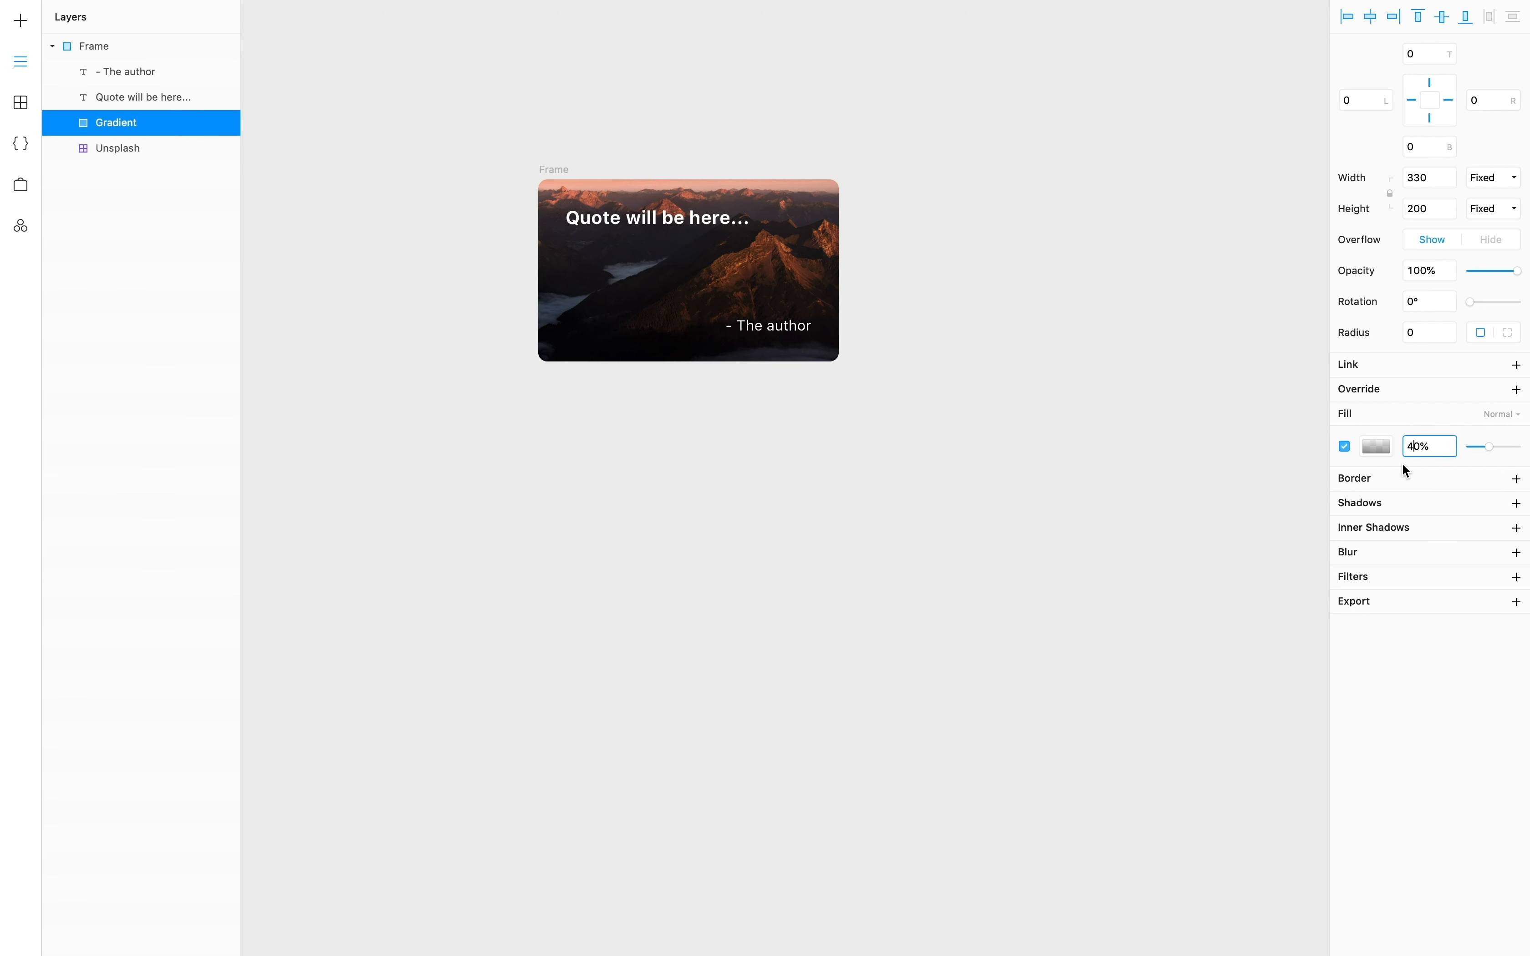
left_click(453, 269)
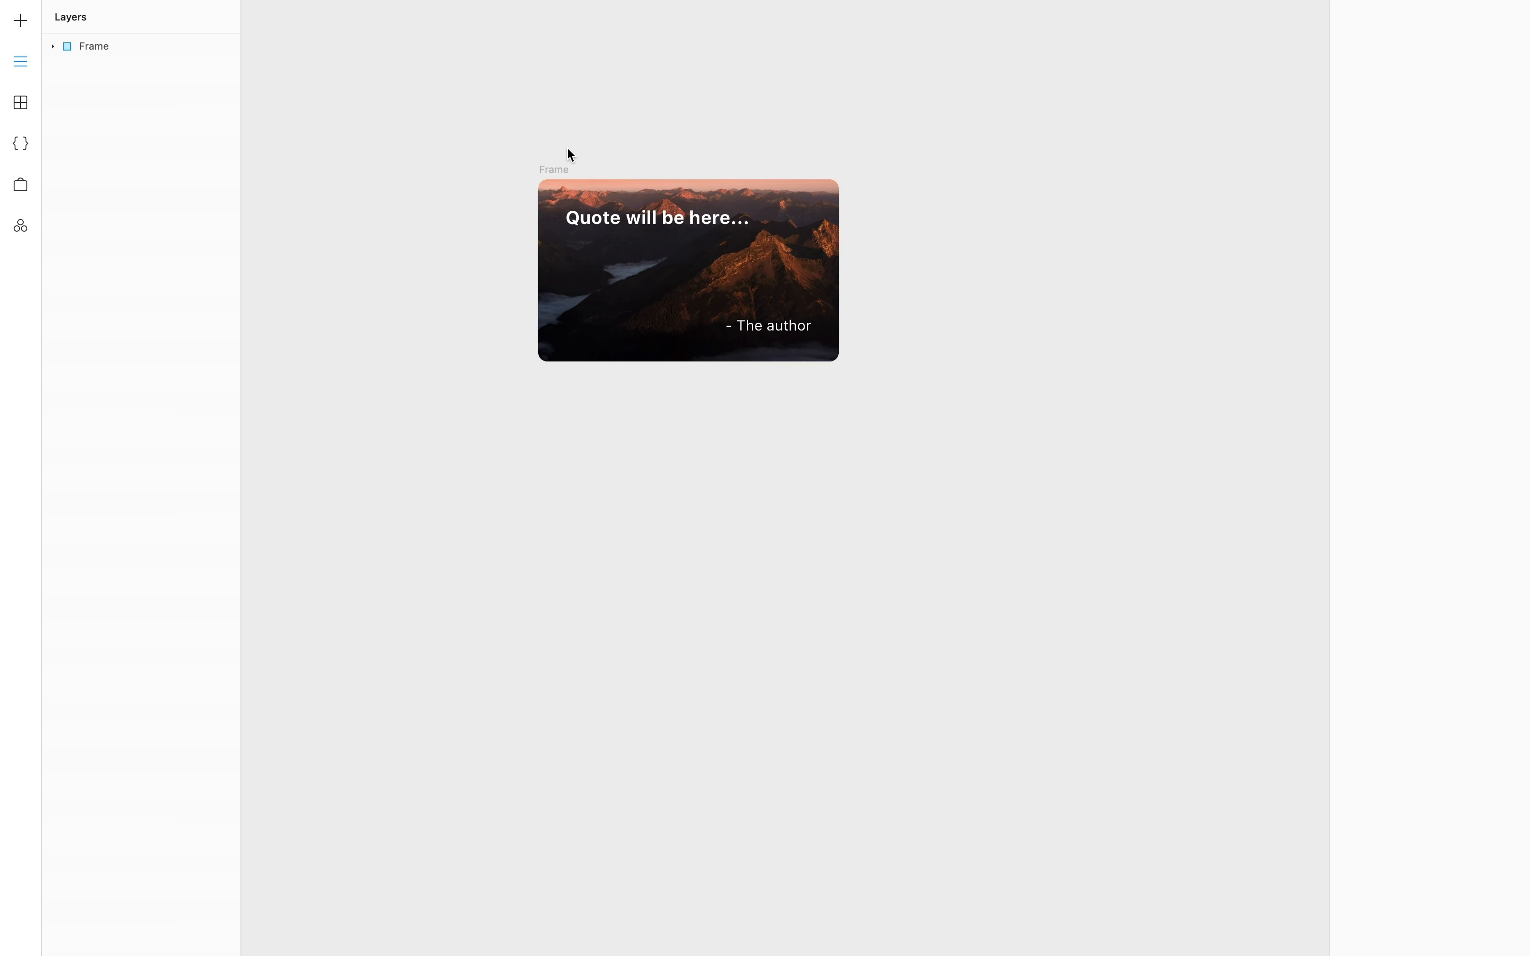
- Turn the card's outer Frame into a master component named 'Quote'
left_click(557, 176)
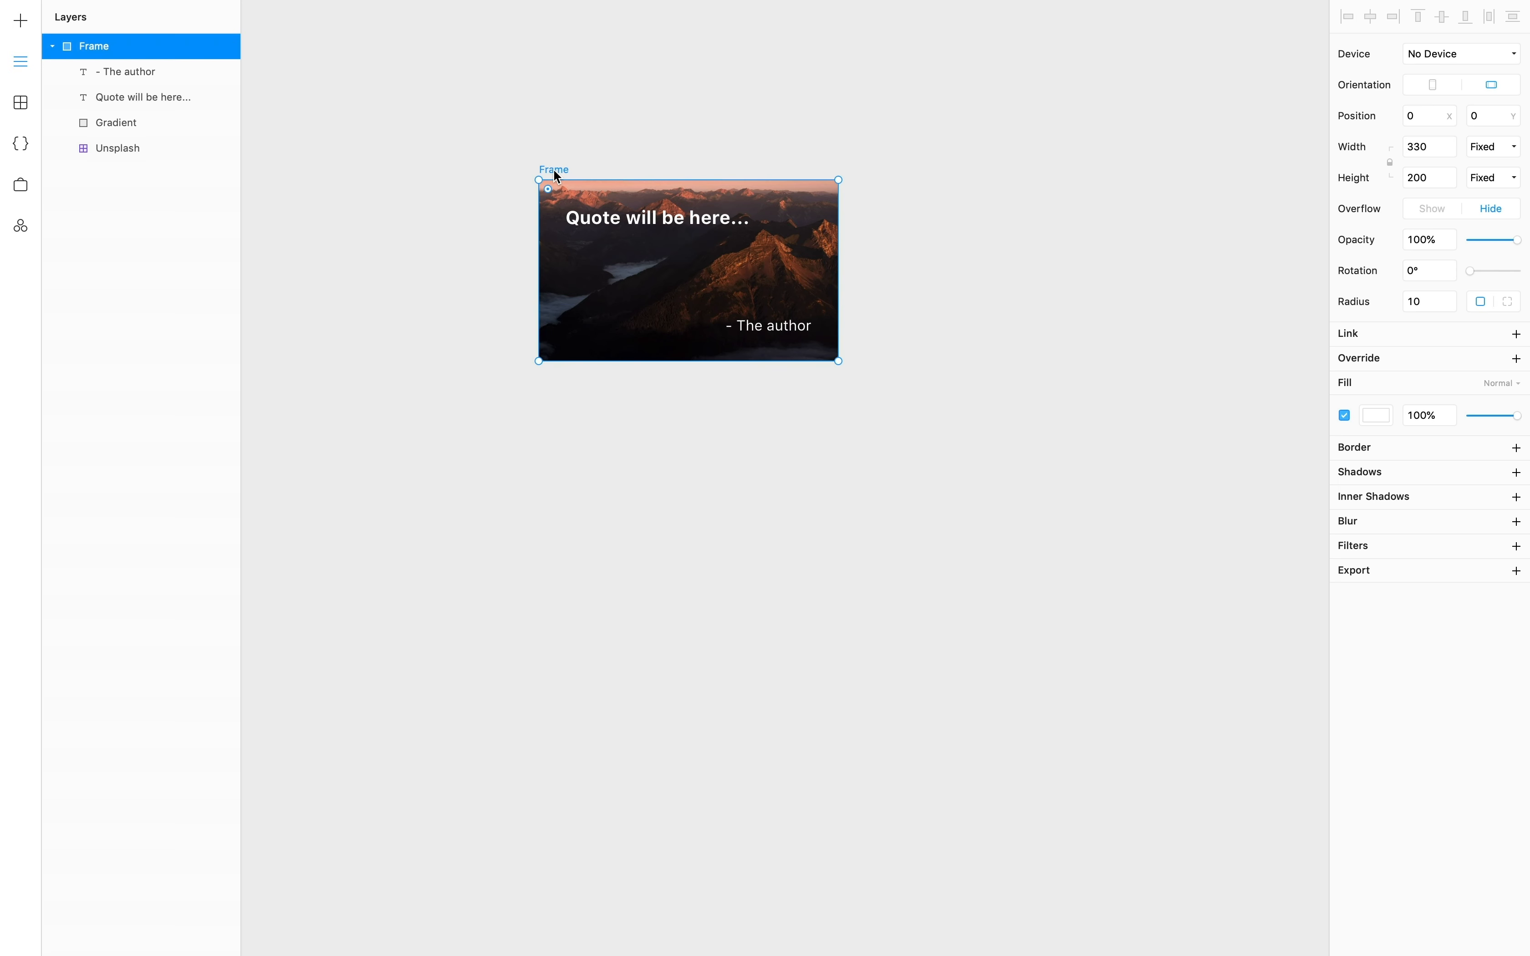
right_click(92, 49)
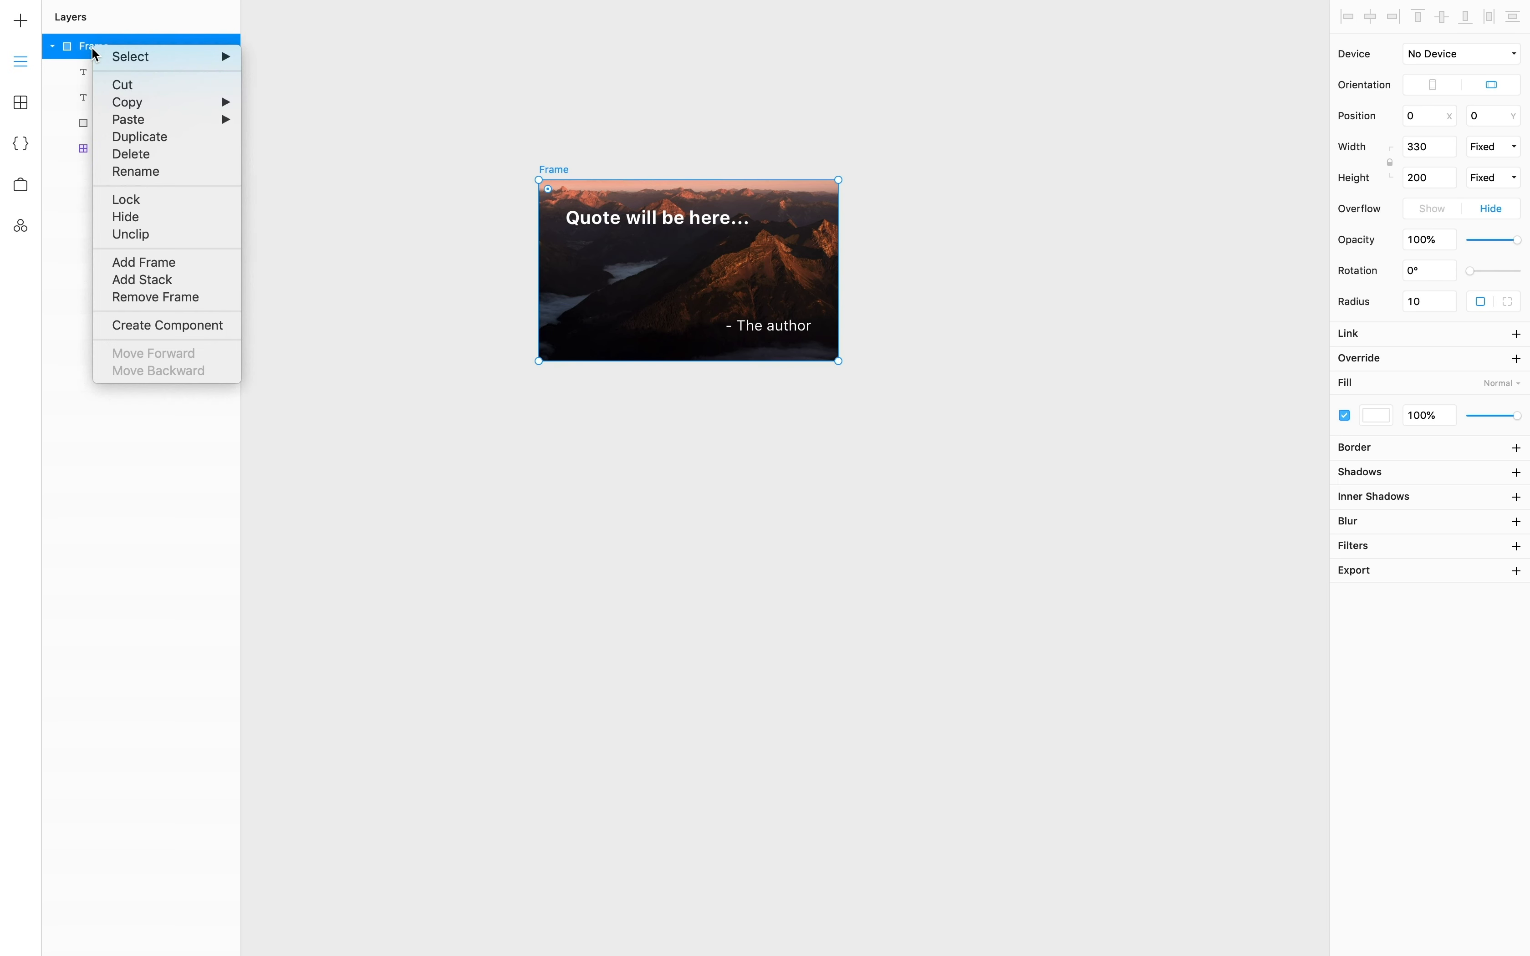
left_click(182, 327)
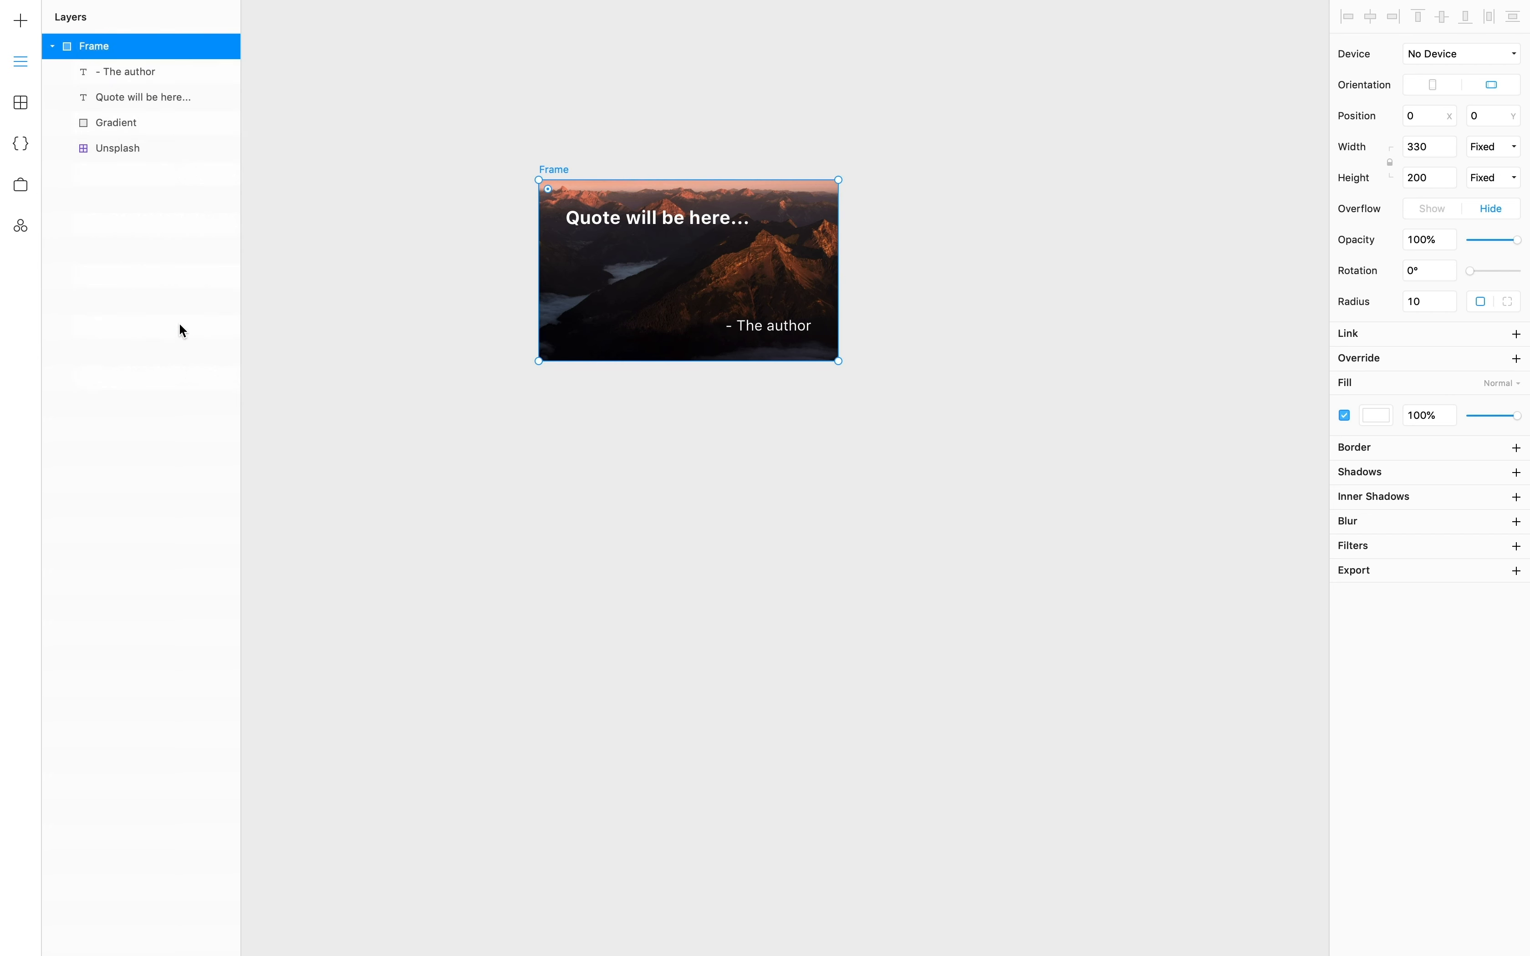
double_click(103, 38)
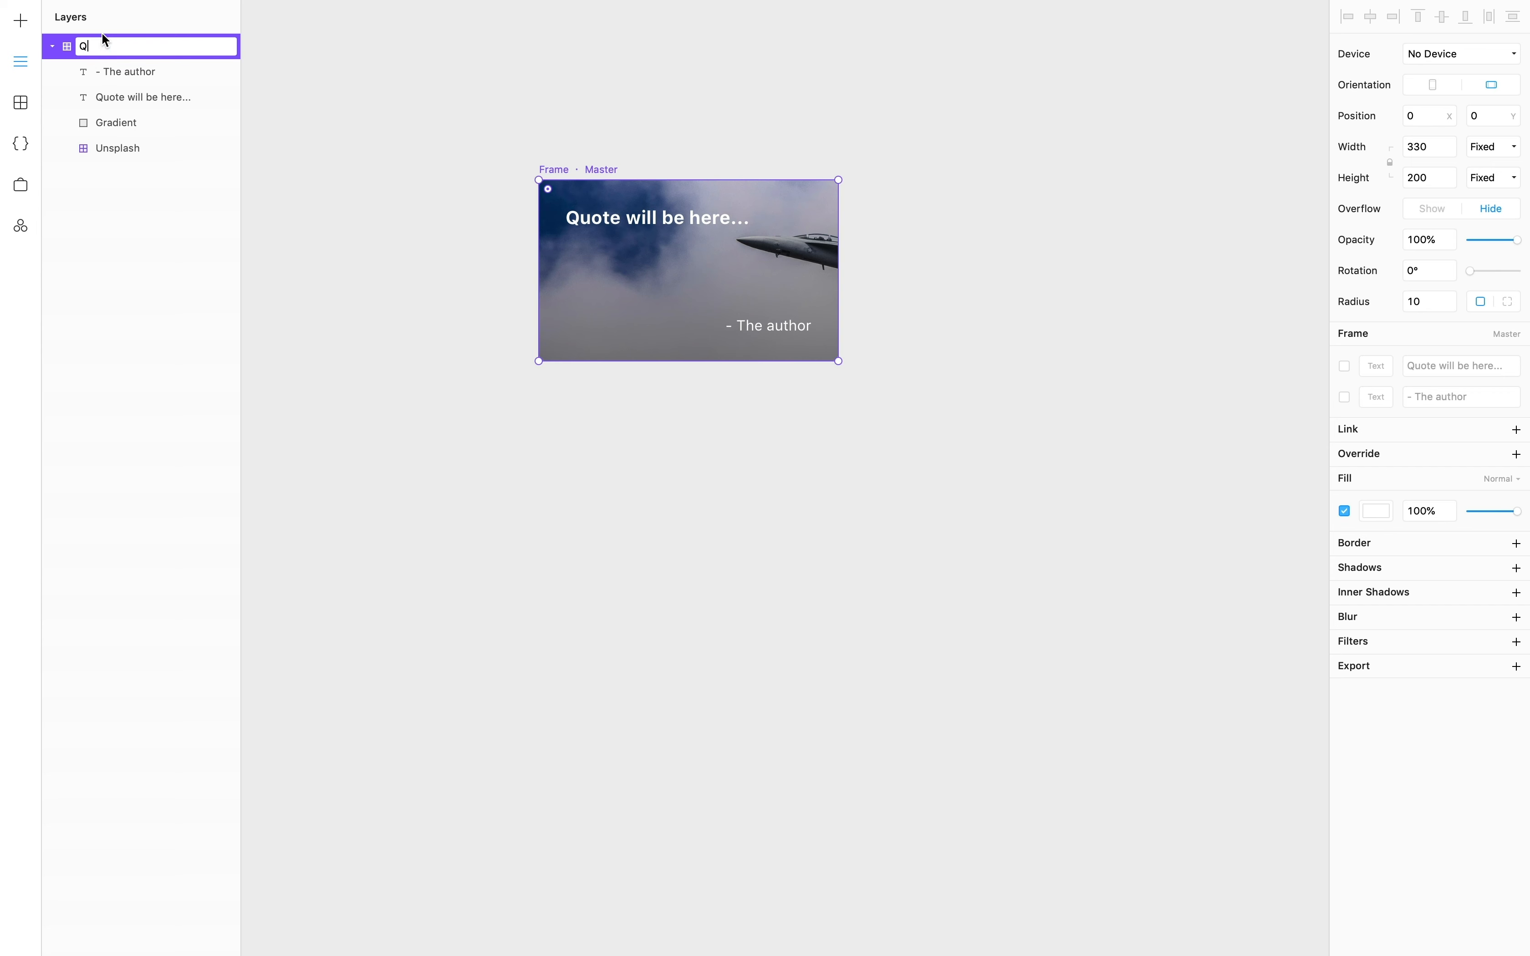
type("Quote")
key("Return")
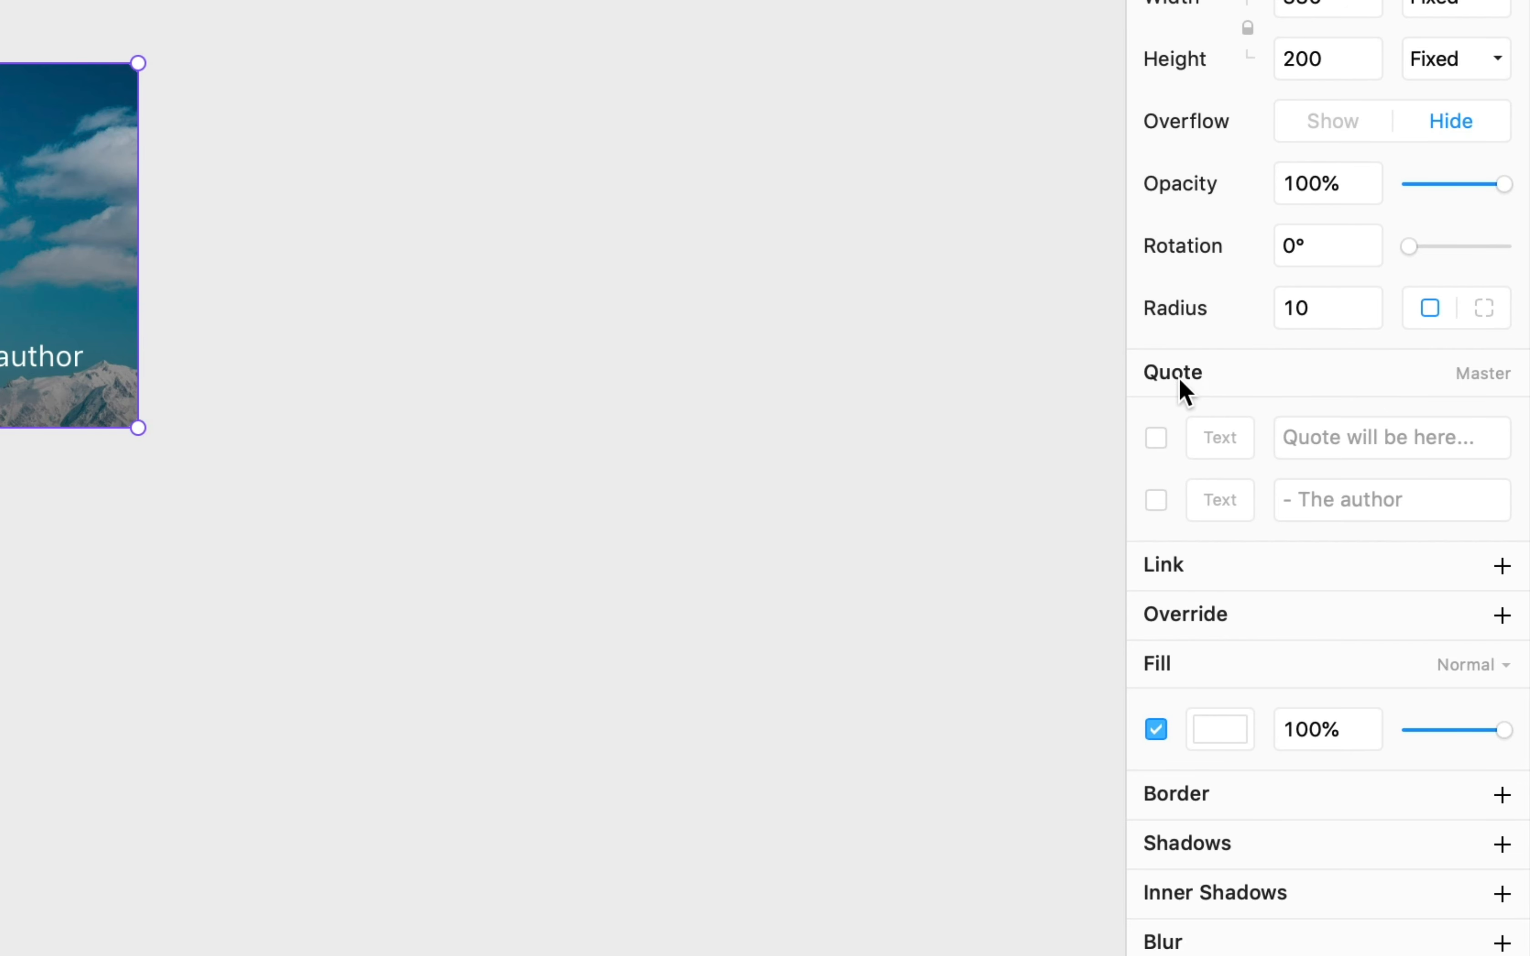
- Expose the quote and author texts as overrides named 'text' and 'author'
left_click(1157, 438)
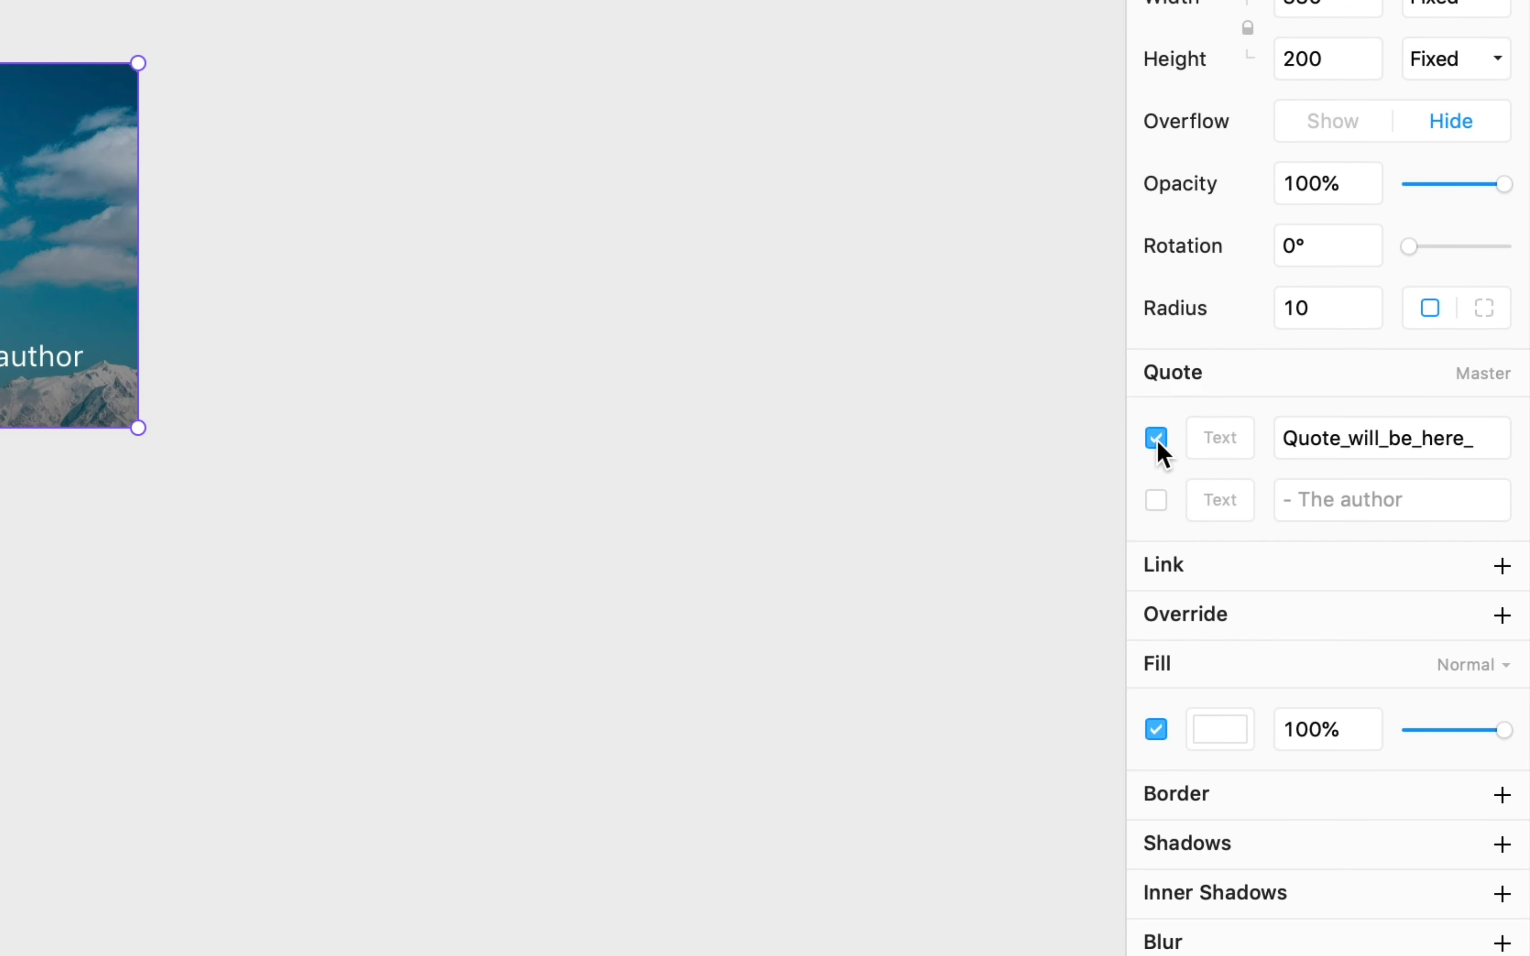
left_click(1156, 501)
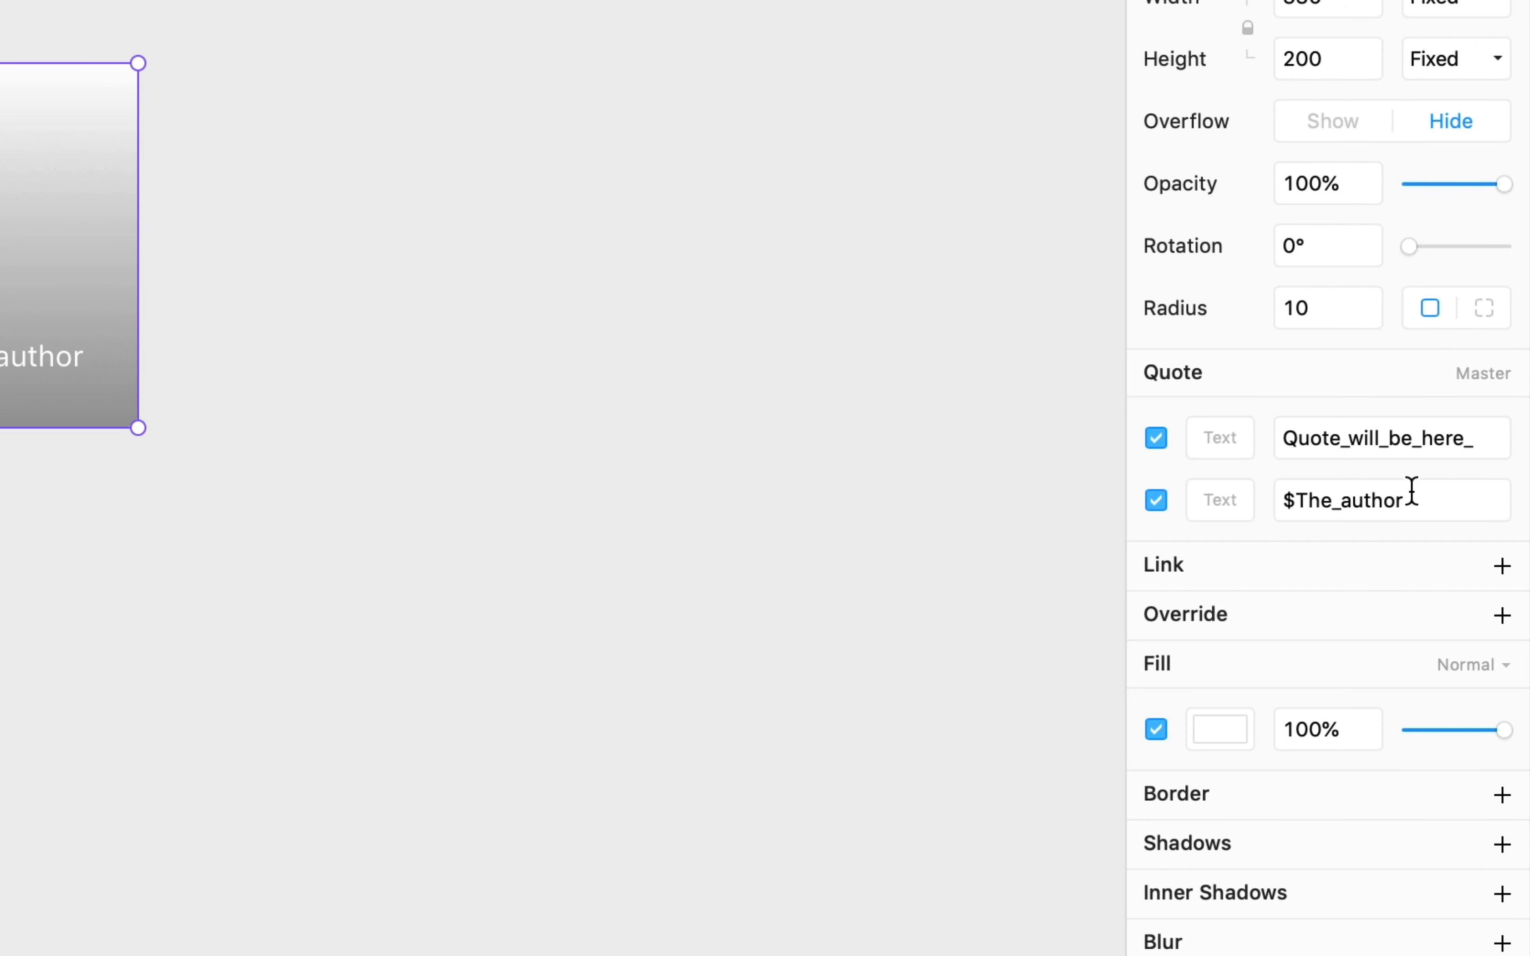
left_click(1351, 442)
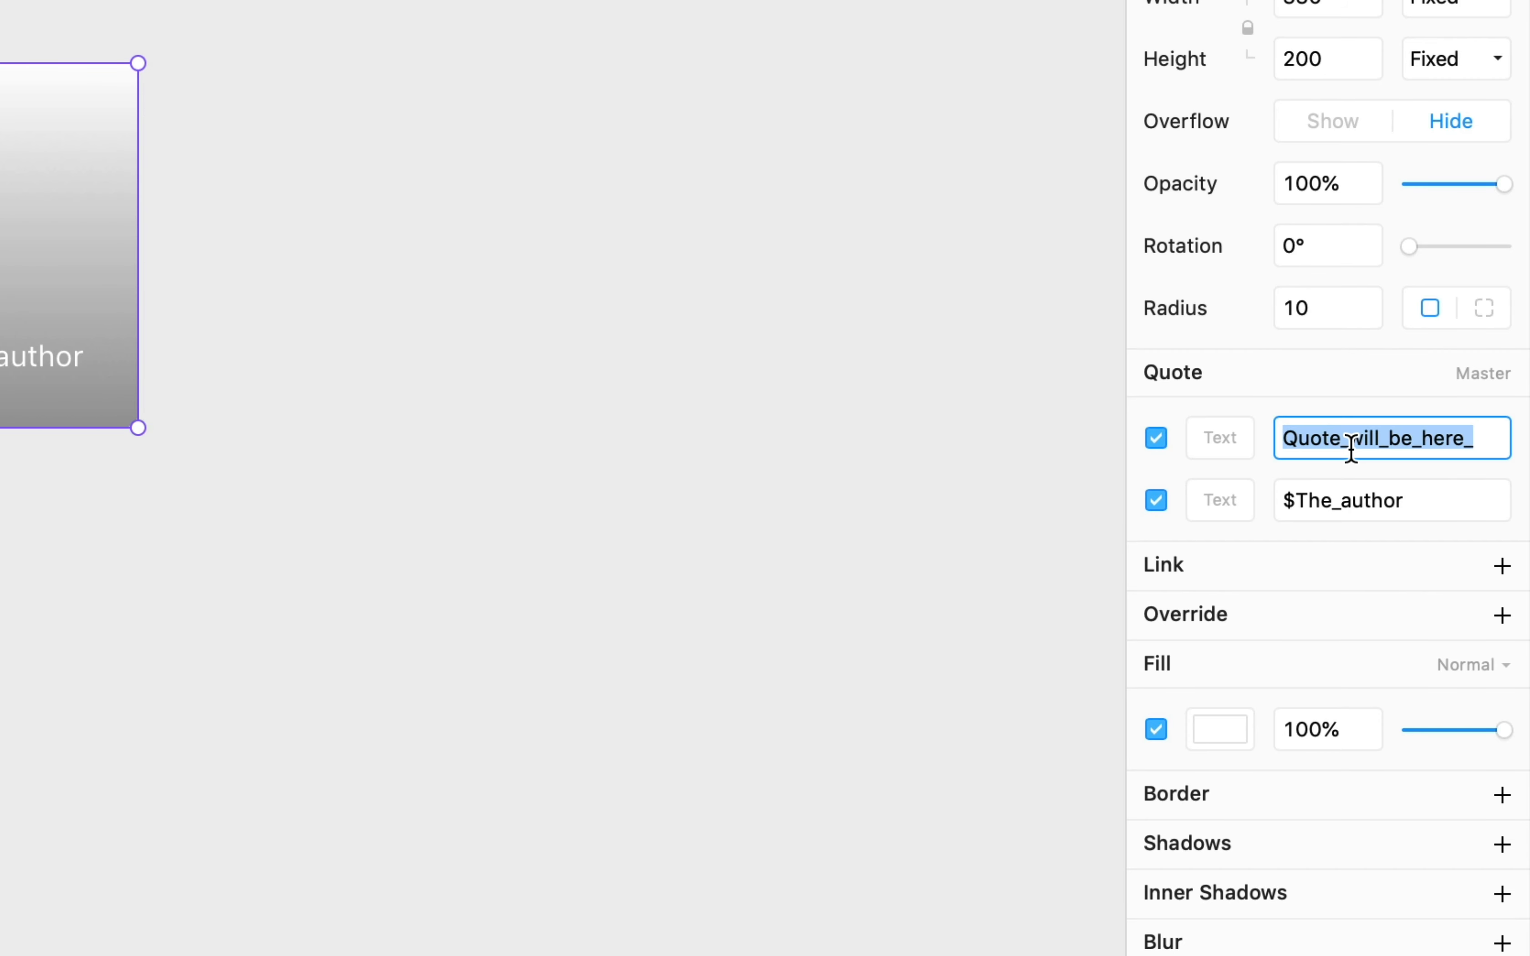
type("text")
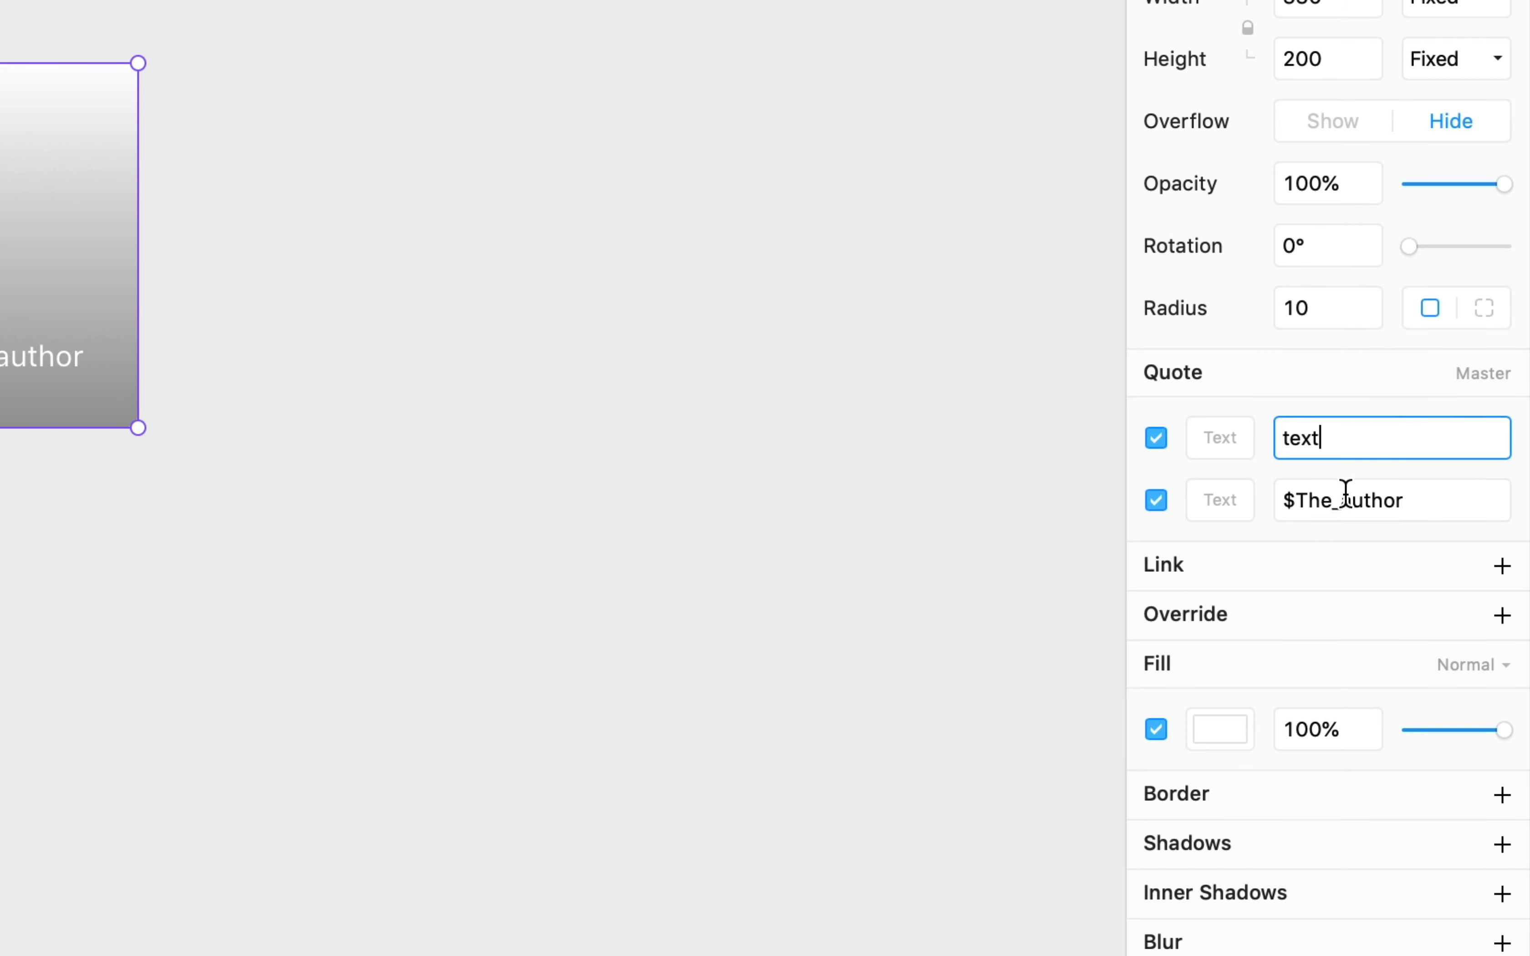
left_click(1354, 503)
type("auhtor")
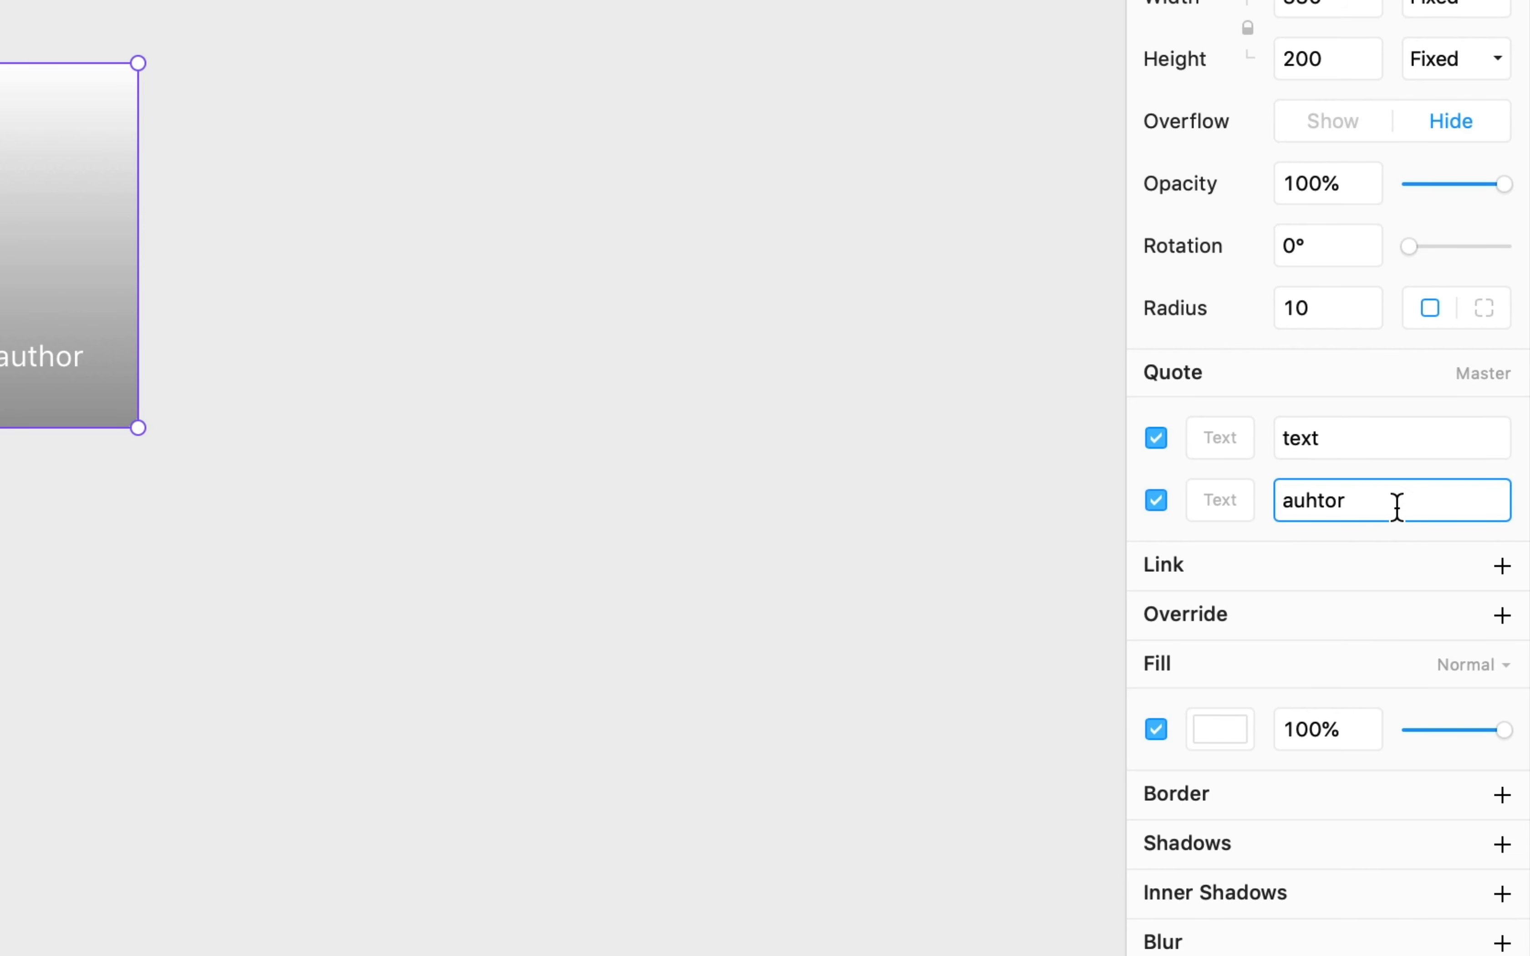
key("BackSpace")
key("BackSpace")
key("BackSpace")
key("BackSpace")
type("thor")
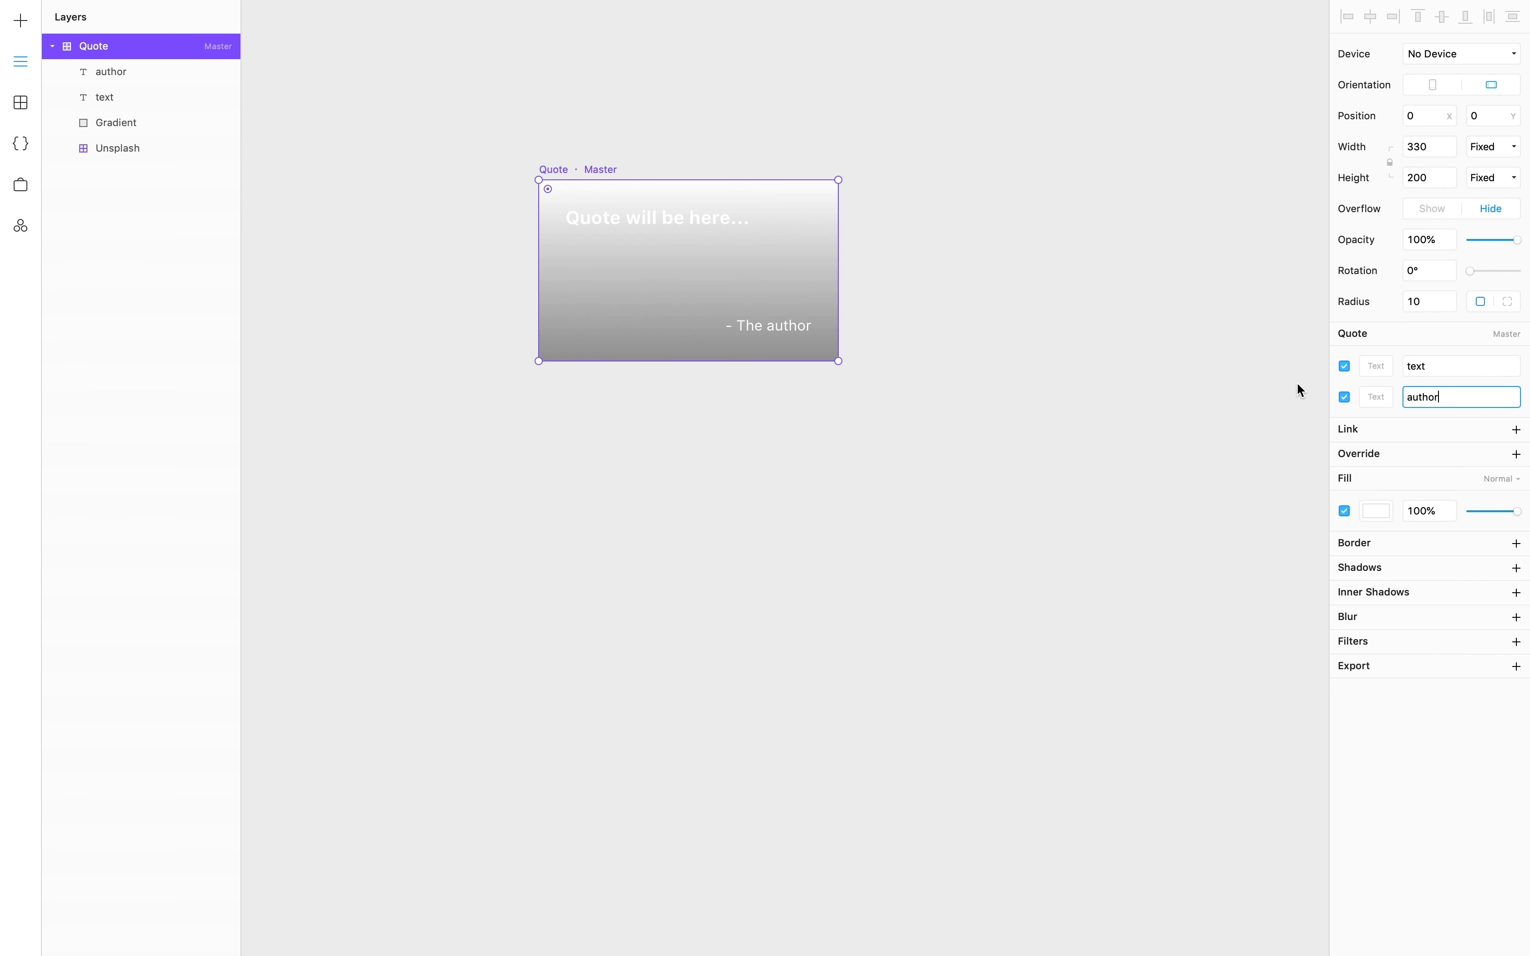
left_click(1161, 384)
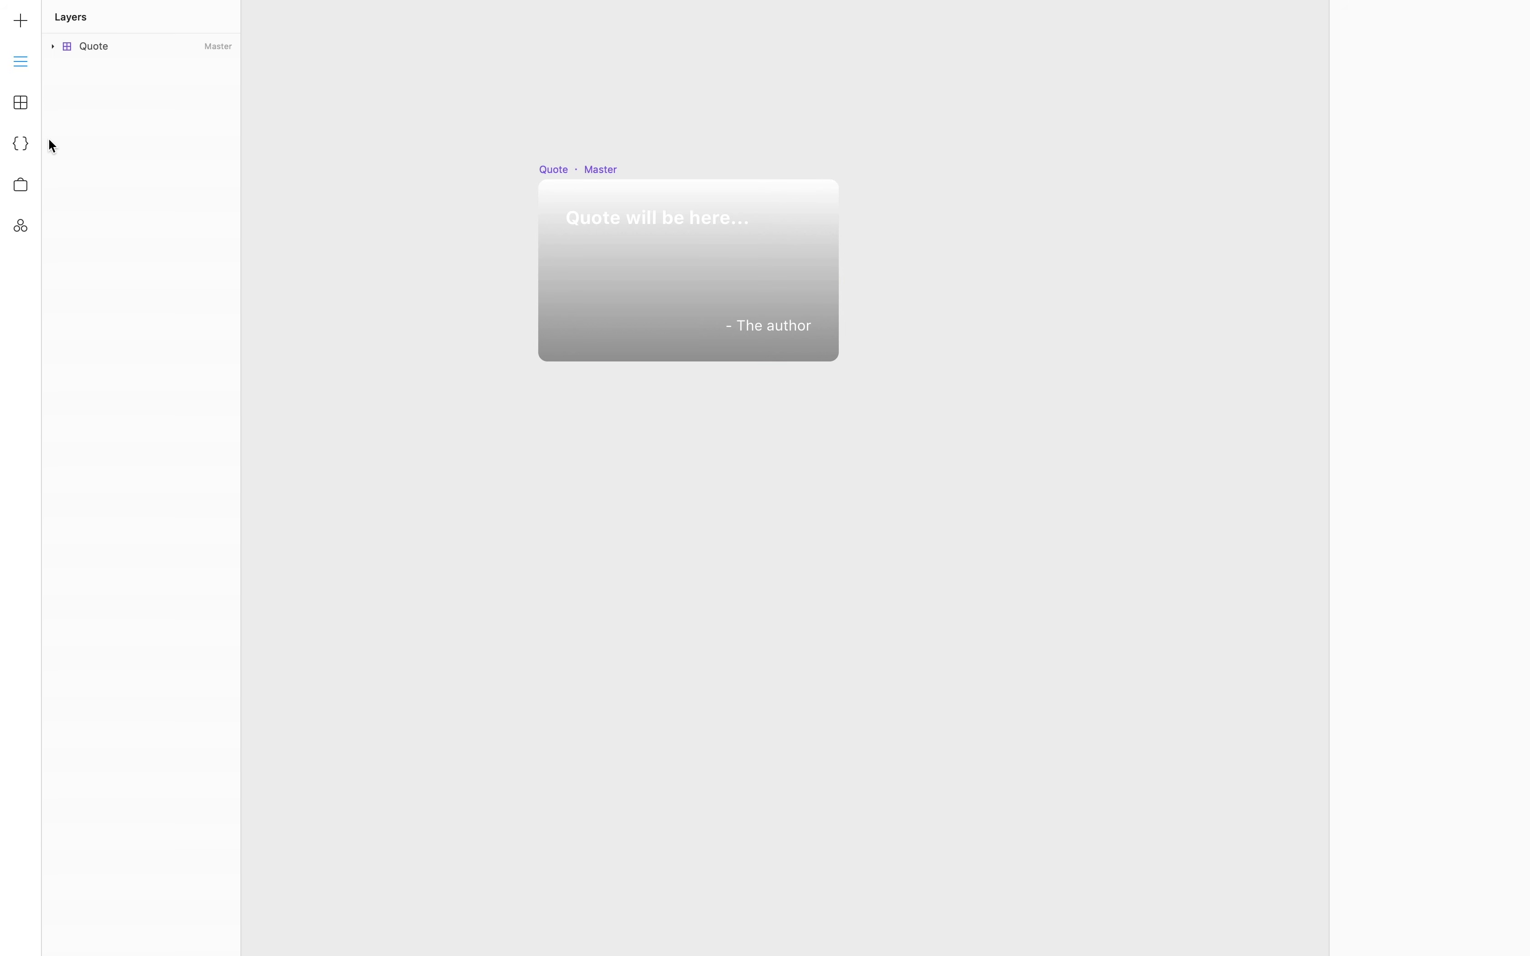
- Create a new code component named KanyeQuote.tsx
left_click(21, 144)
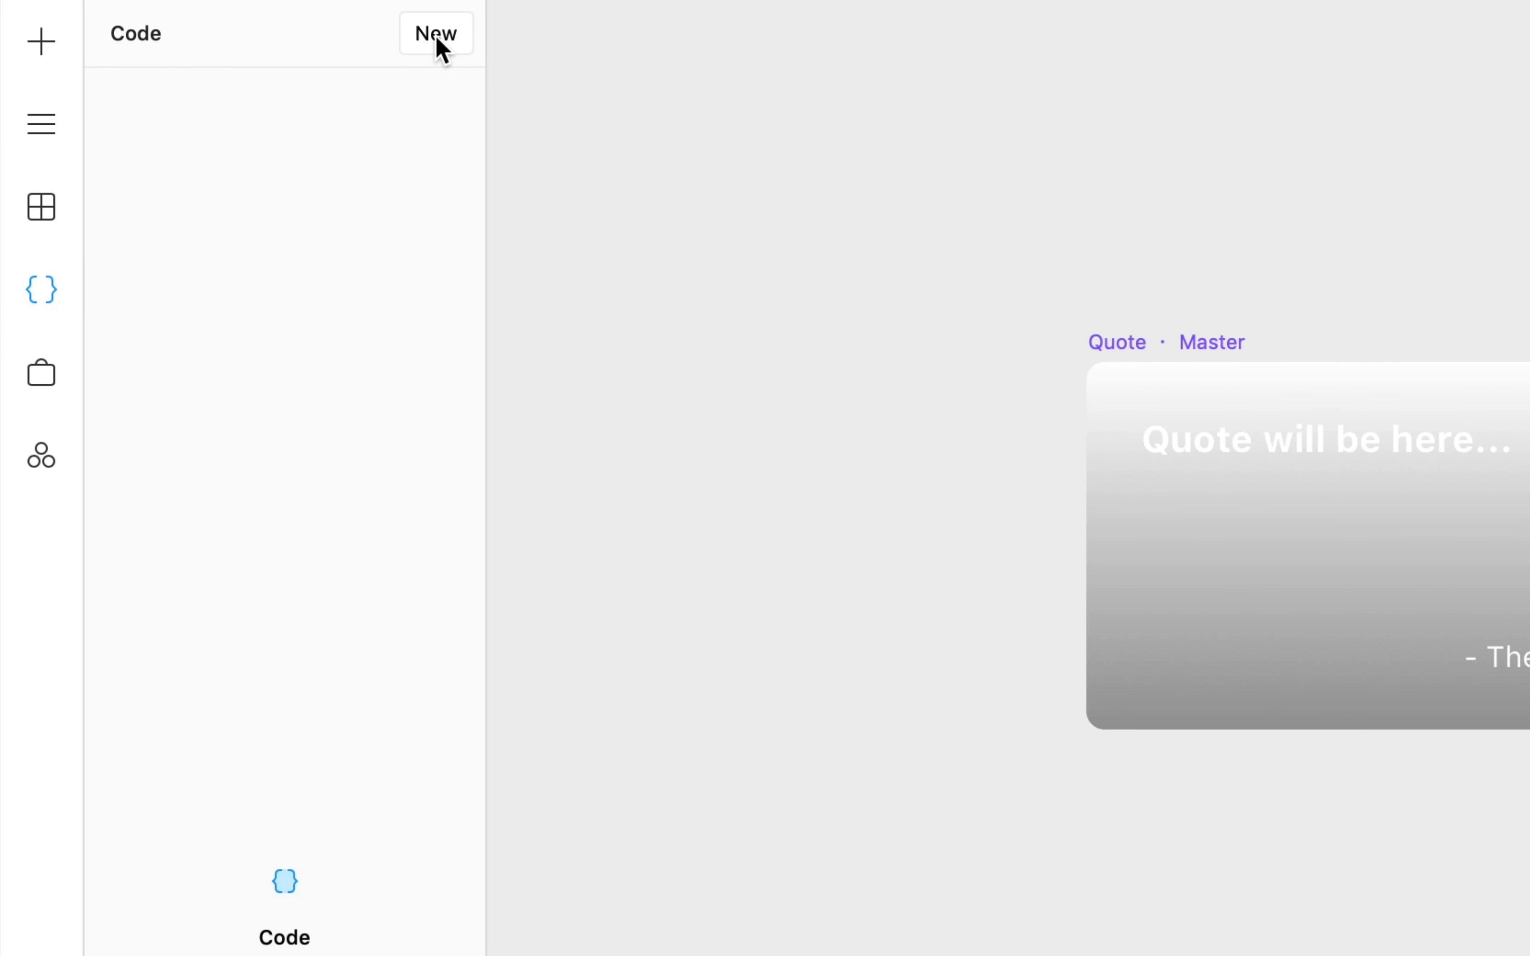
left_click(443, 51)
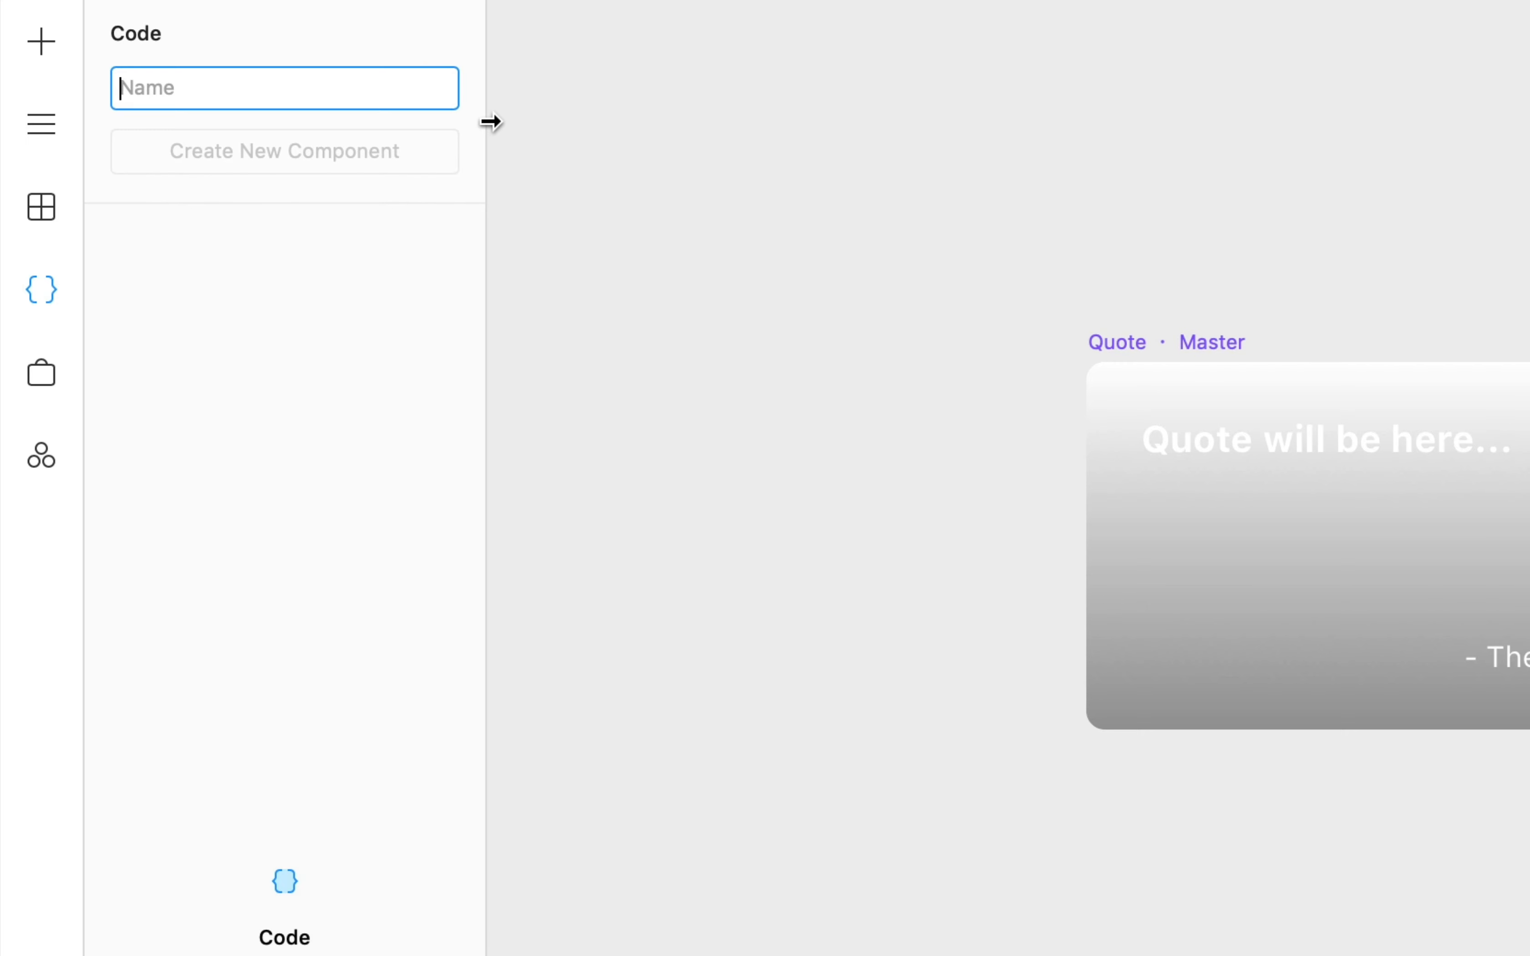
type("K")
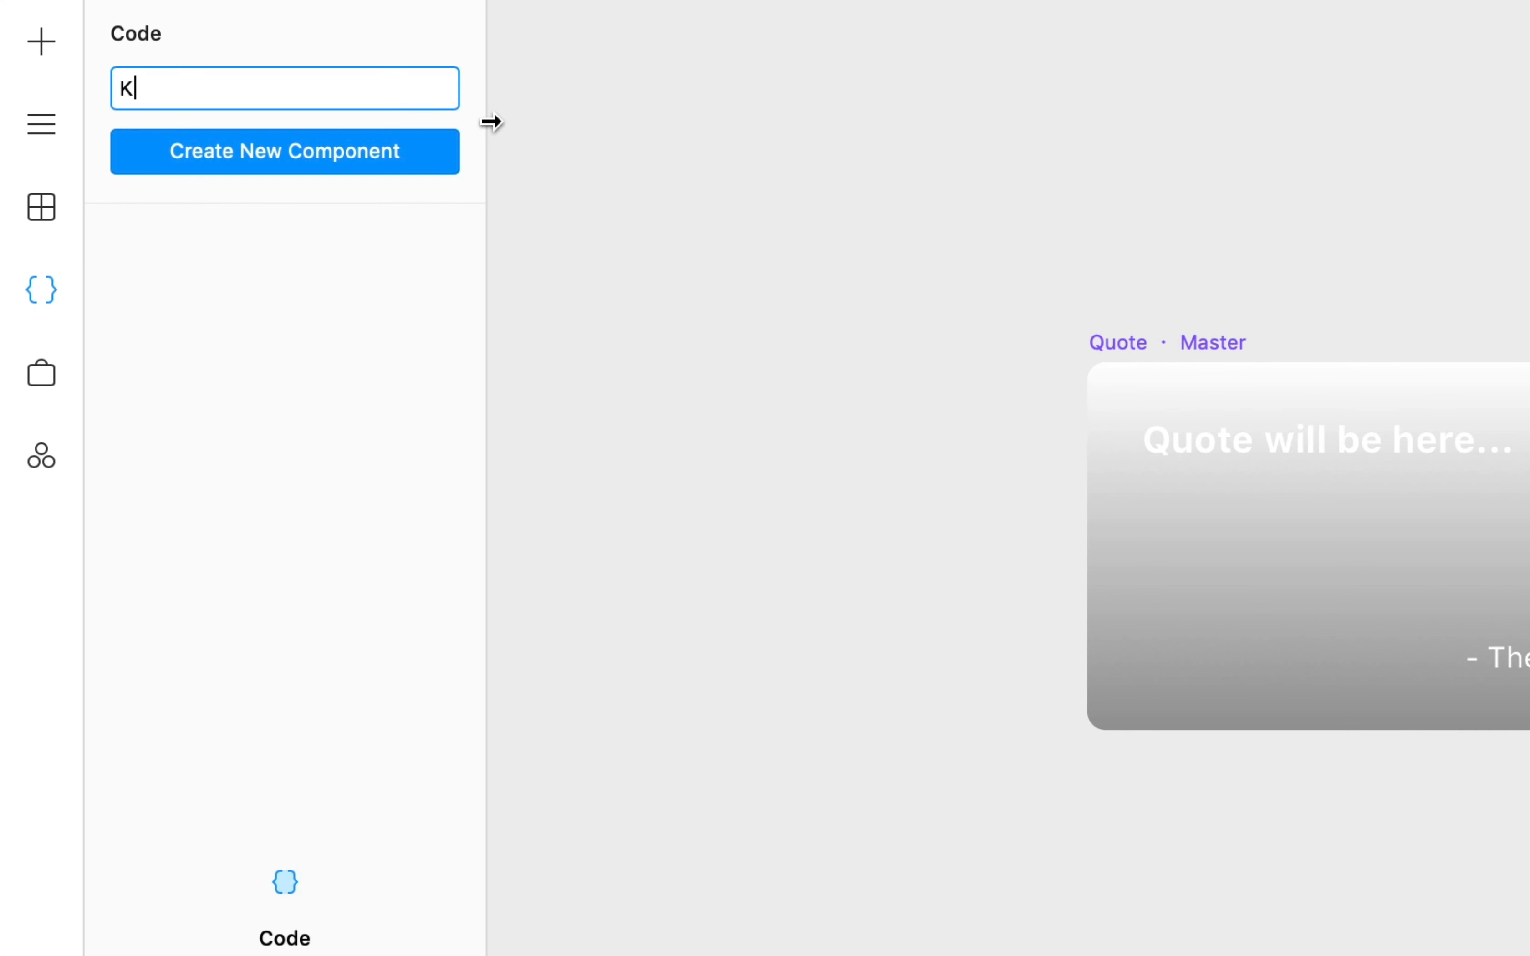
type("anyeQuote.tsx")
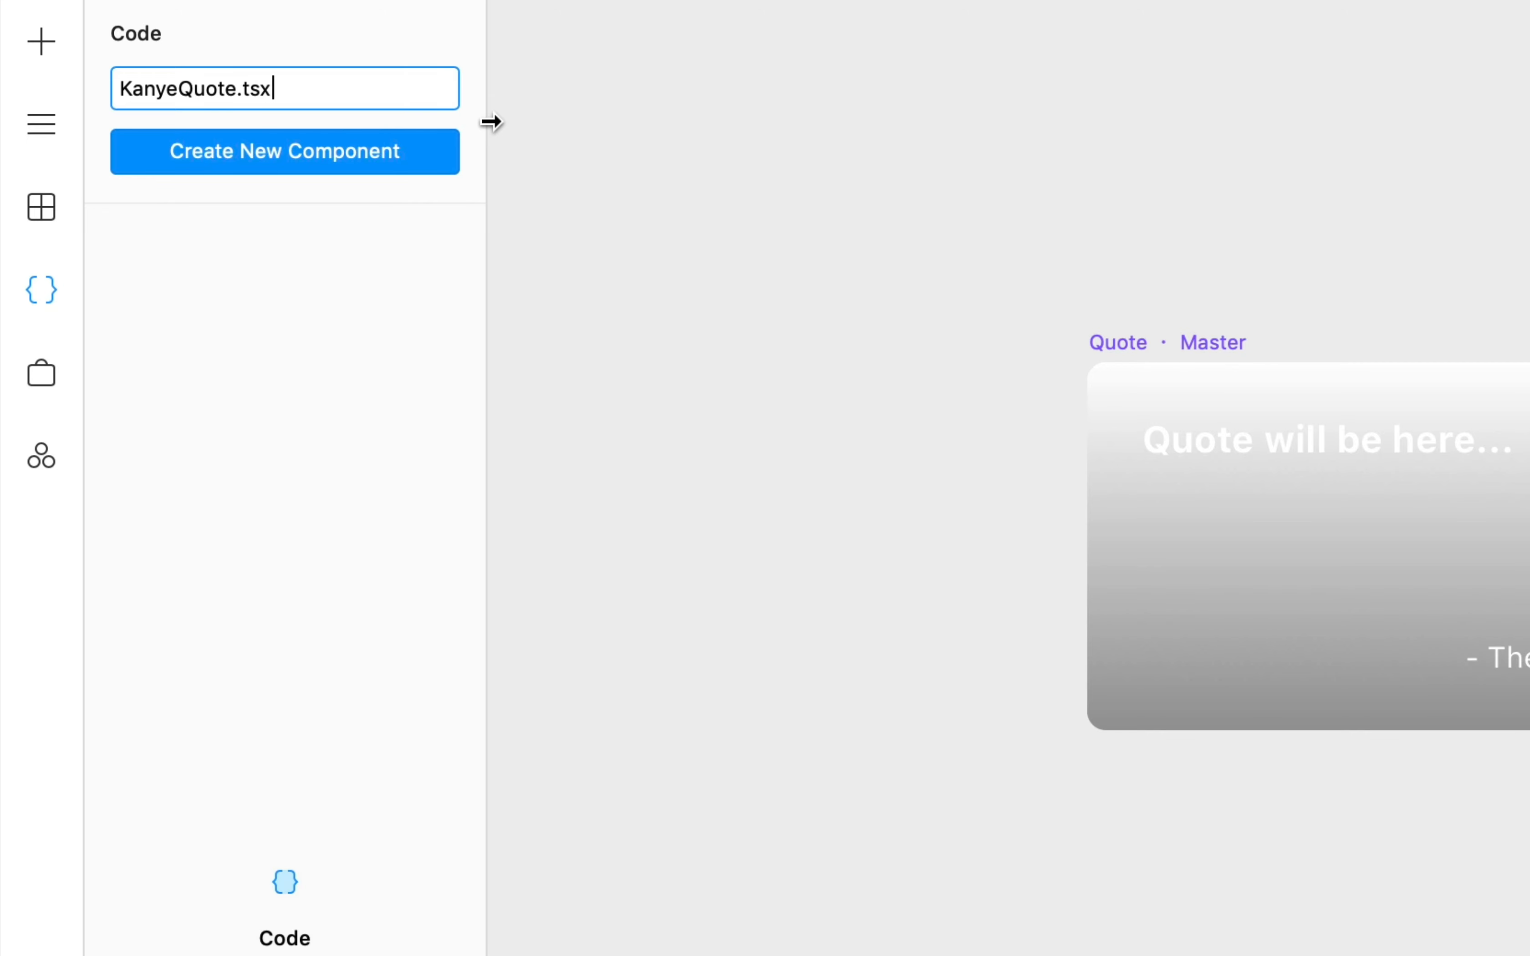
key("Return")
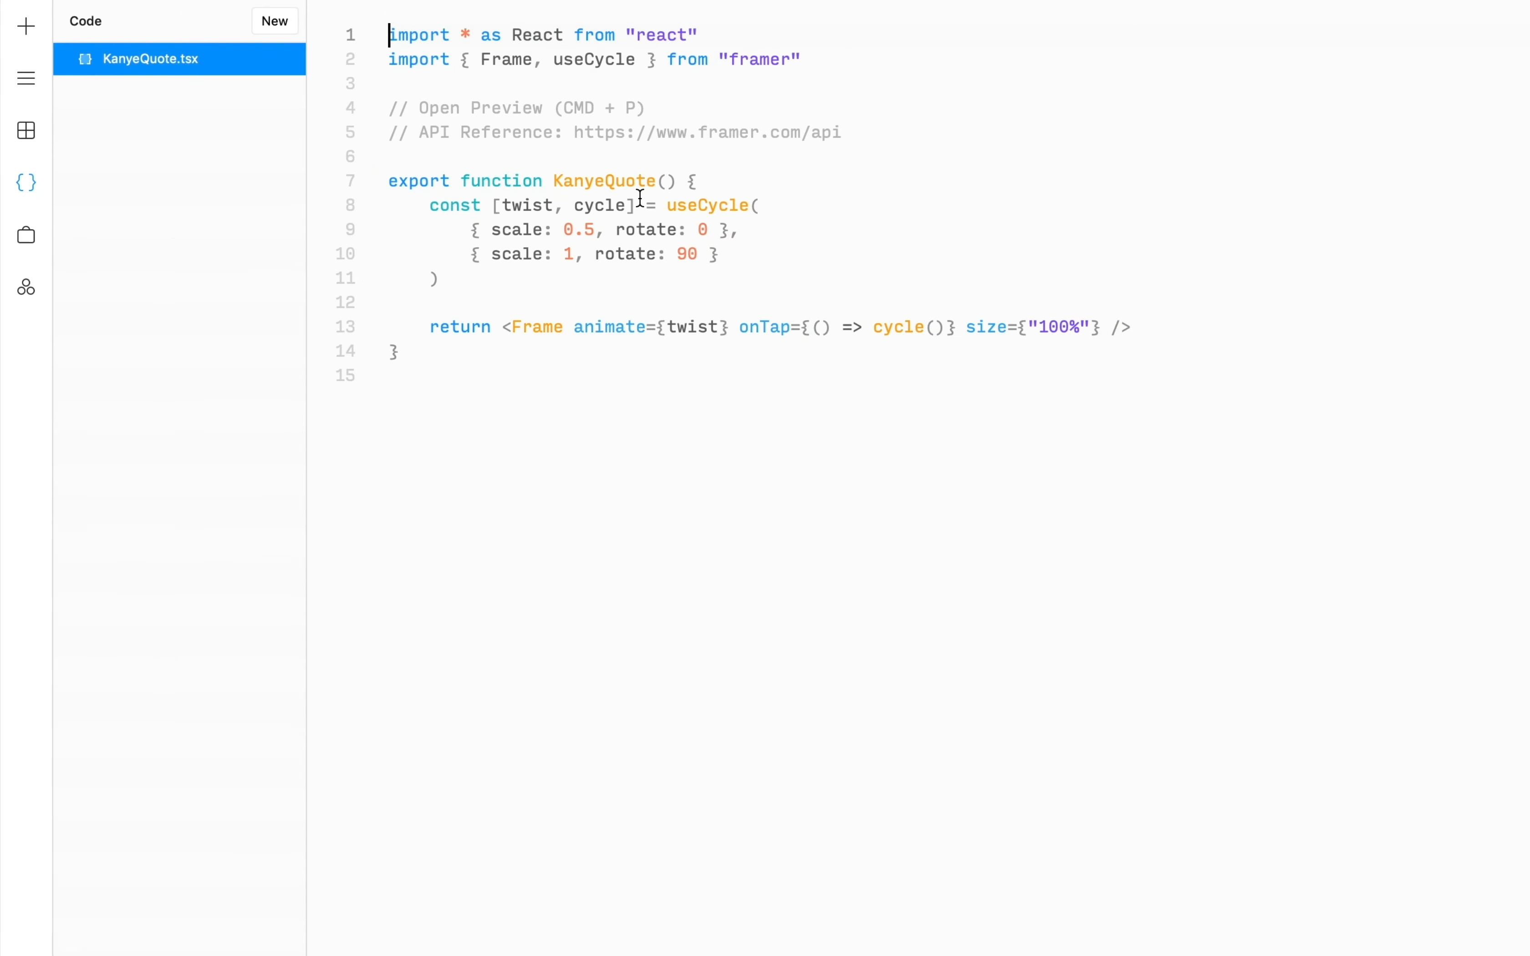
- Delete the template code, leaving the React import and an empty KanyeQuote function
left_click_drag(892, 257, 312, 49)
key("BackSpace")
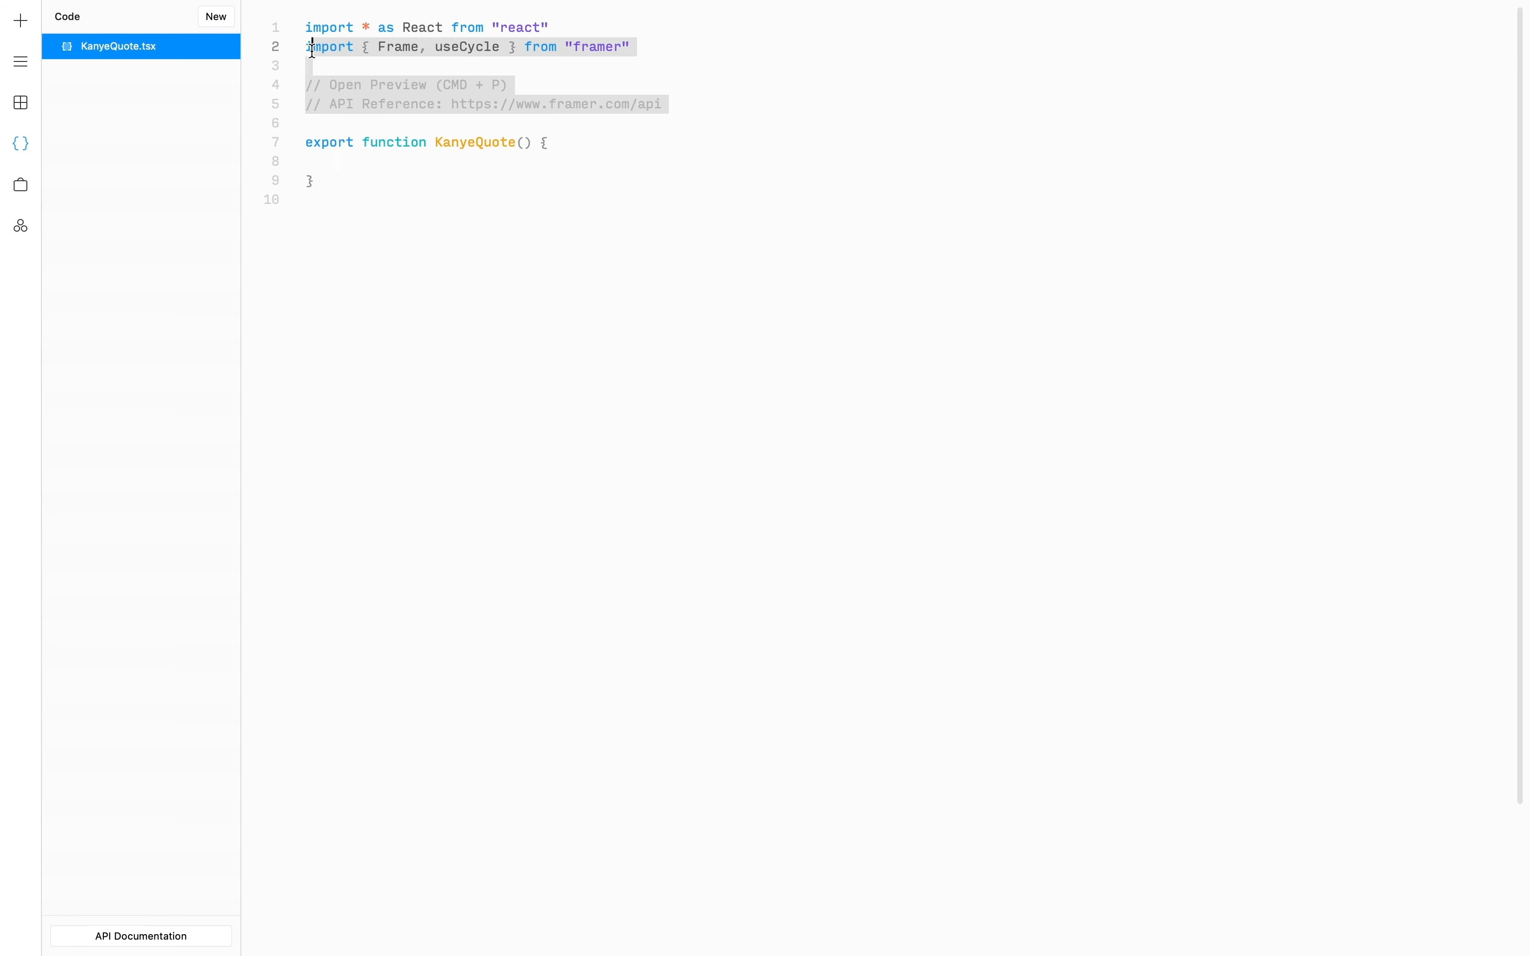
key("BackSpace")
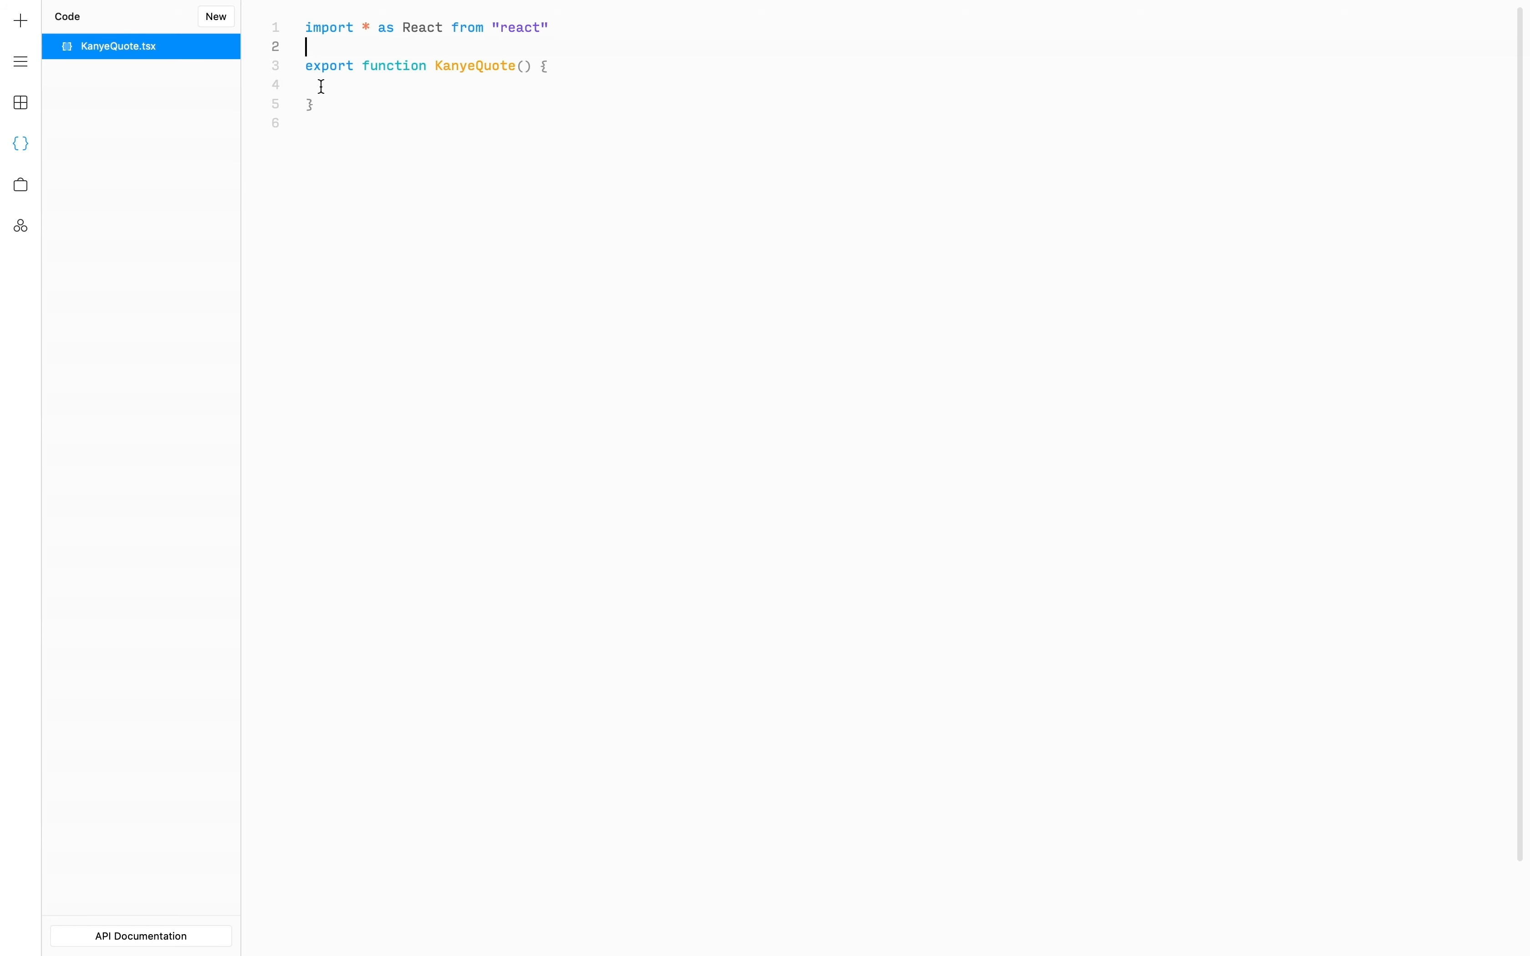
left_click(320, 86)
key("ctrl+Right")
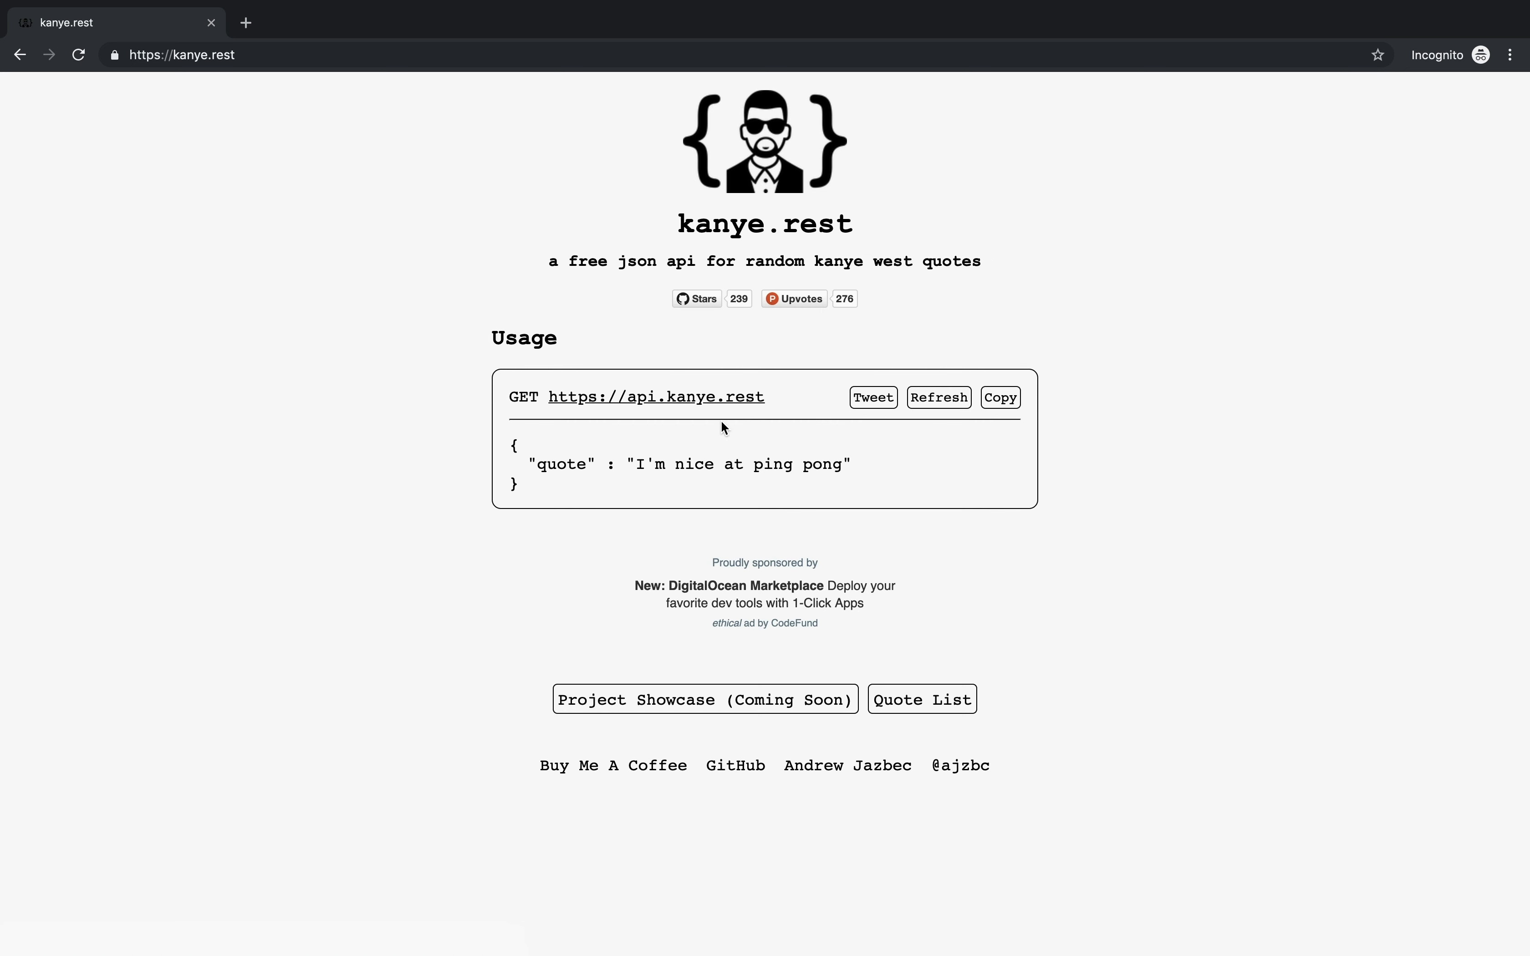
left_click_drag(779, 399, 545, 399)
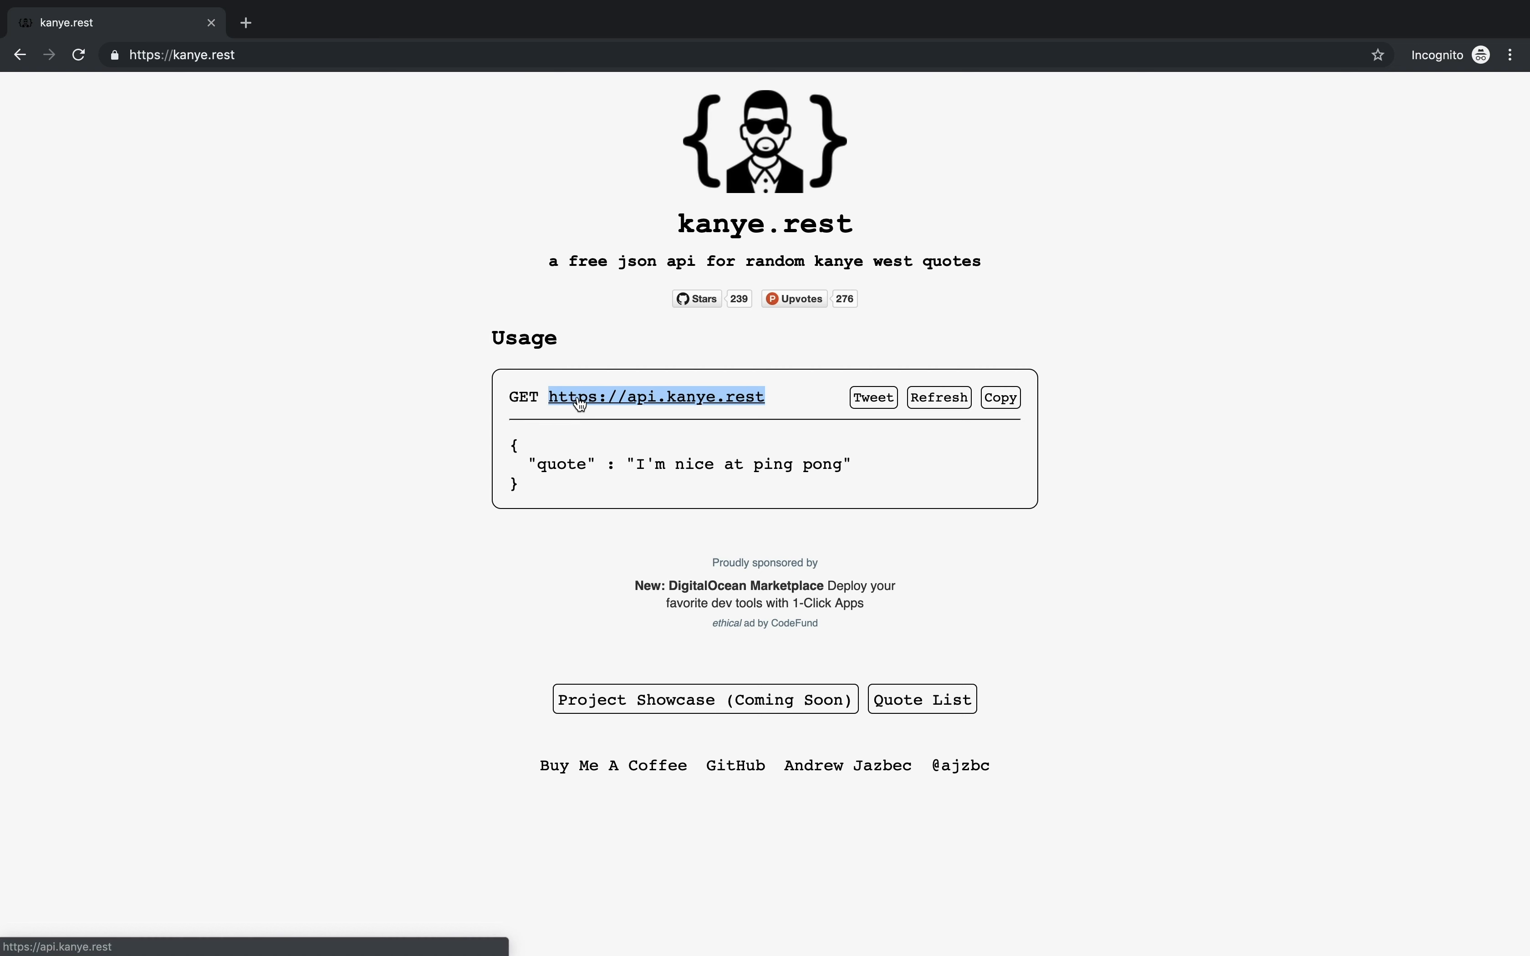
key("ctrl+Left")
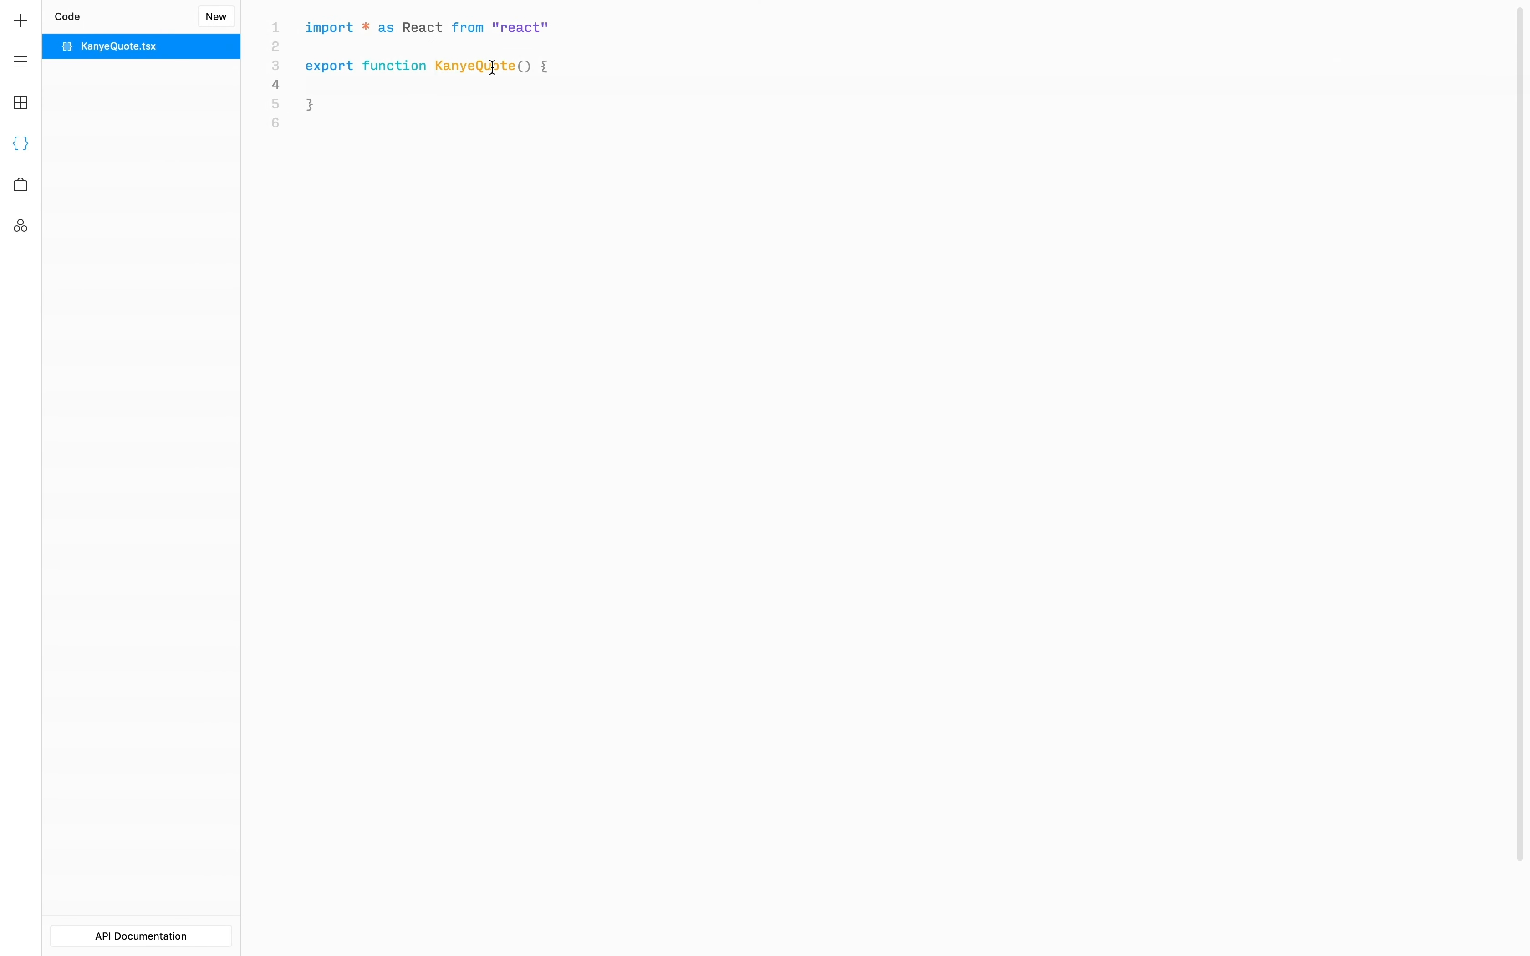
- Add a React.useEffect(() => {...}, []) block with an empty dependency array inside KanyeQuote
type("React.user")
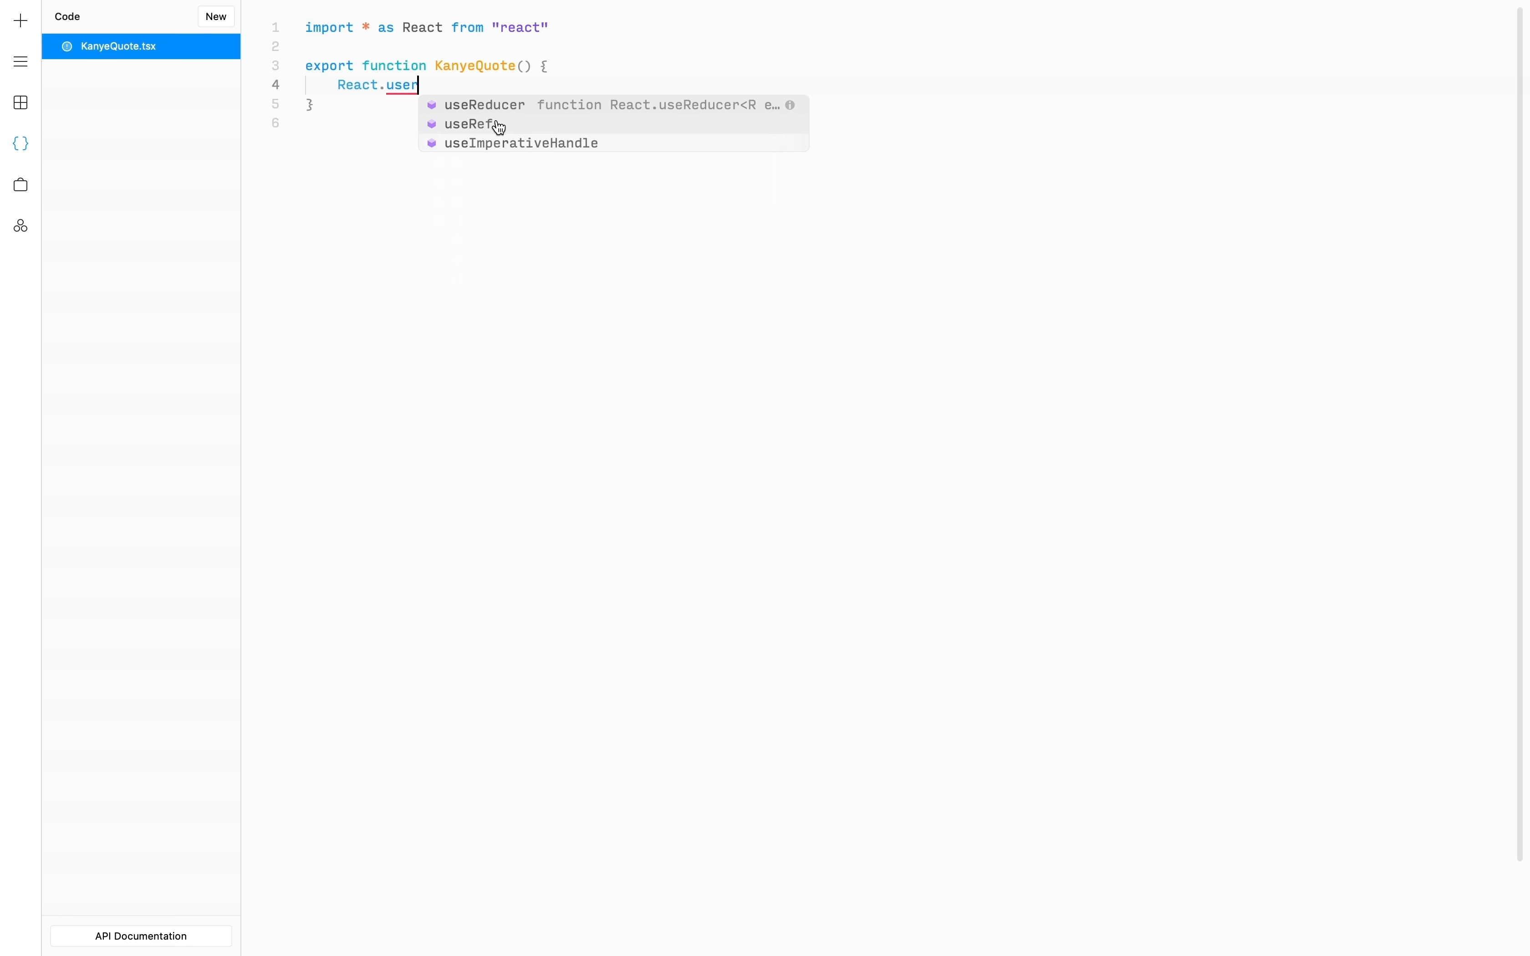
key("BackSpace")
type("Effect")
key("Return")
type("(()")
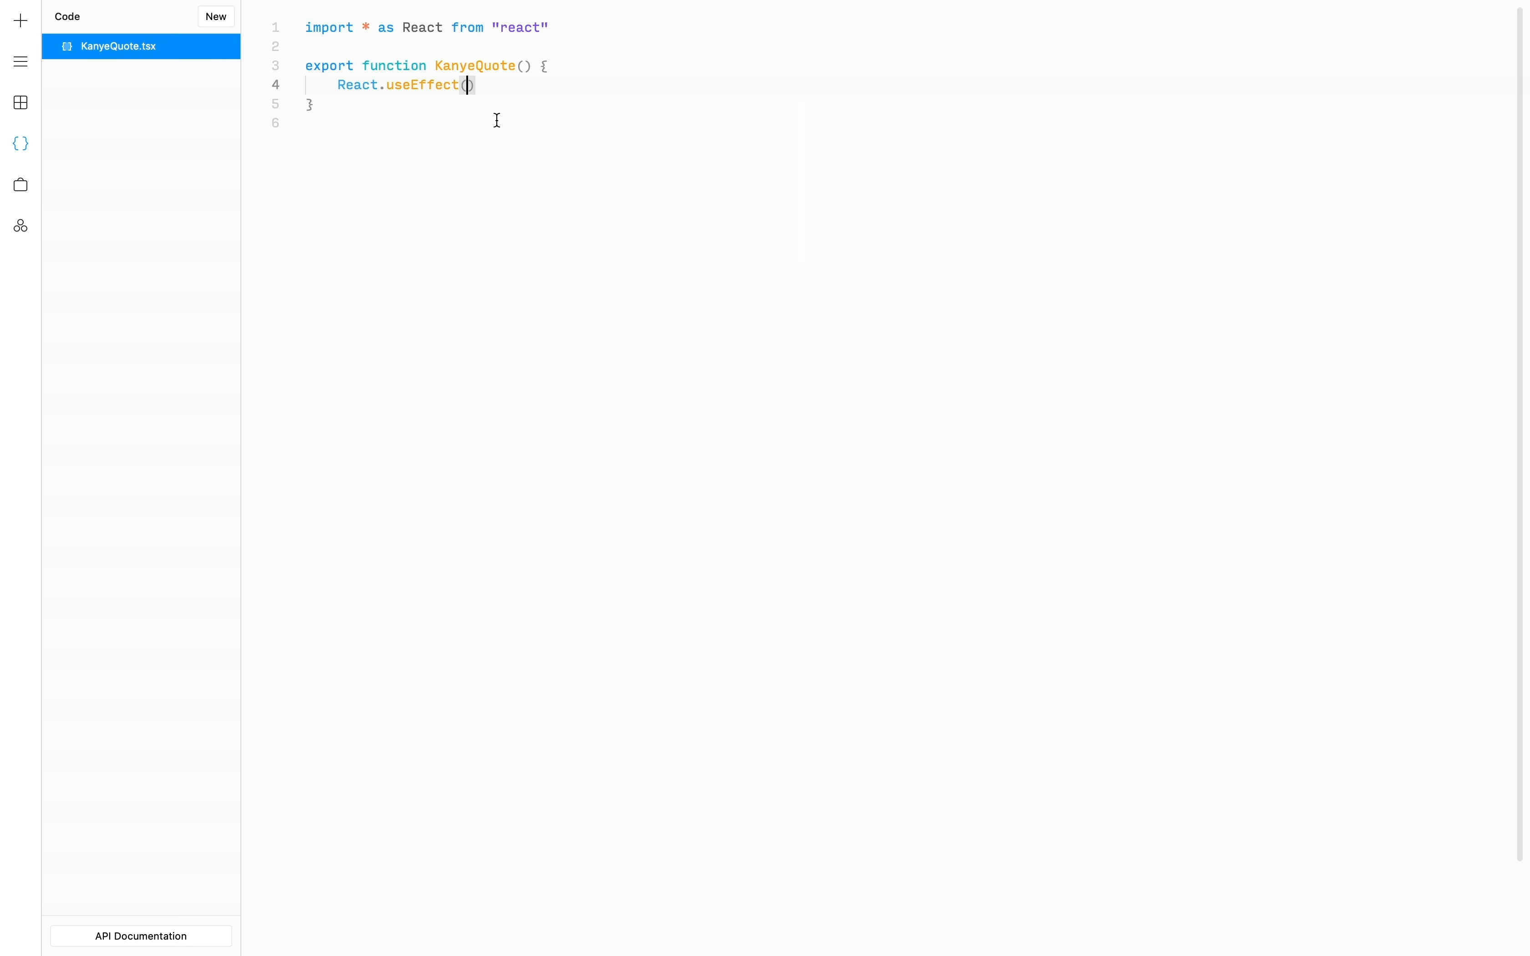
type(" => {")
key("Return")
key("Down")
type(", [")
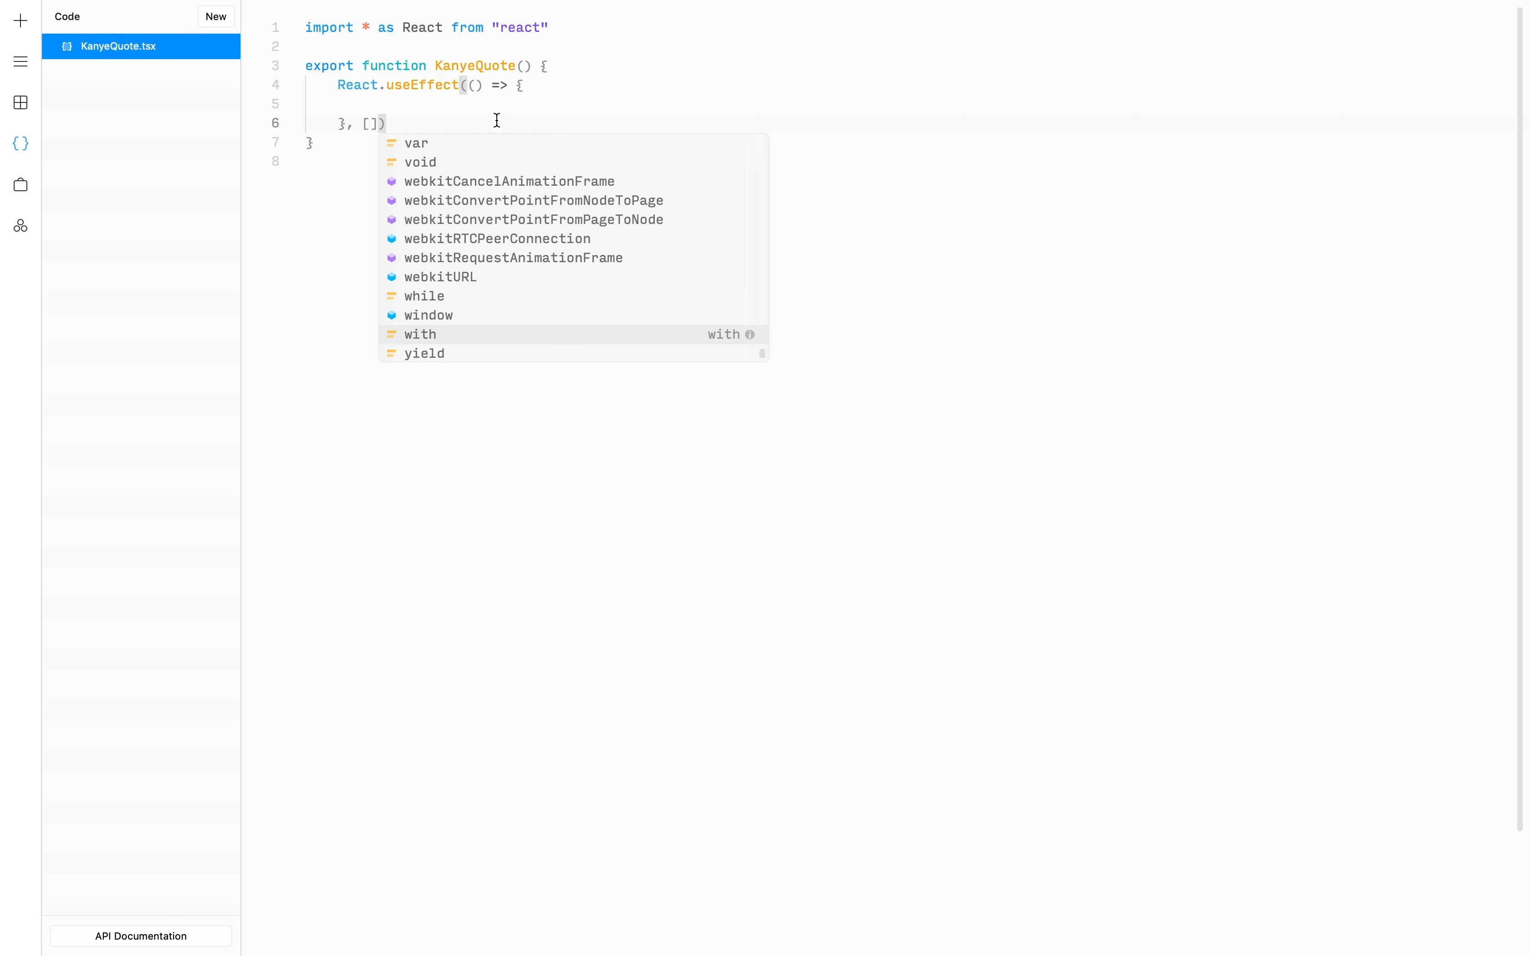
key("Escape")
key("Up")
key("BackSpace")
key("Return")
type("fet")
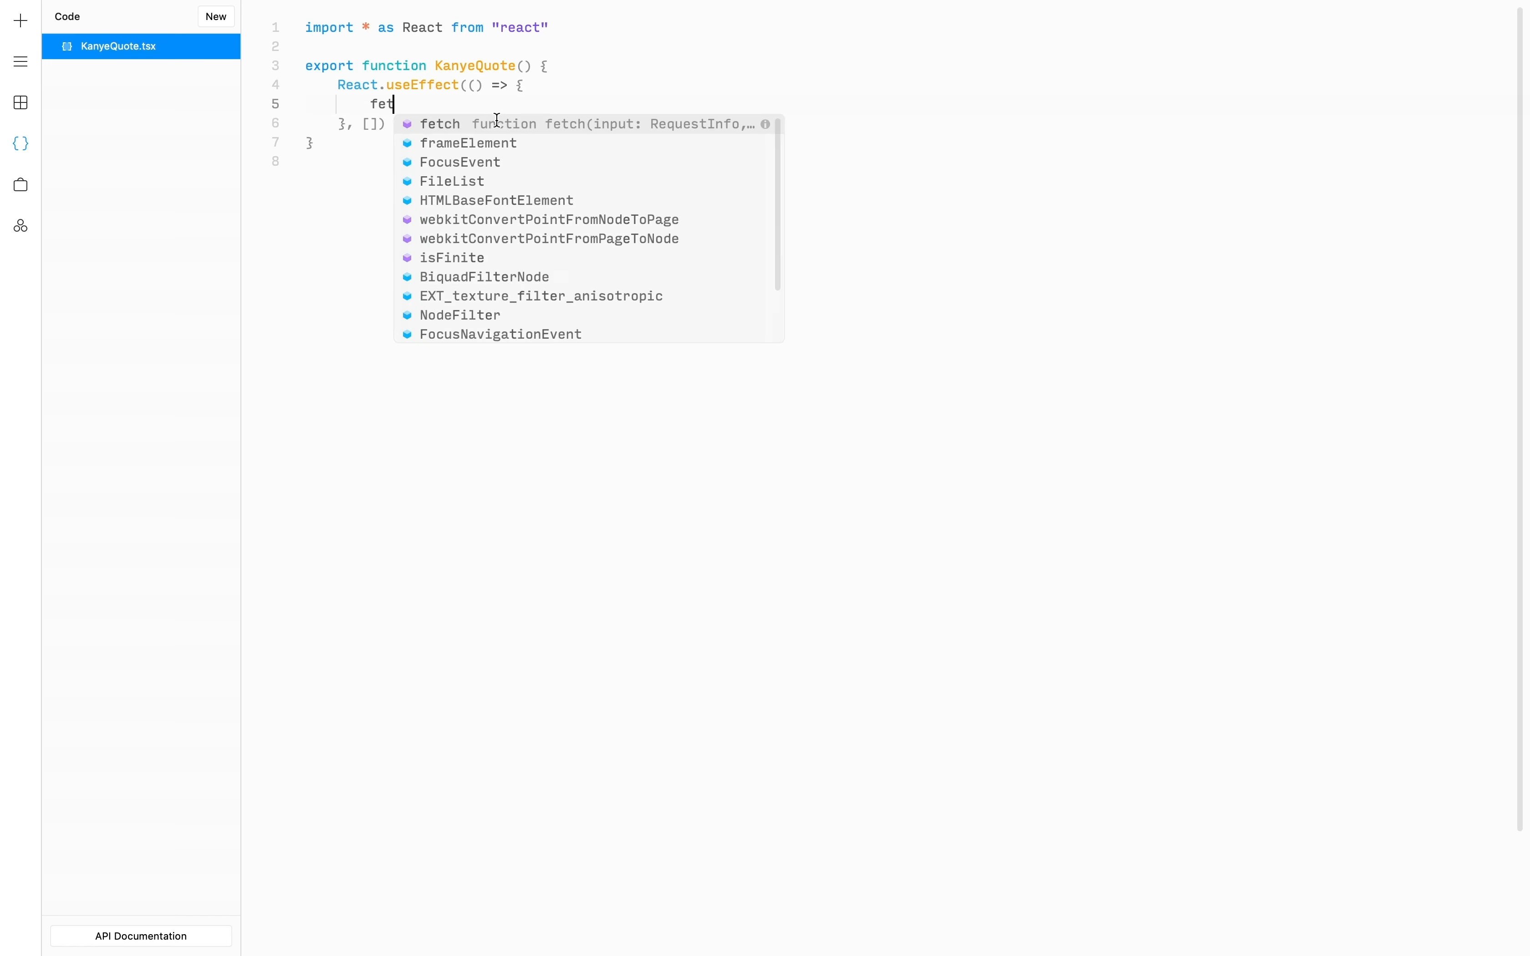
type("ch('https://api.kanye.rest/')")
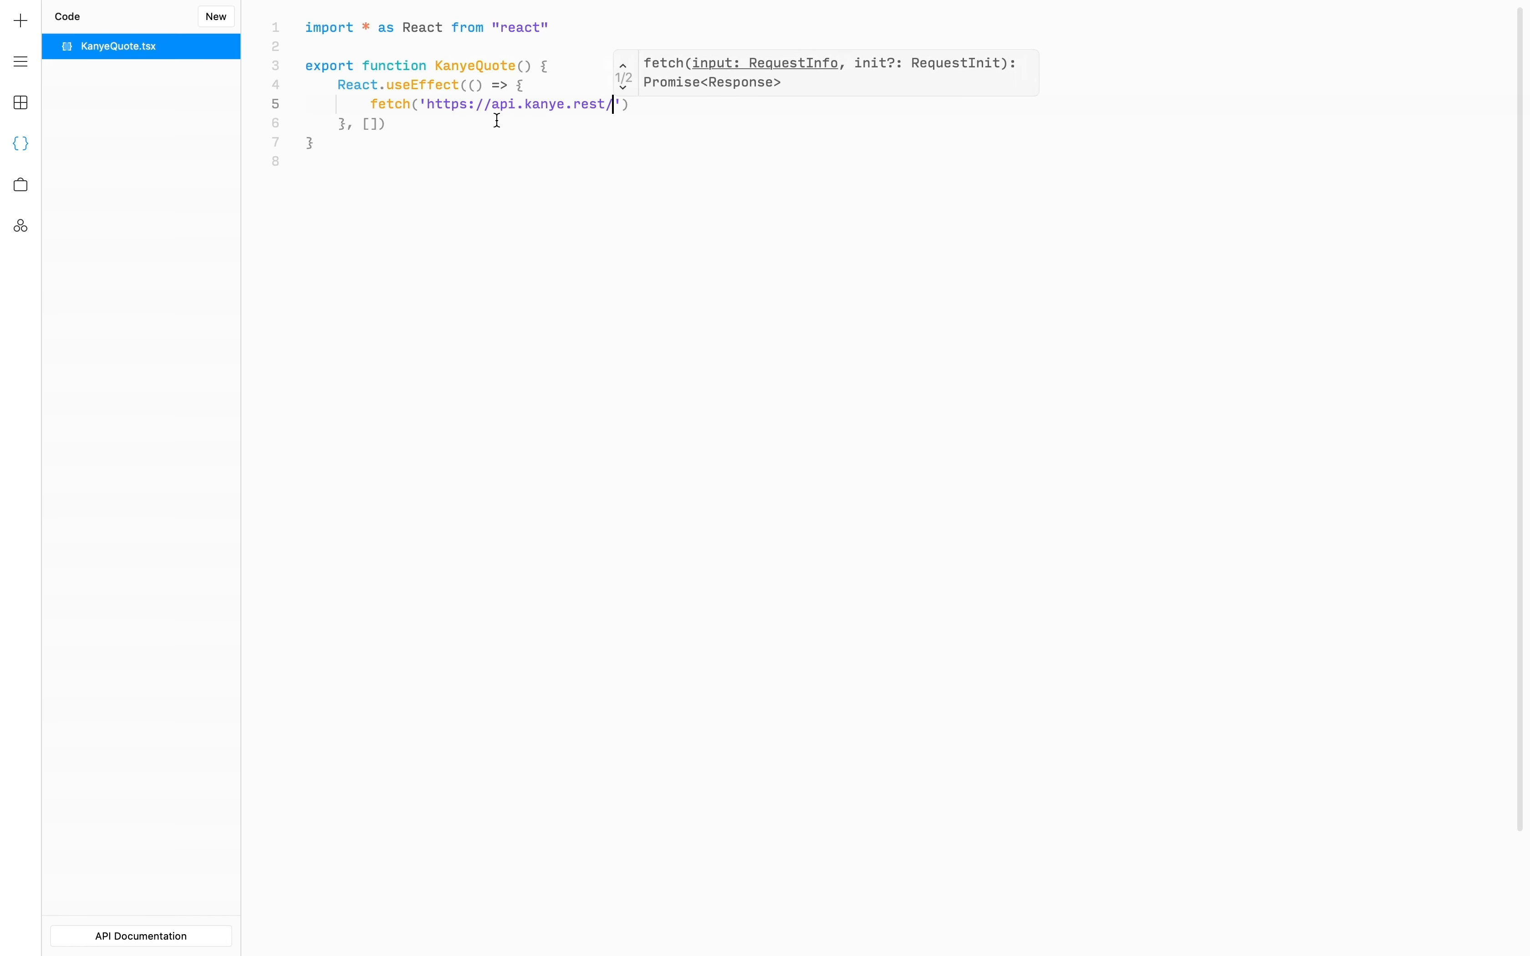
type(".then")
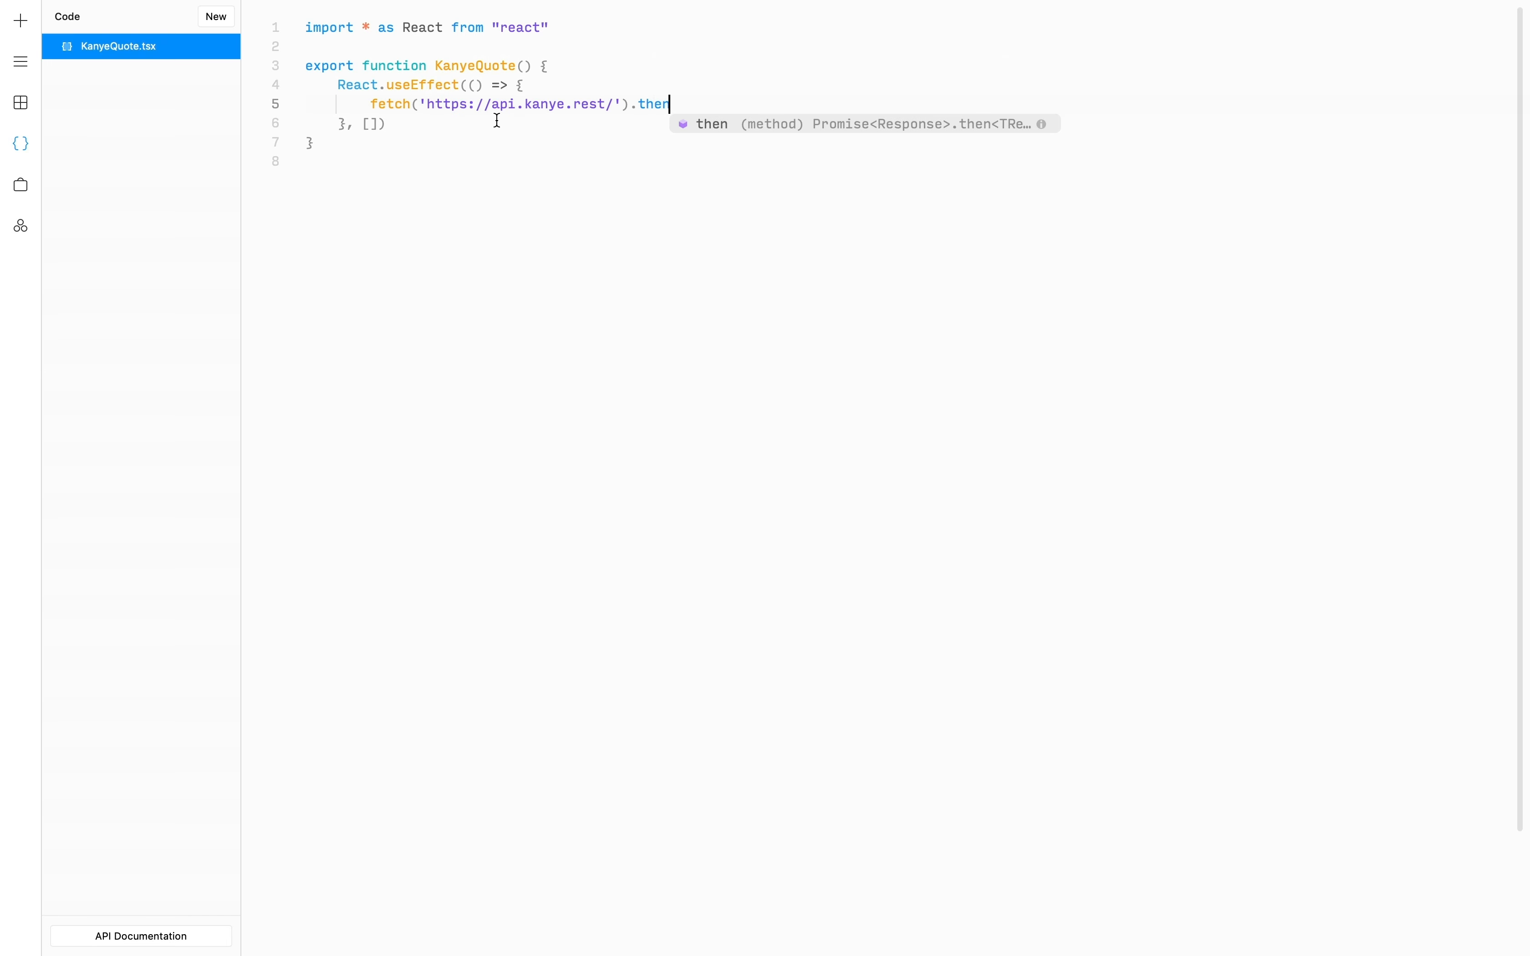
type("(result =")
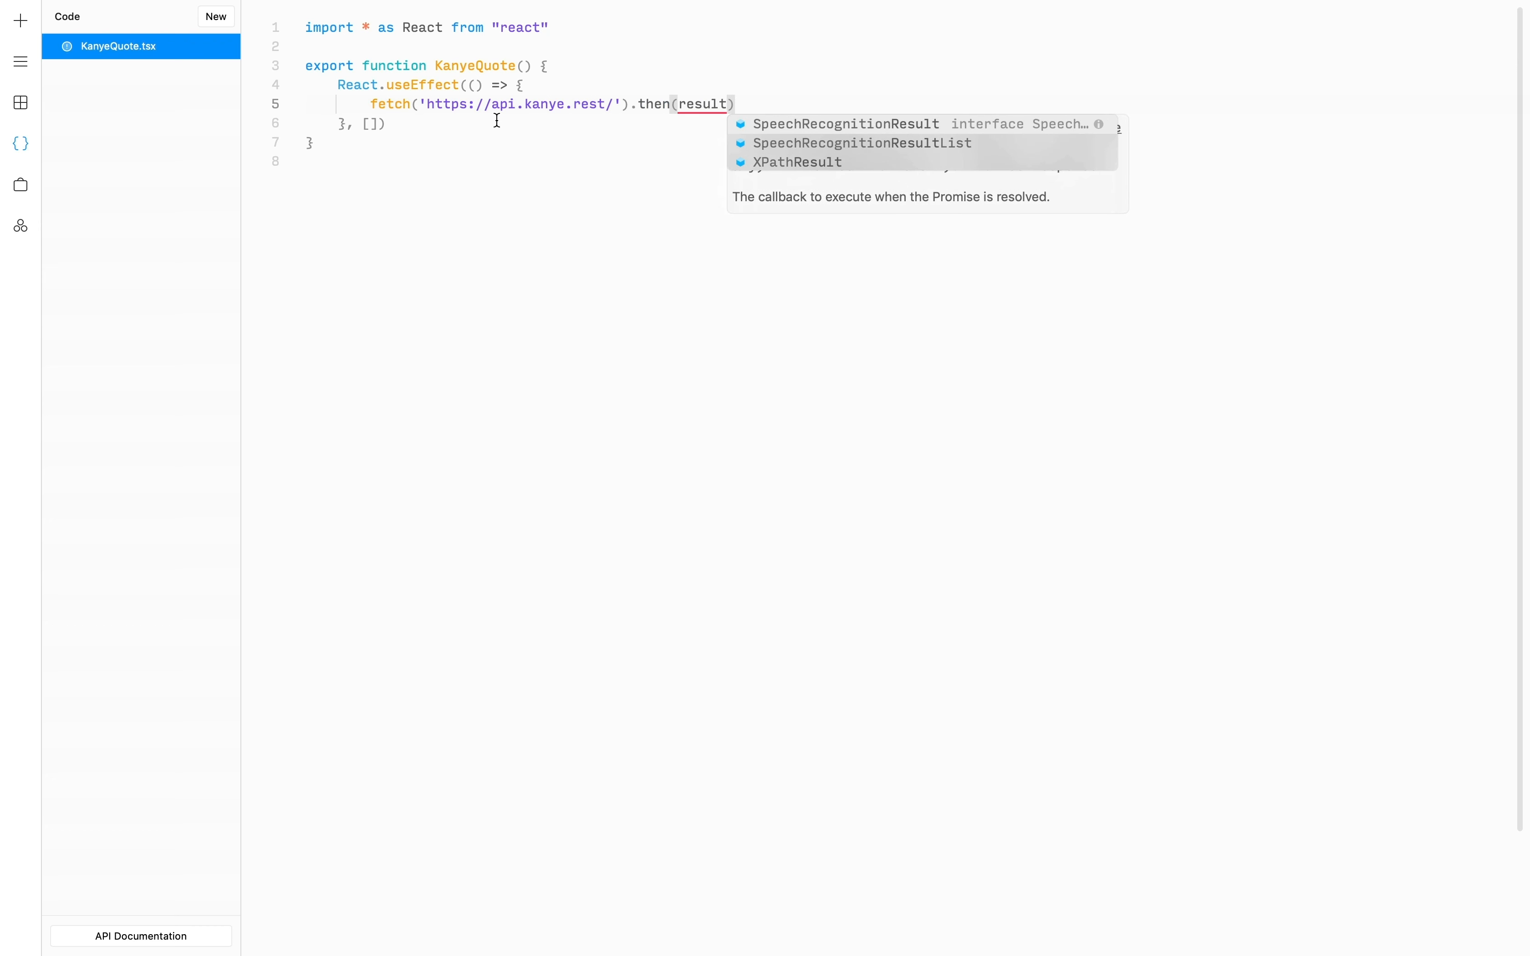
type("> {")
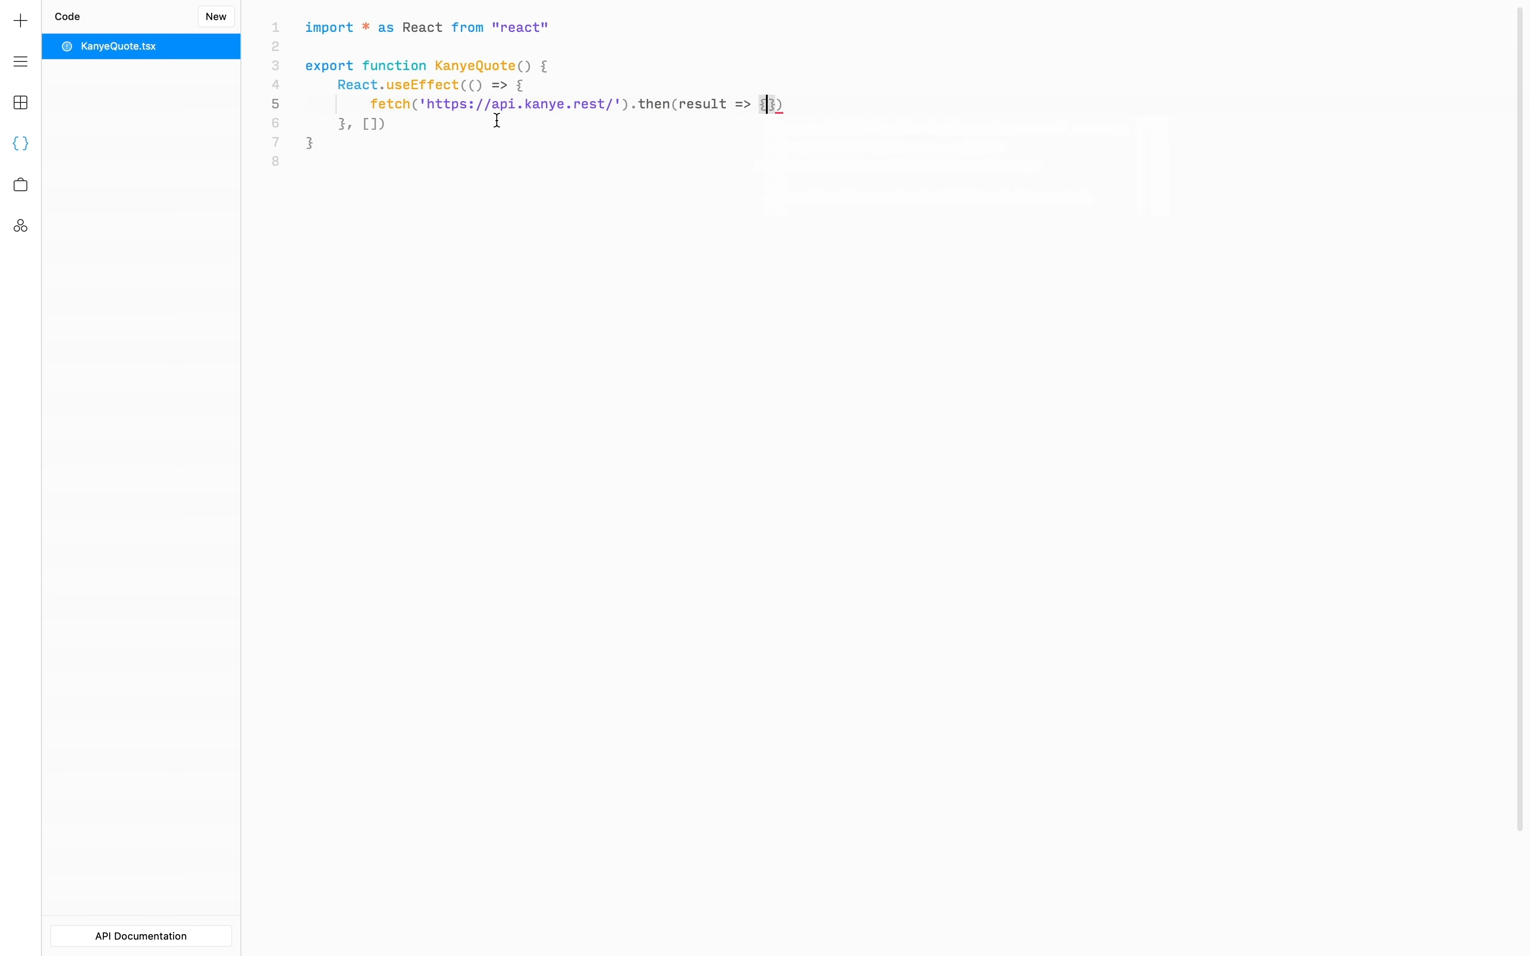
key("Return")
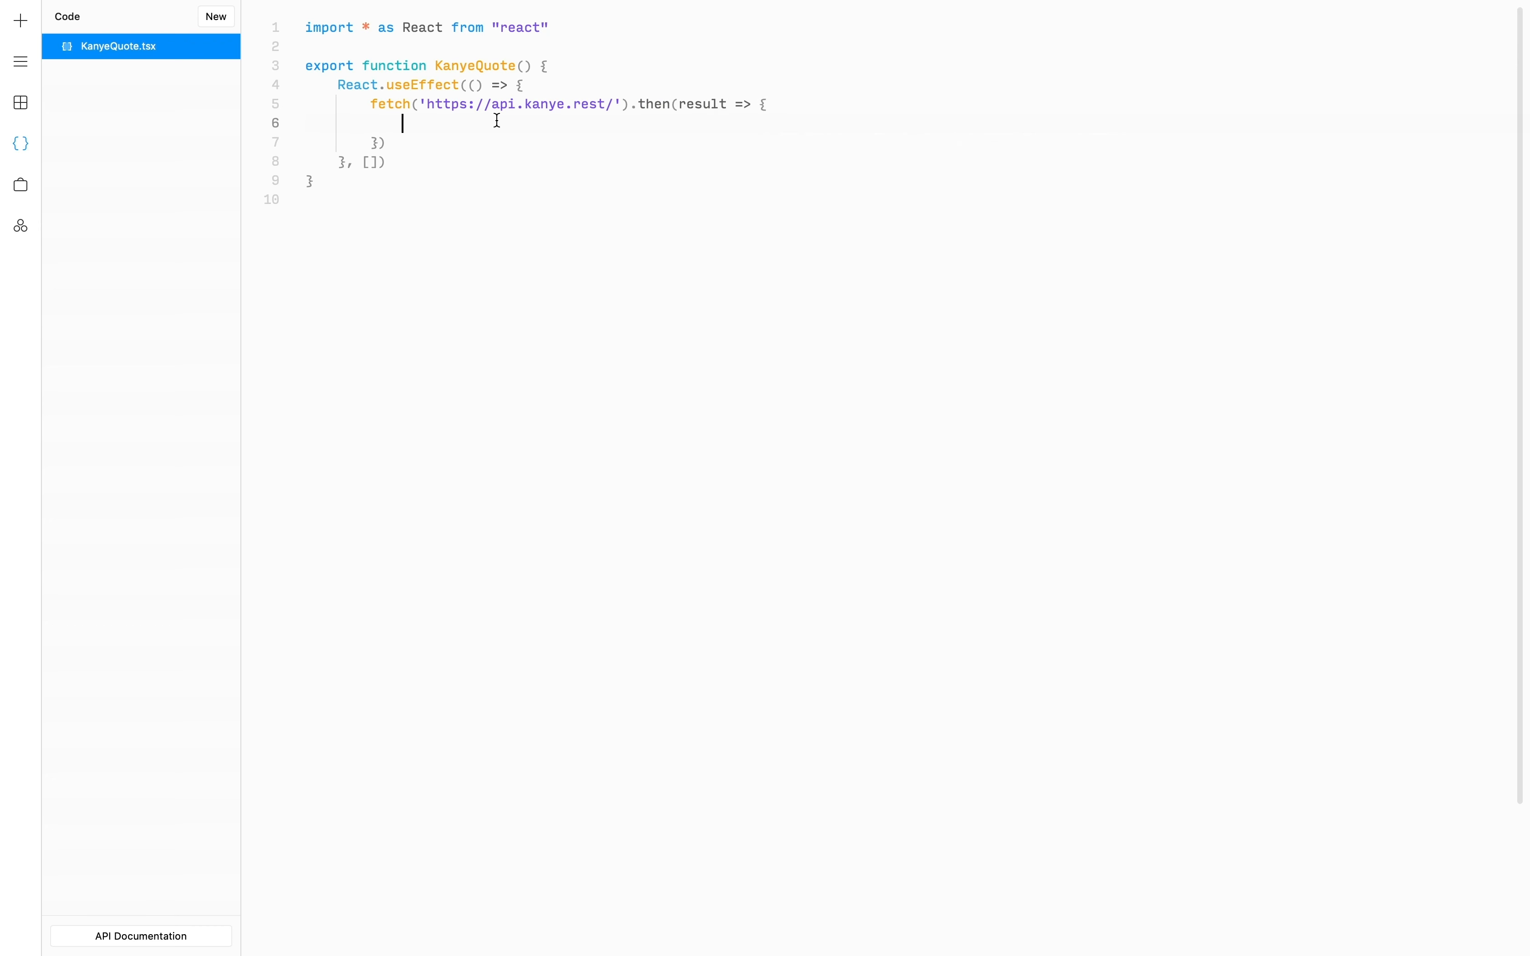
type("result.json().then")
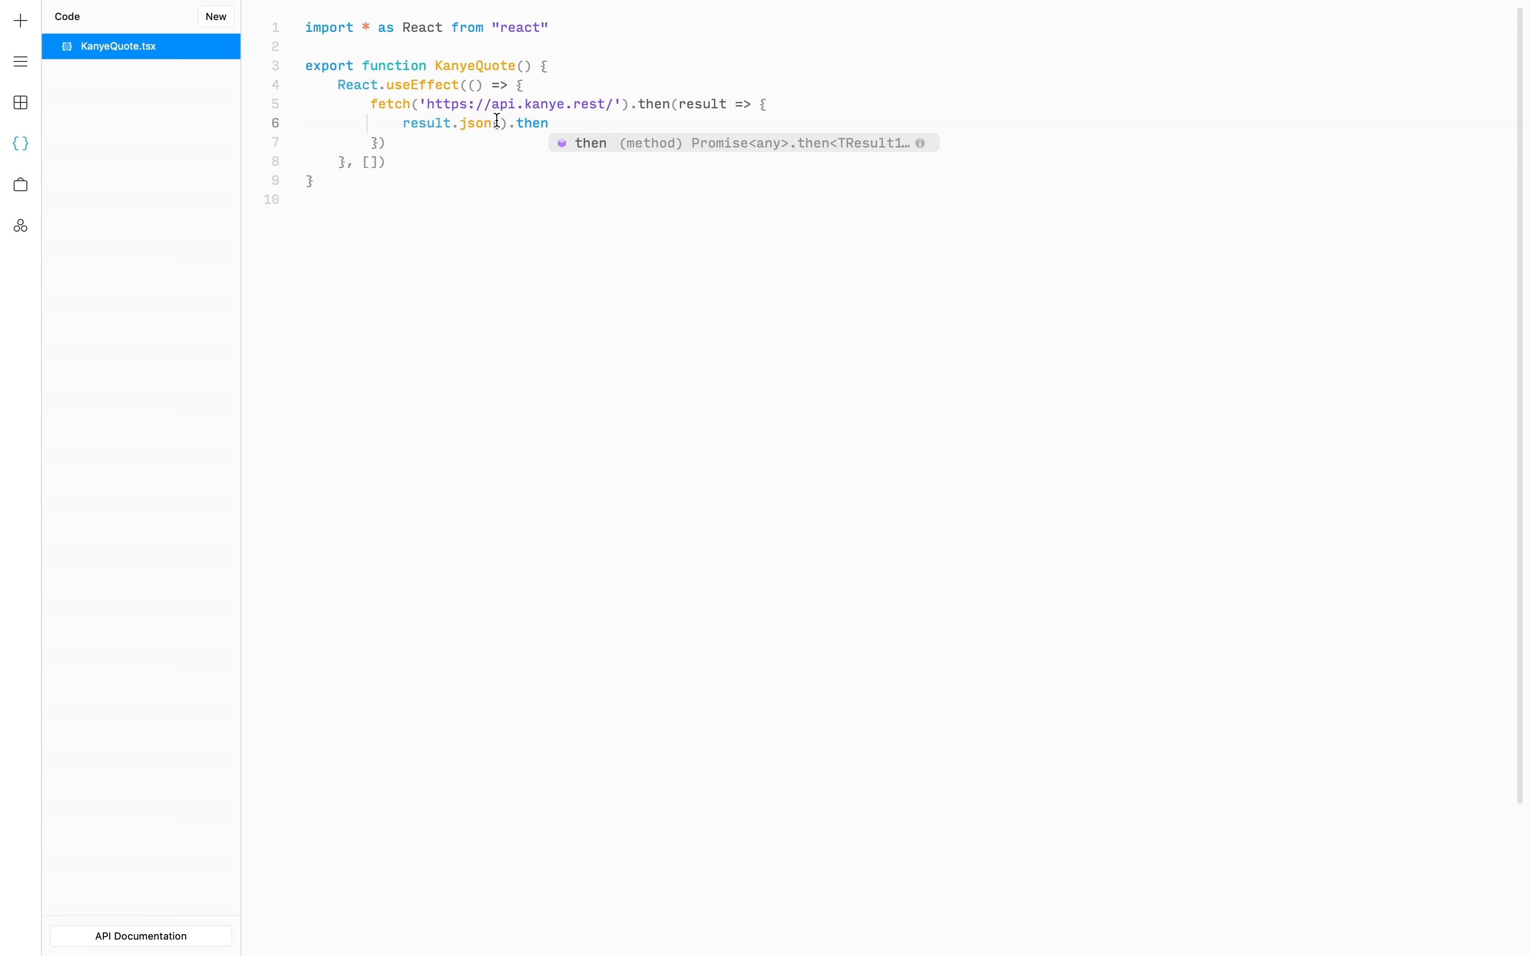
type("(json =>")
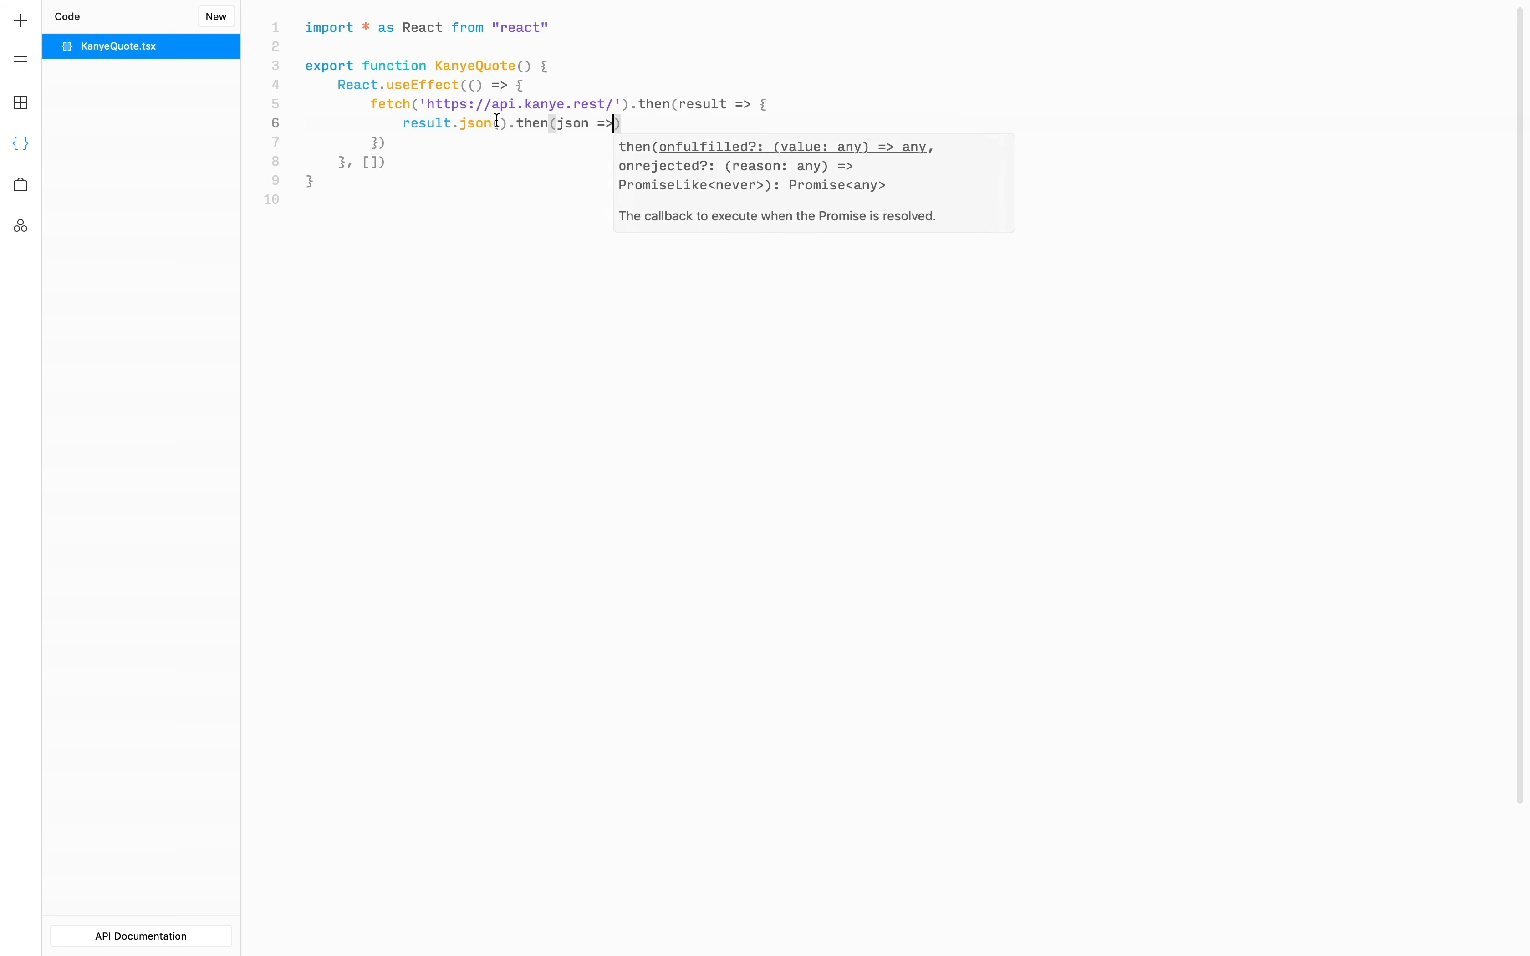
type(" {")
key("Return")
type("json")
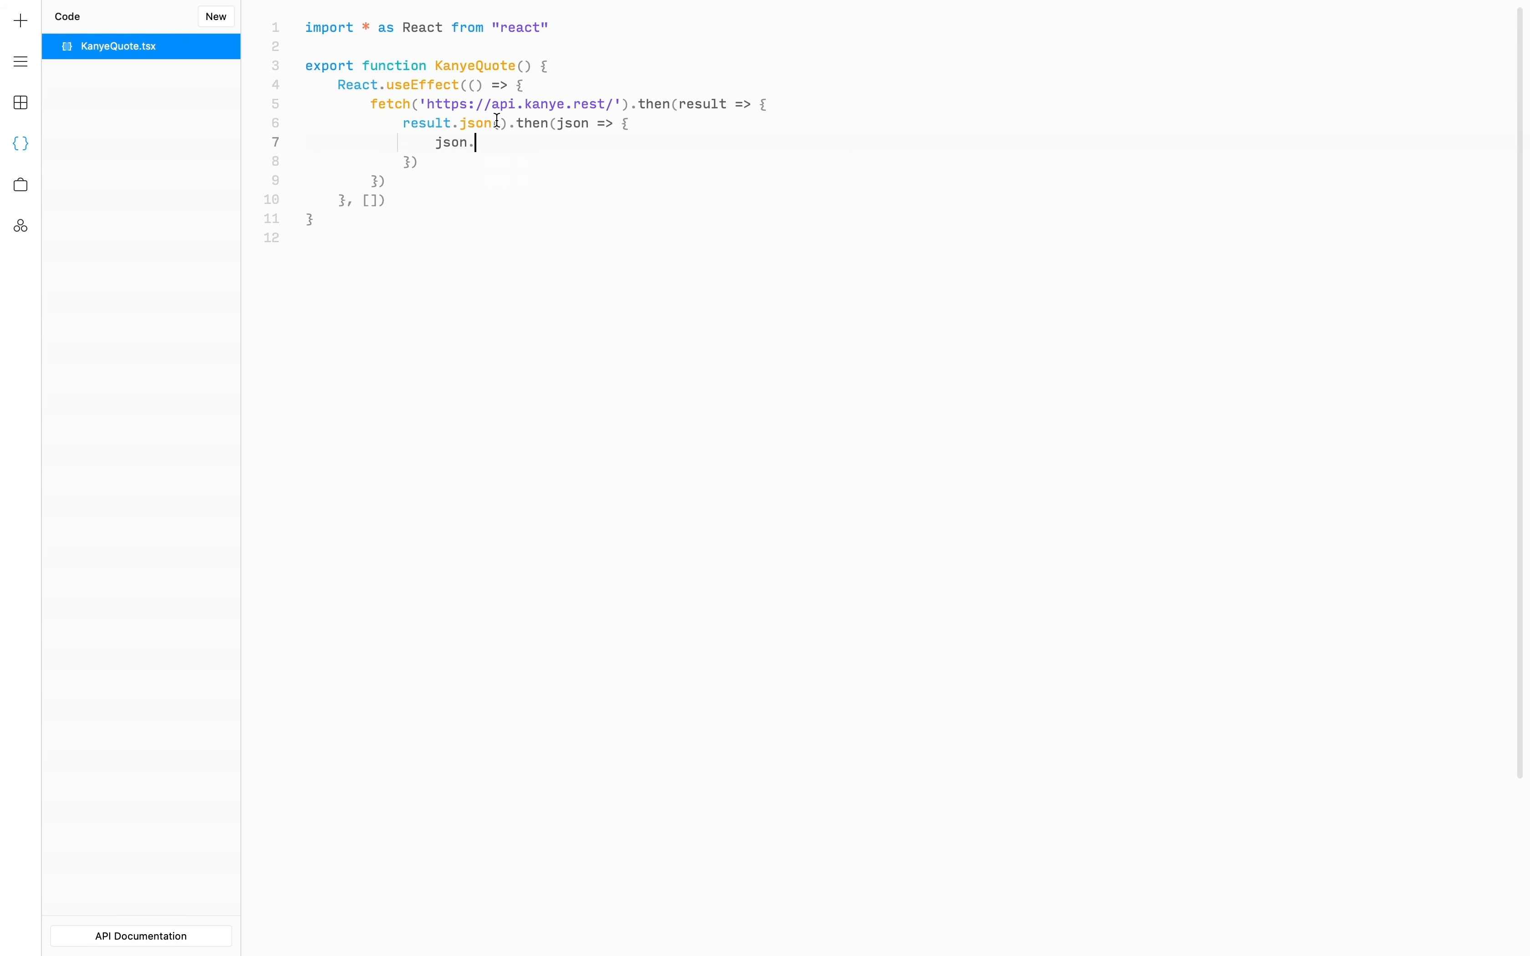
type(".quote")
left_click(628, 145)
left_click(587, 69)
key("Return")
- Declare const [quote, setQuote] = React.useState('') at the top of KanyeQuote
type("const [")
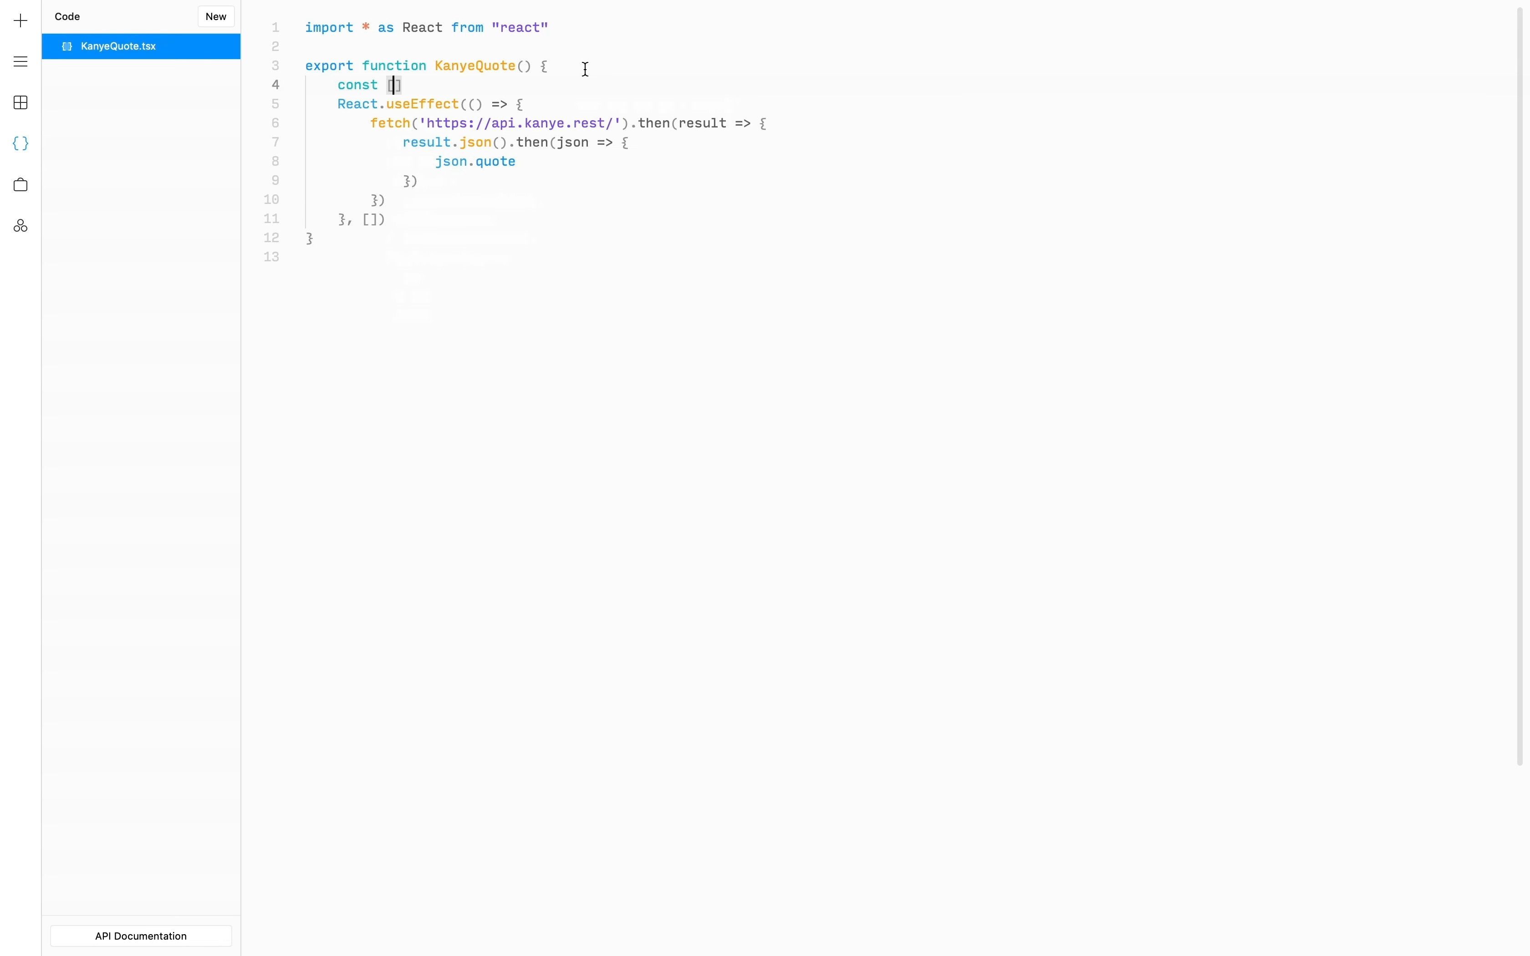
type("quotes,")
key("BackSpace")
key("BackSpace")
type(", setQuote")
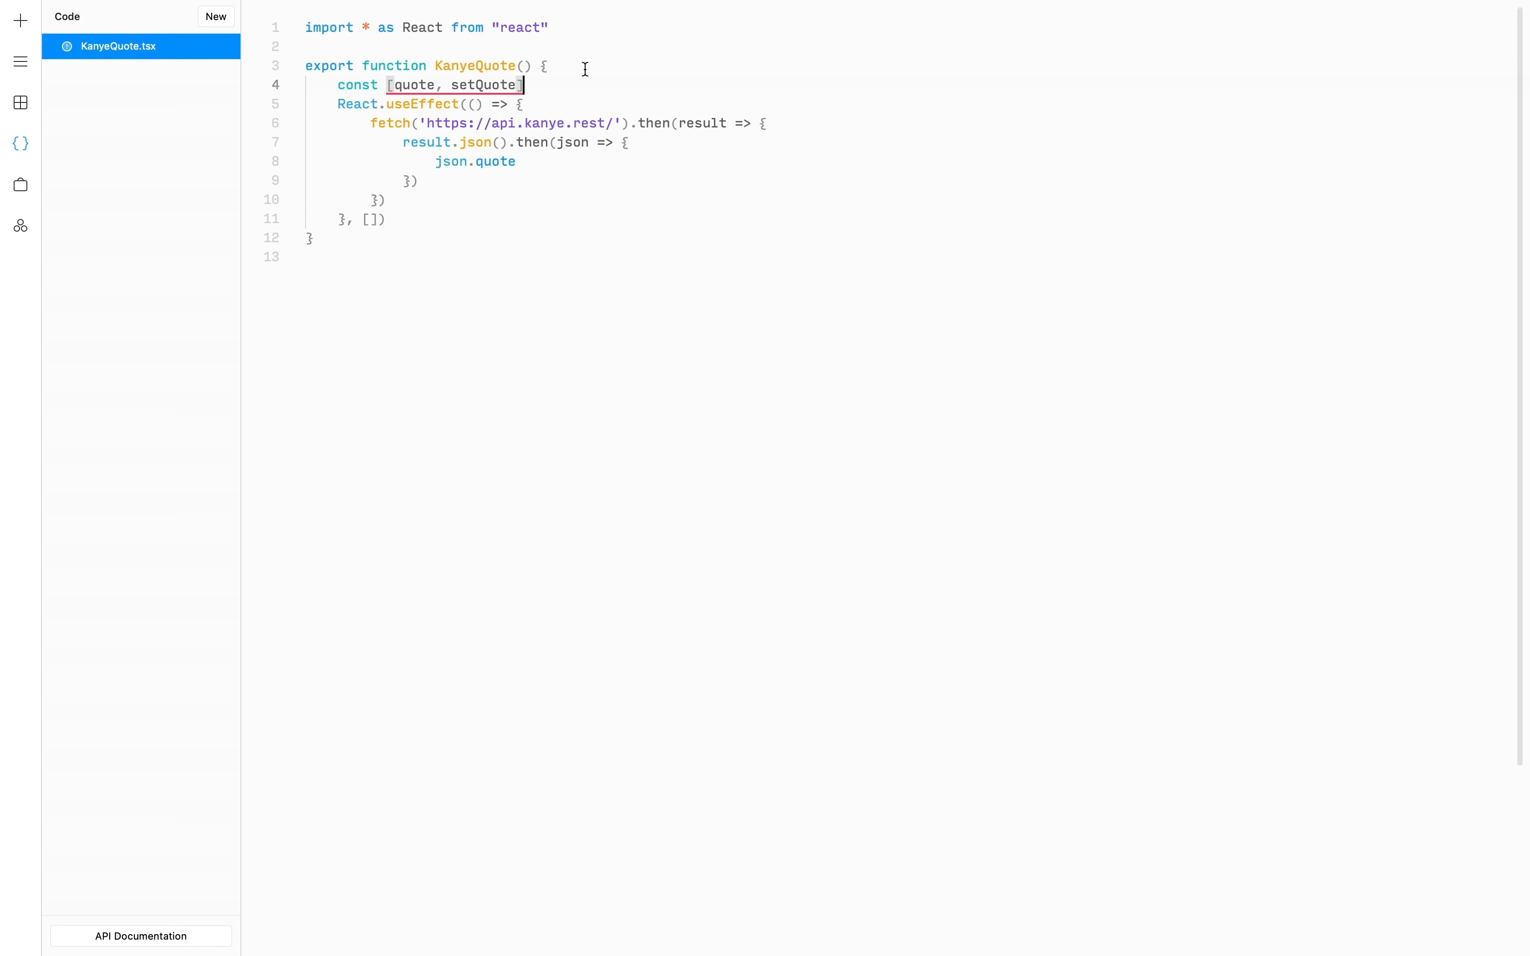
key("Right")
type("= Rea")
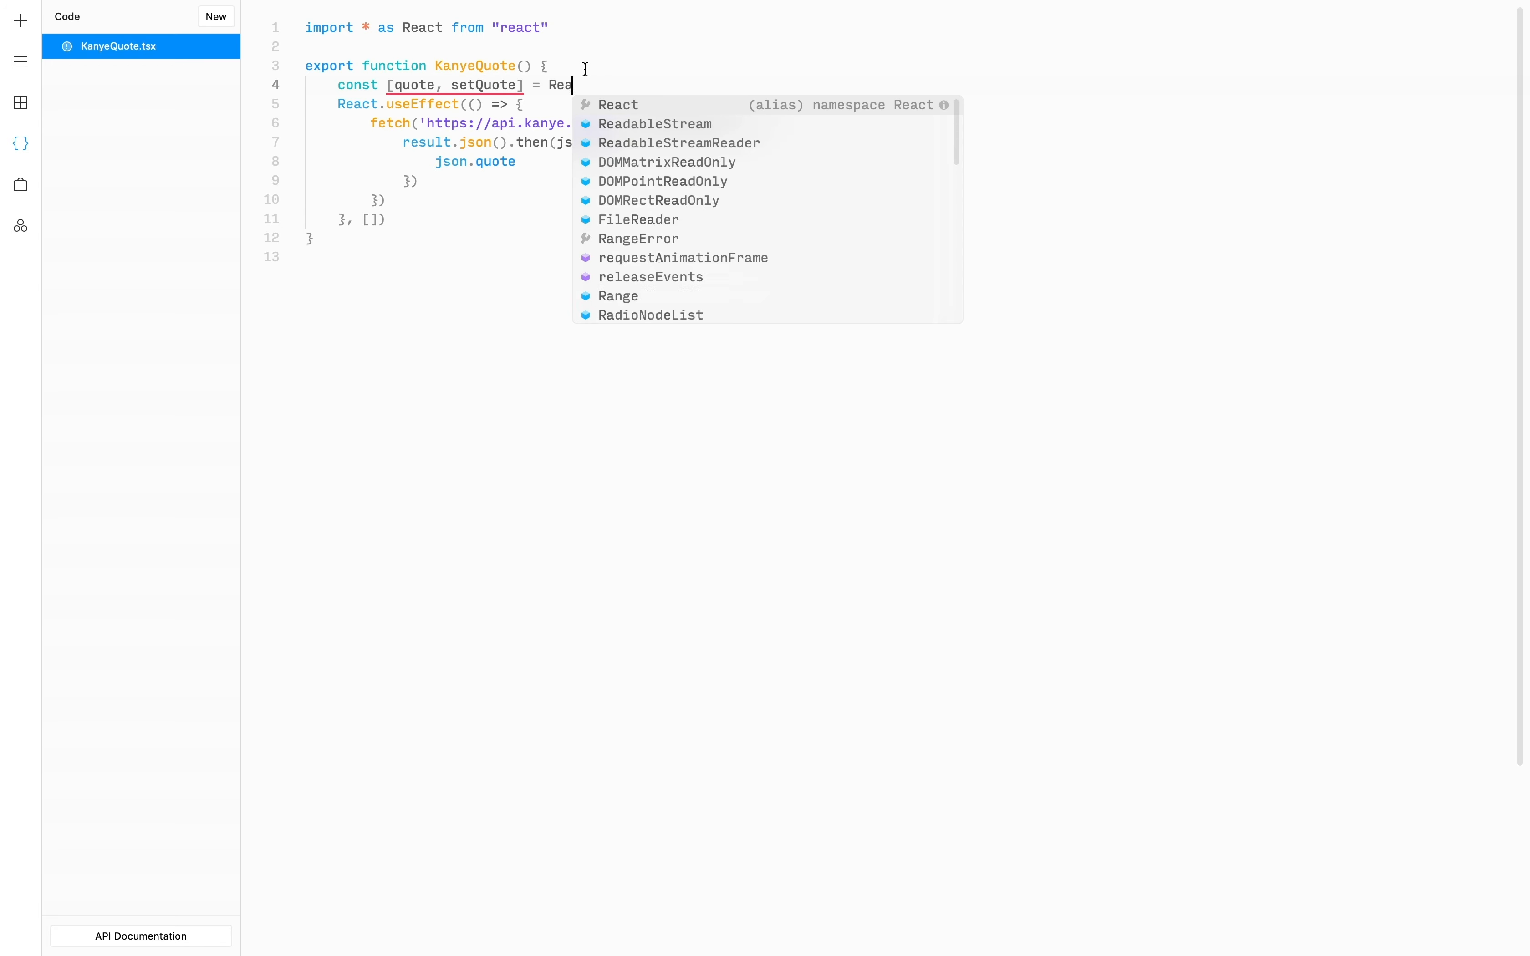
type("ct.user")
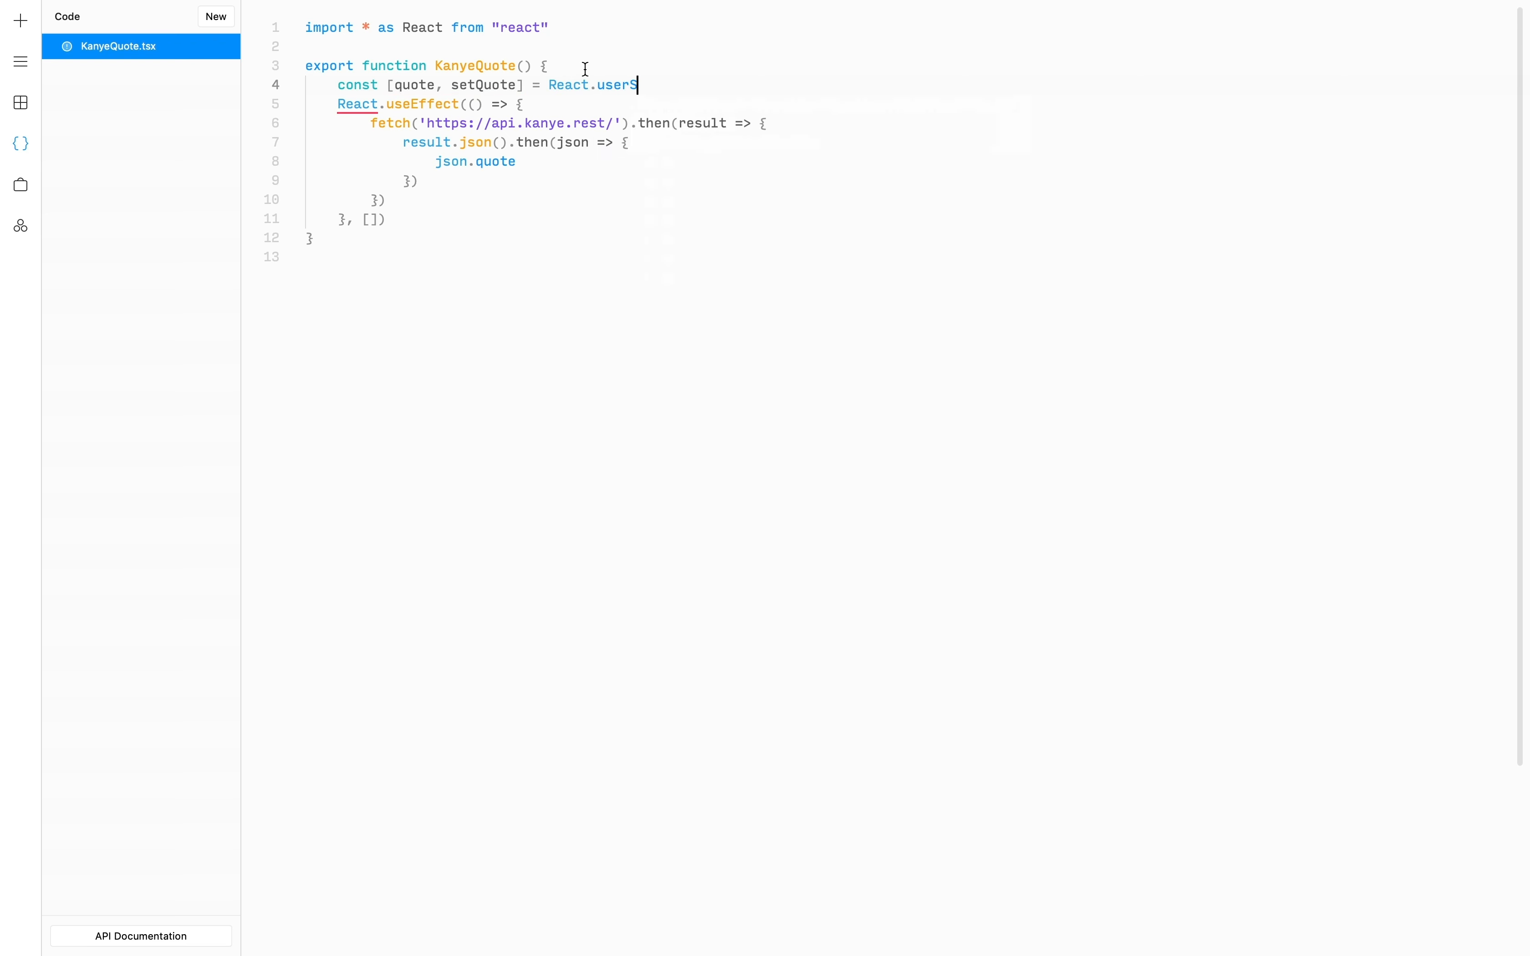
key("BackSpace")
type("State(")
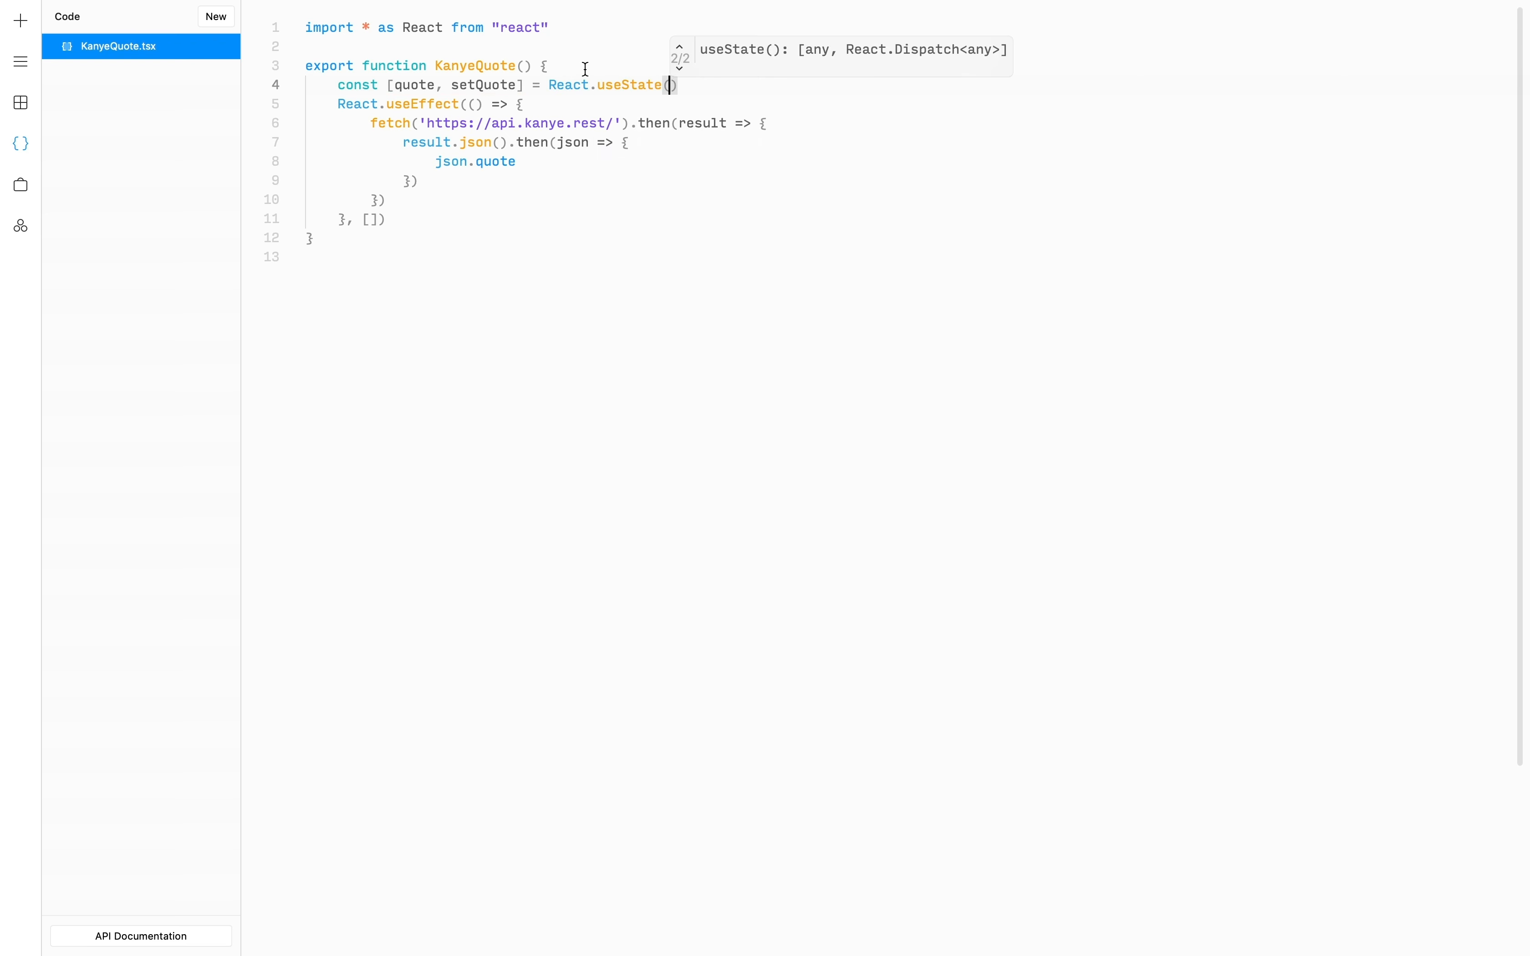
type("'")
- Move json.quote into a setQuote(json.quote) call inside the json callback
key("Down")
key("Down")
key("Down")
key("Down")
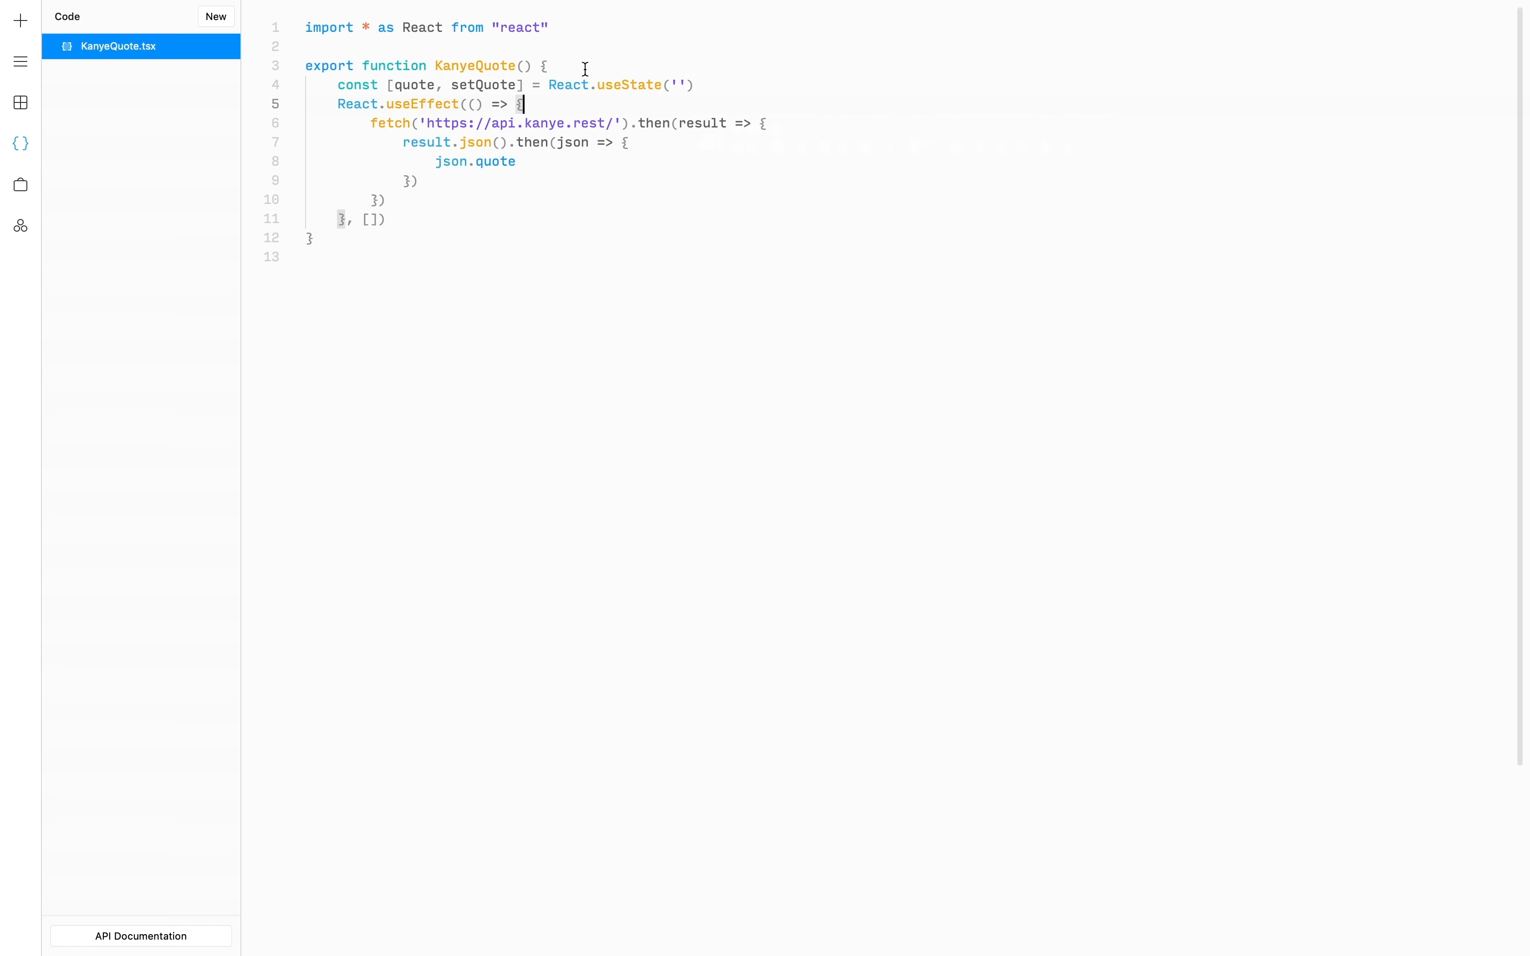
key("Up")
key("Return")
type("setQ")
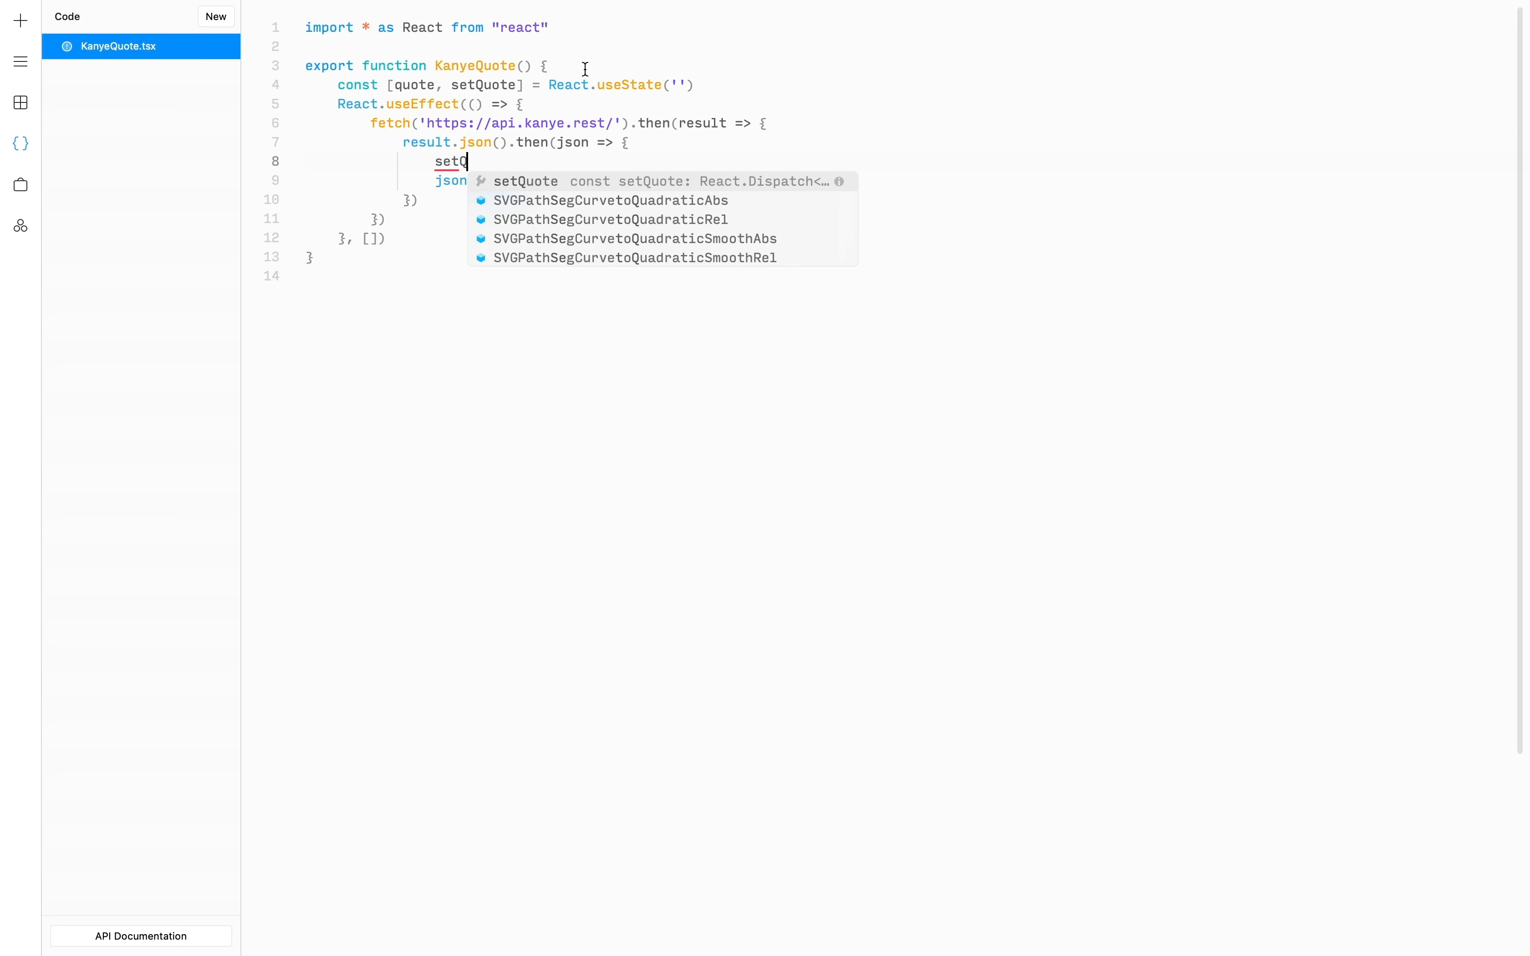
type("uote(")
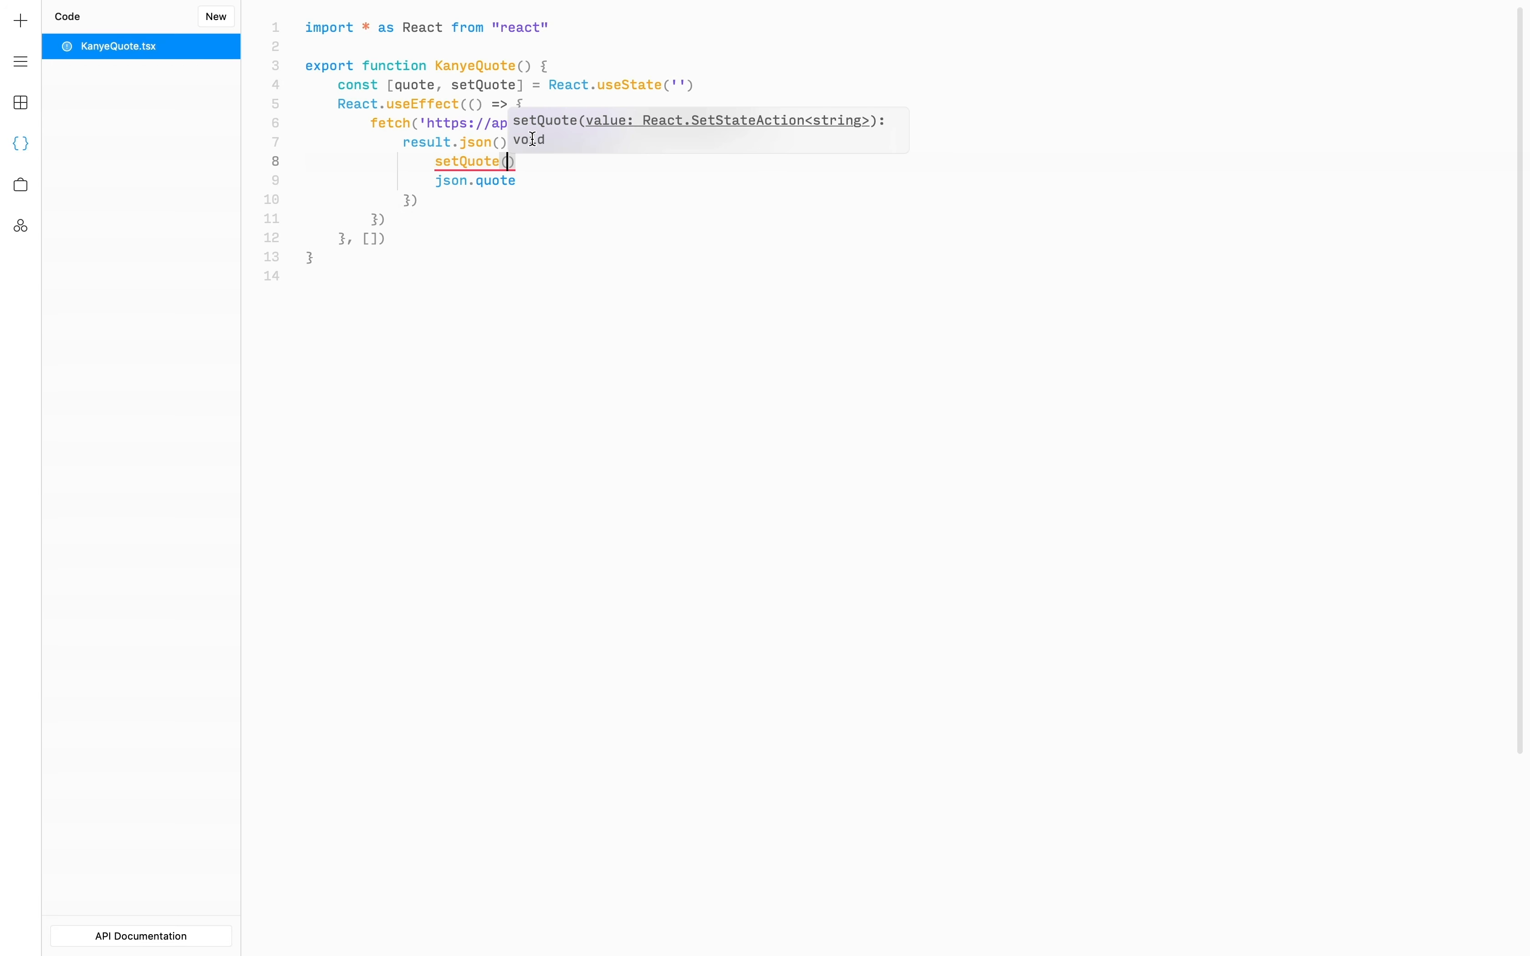
left_click_drag(519, 182, 434, 181)
key("super+x")
left_click(509, 166)
key("super+v")
left_click(453, 183)
key("super+x")
left_click(422, 219)
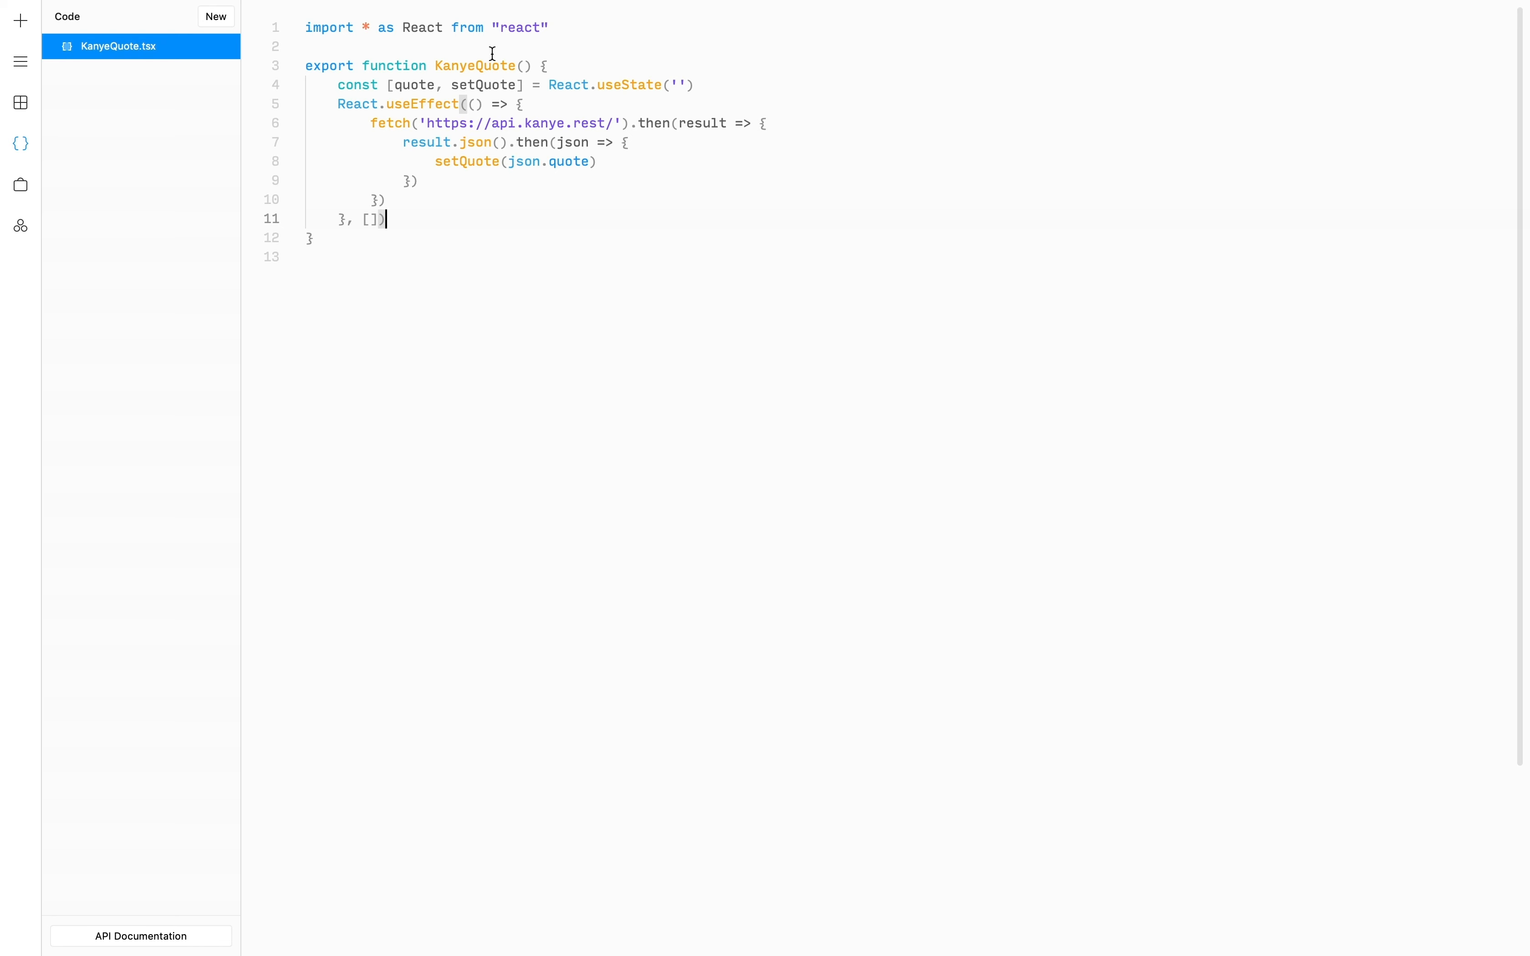
- Insert import { Quote } from "./canvas" below the React import in KanyeQuote.tsx
left_click(560, 31)
key("Return")
type("im")
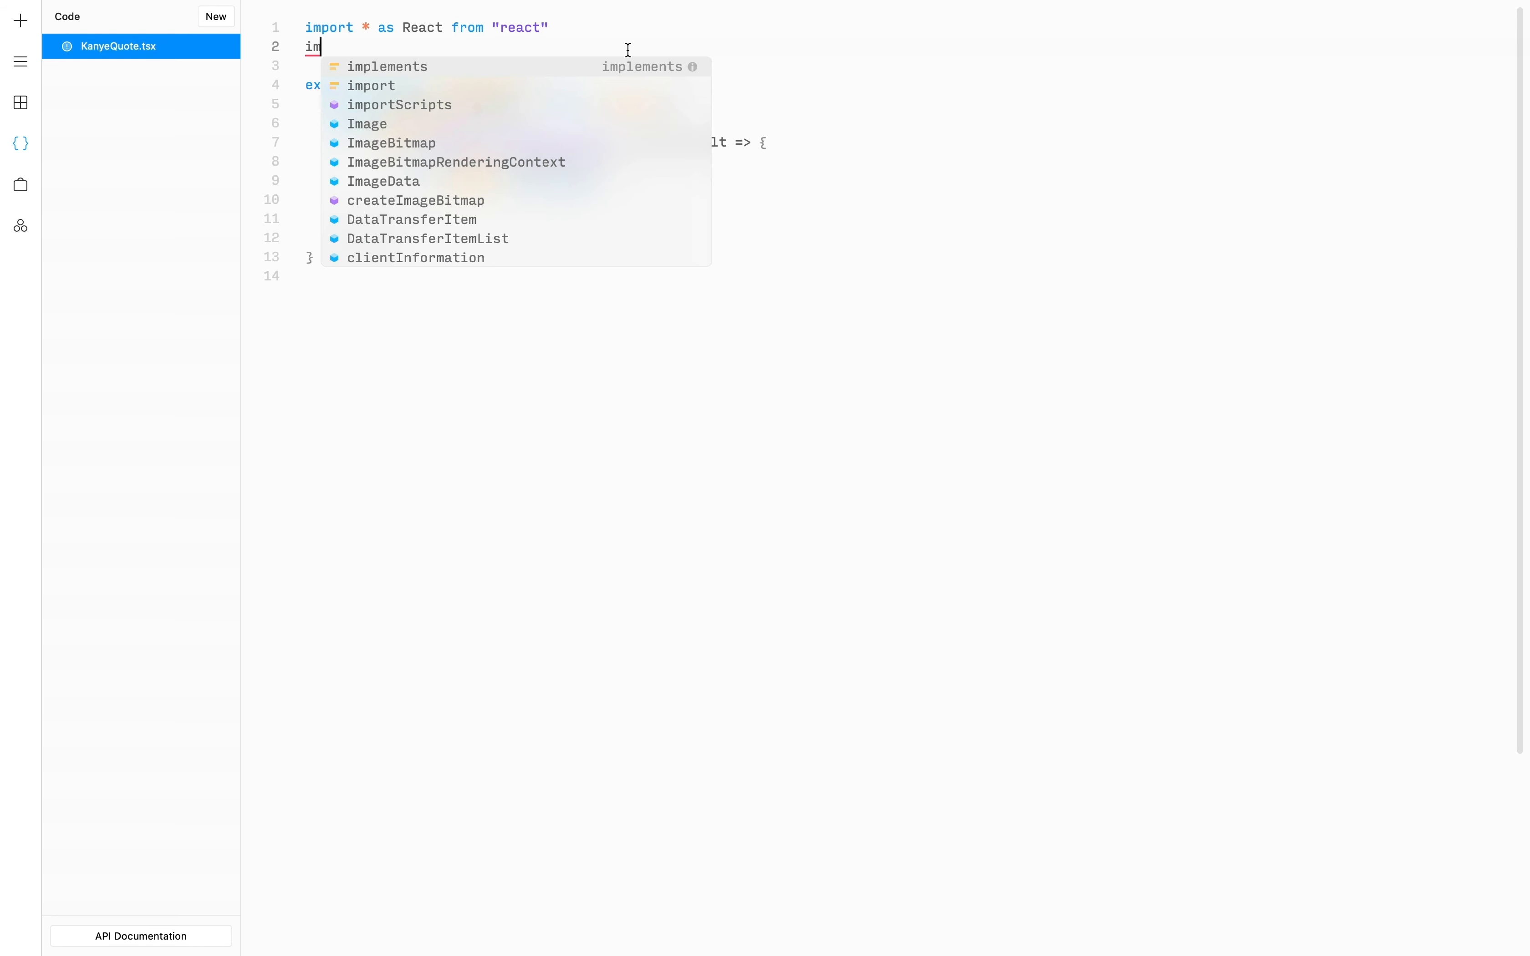
type("port {} from \"./ca")
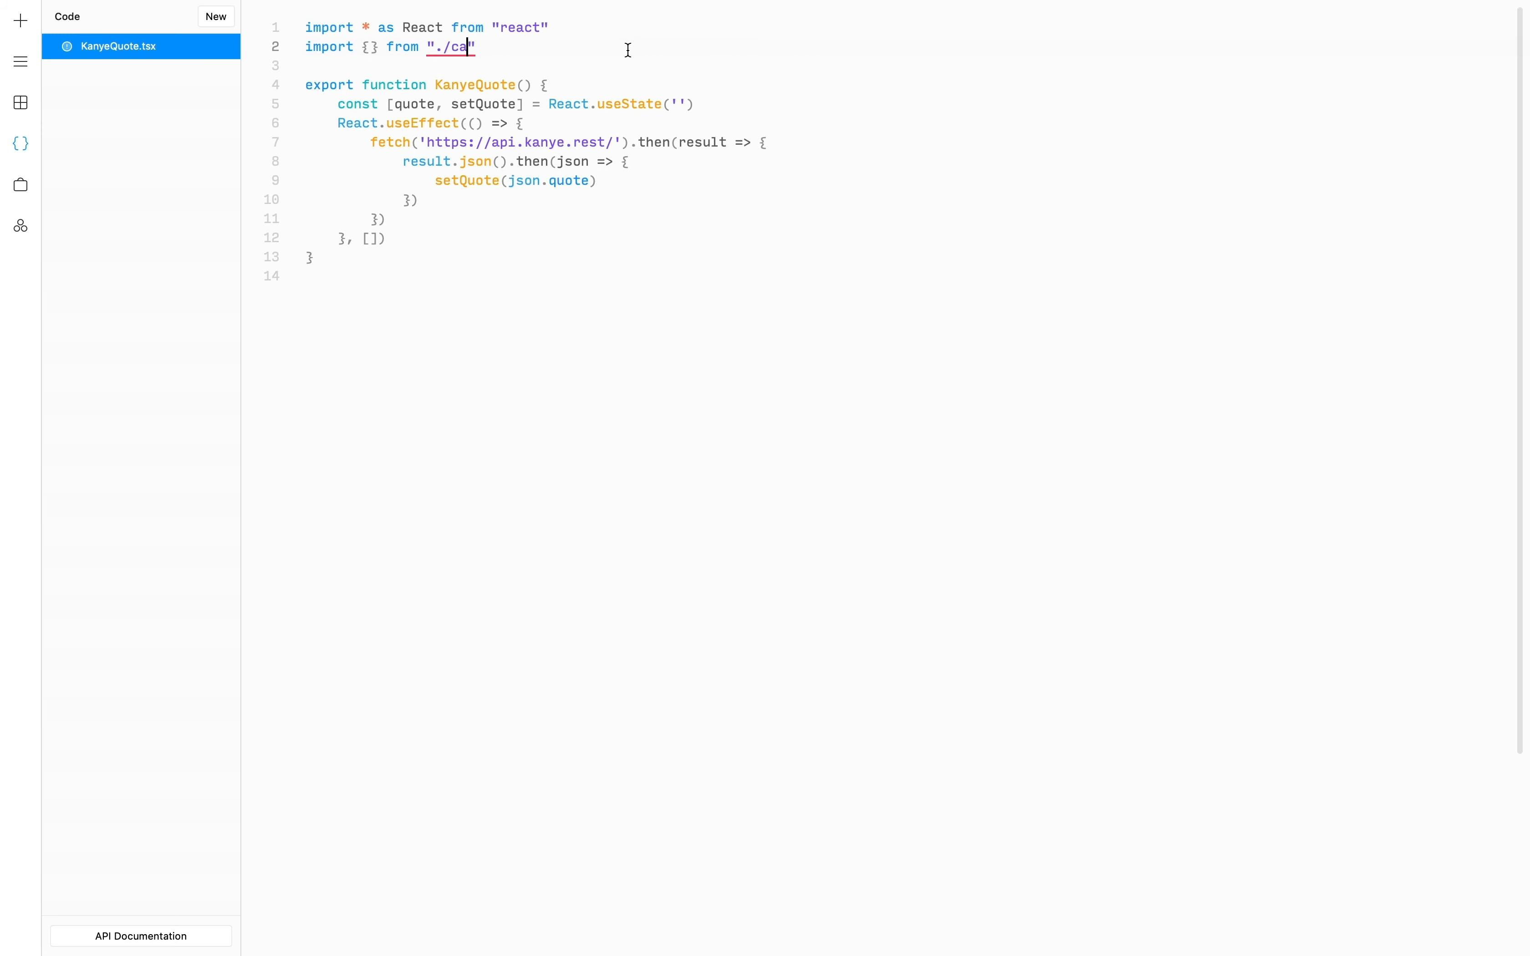
type("nvas")
left_click(366, 49)
type("Quote")
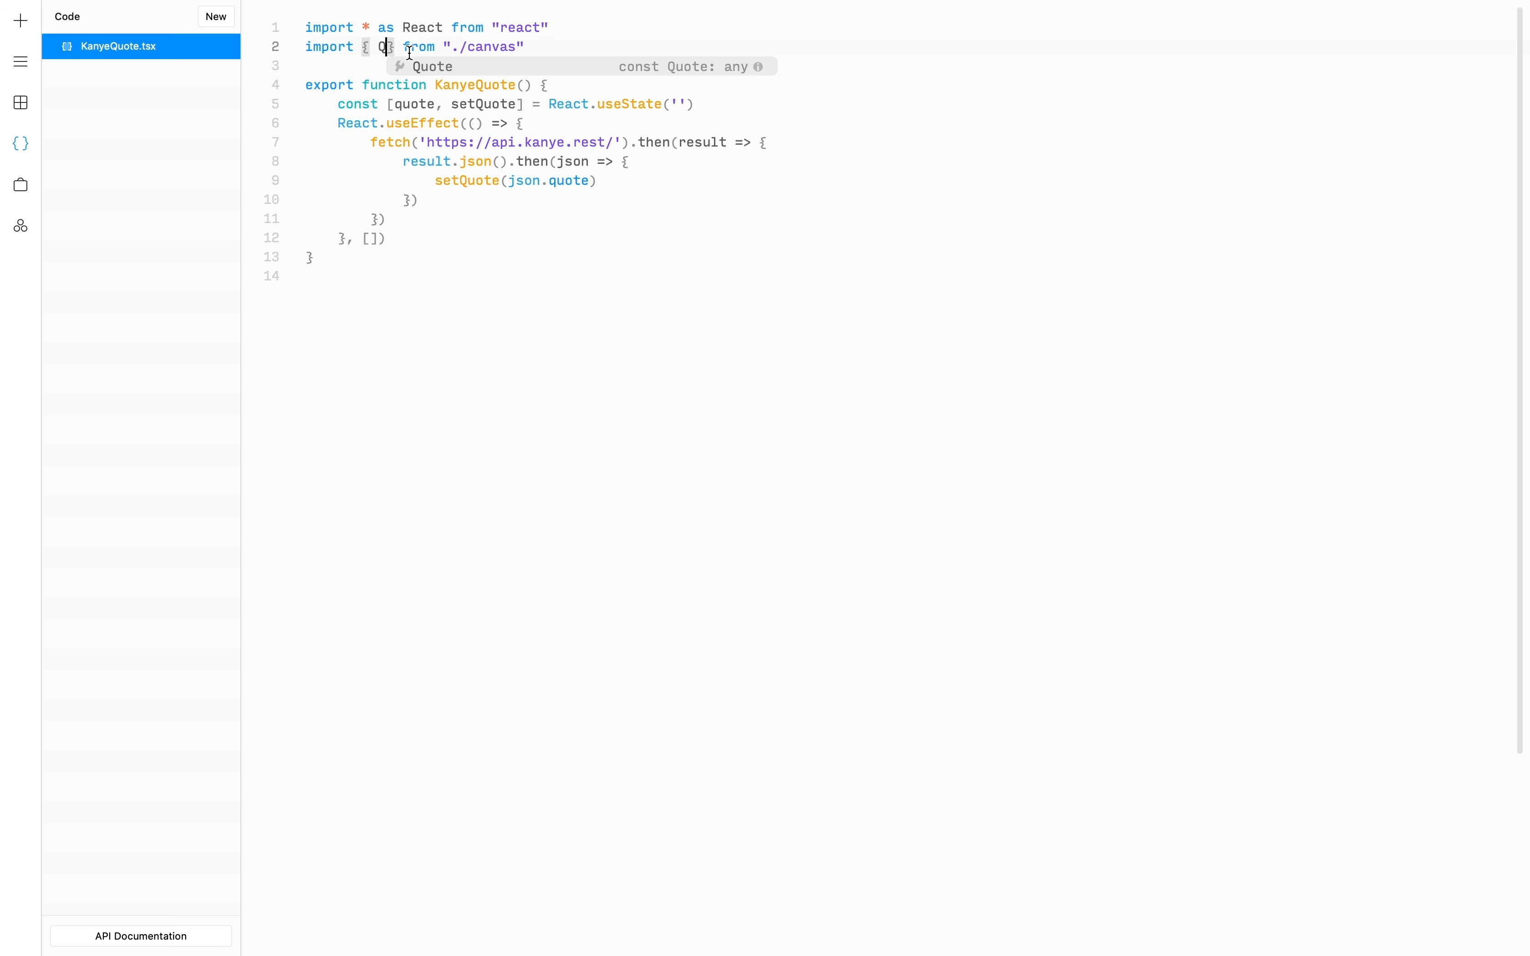
key("Down")
key("Down")
key("Down")
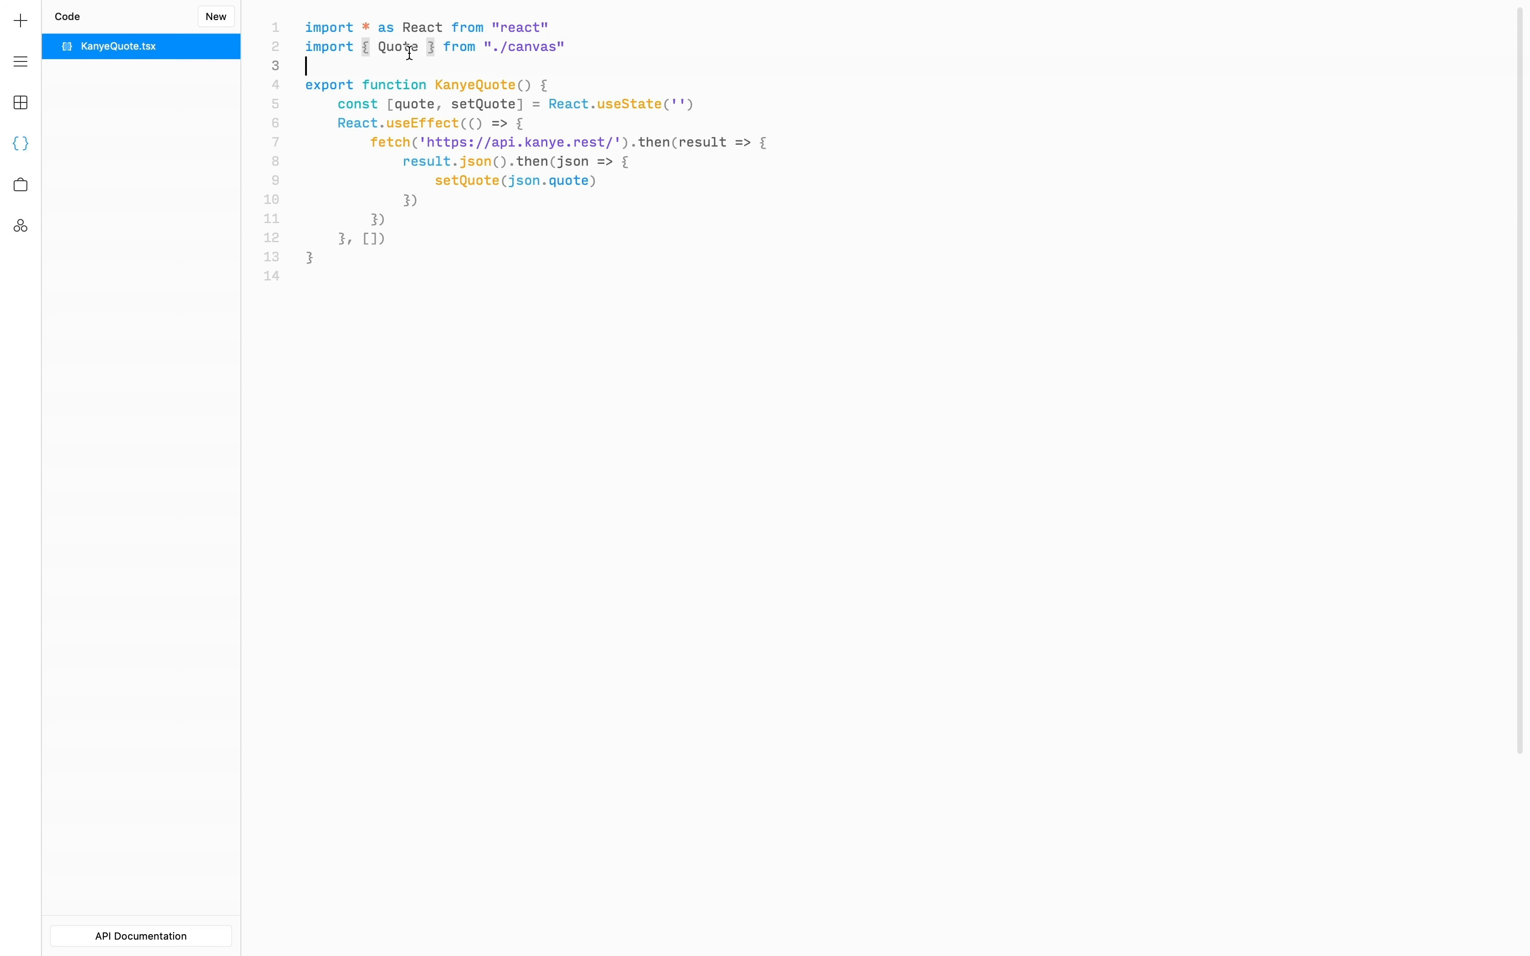
key("Down")
key("Down")
key("Down")
key("Down")
key("Down")
key("Down")
key("Down")
- Return <Quote text={`"${quote}"`} /> so the fetched quote shows in quotation marks
key("Return")
key("Return")
type("retu")
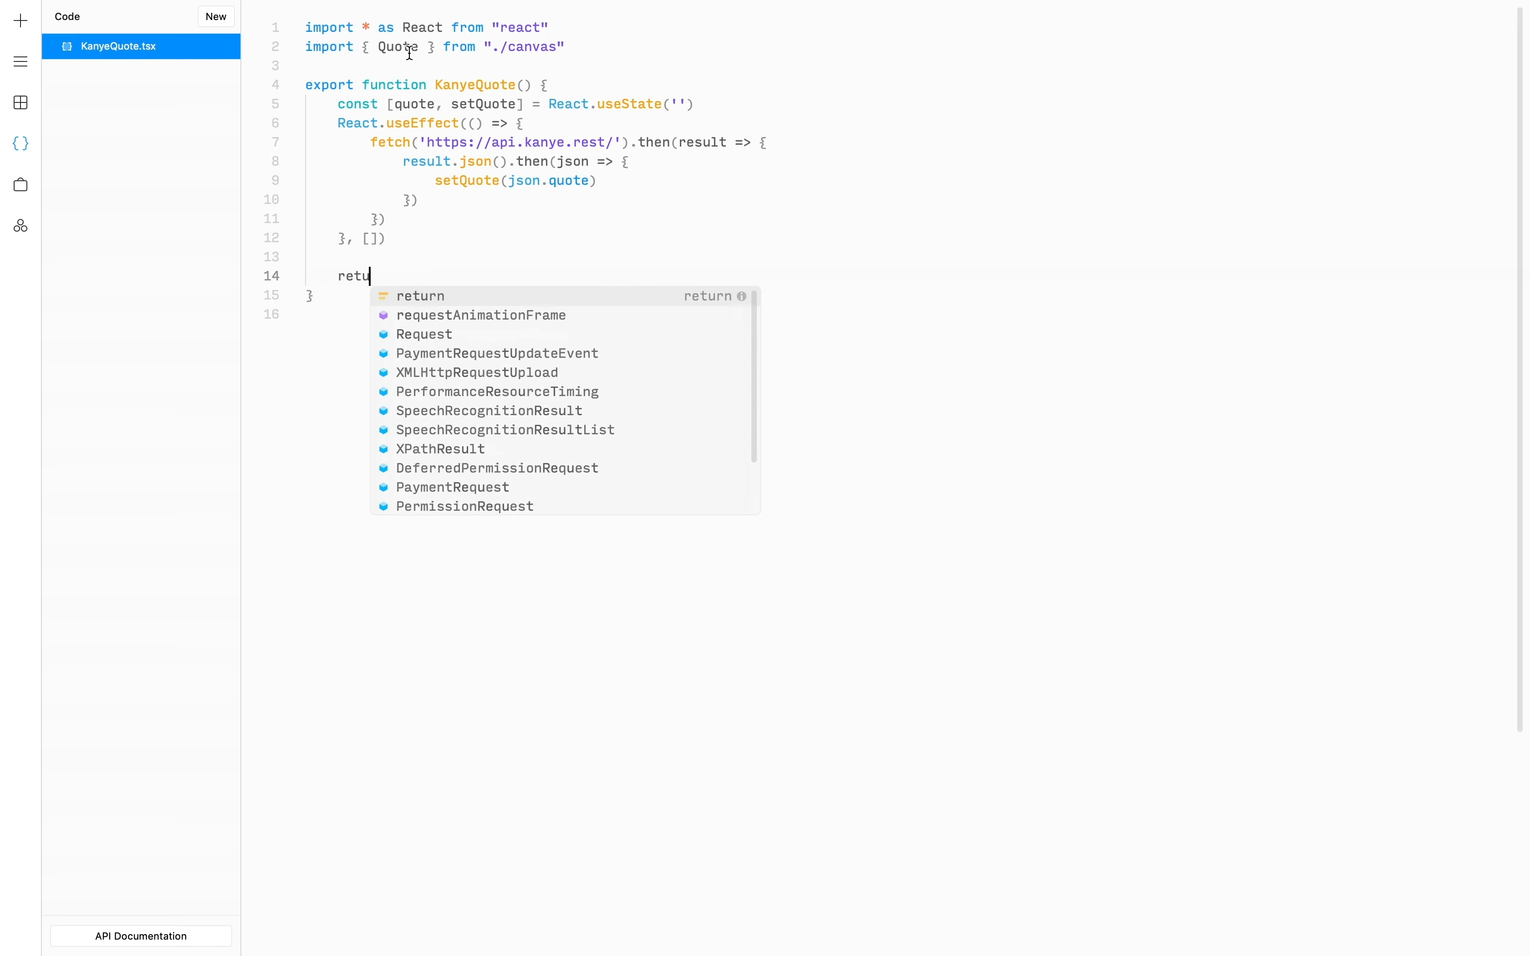
type("rn <Quote /")
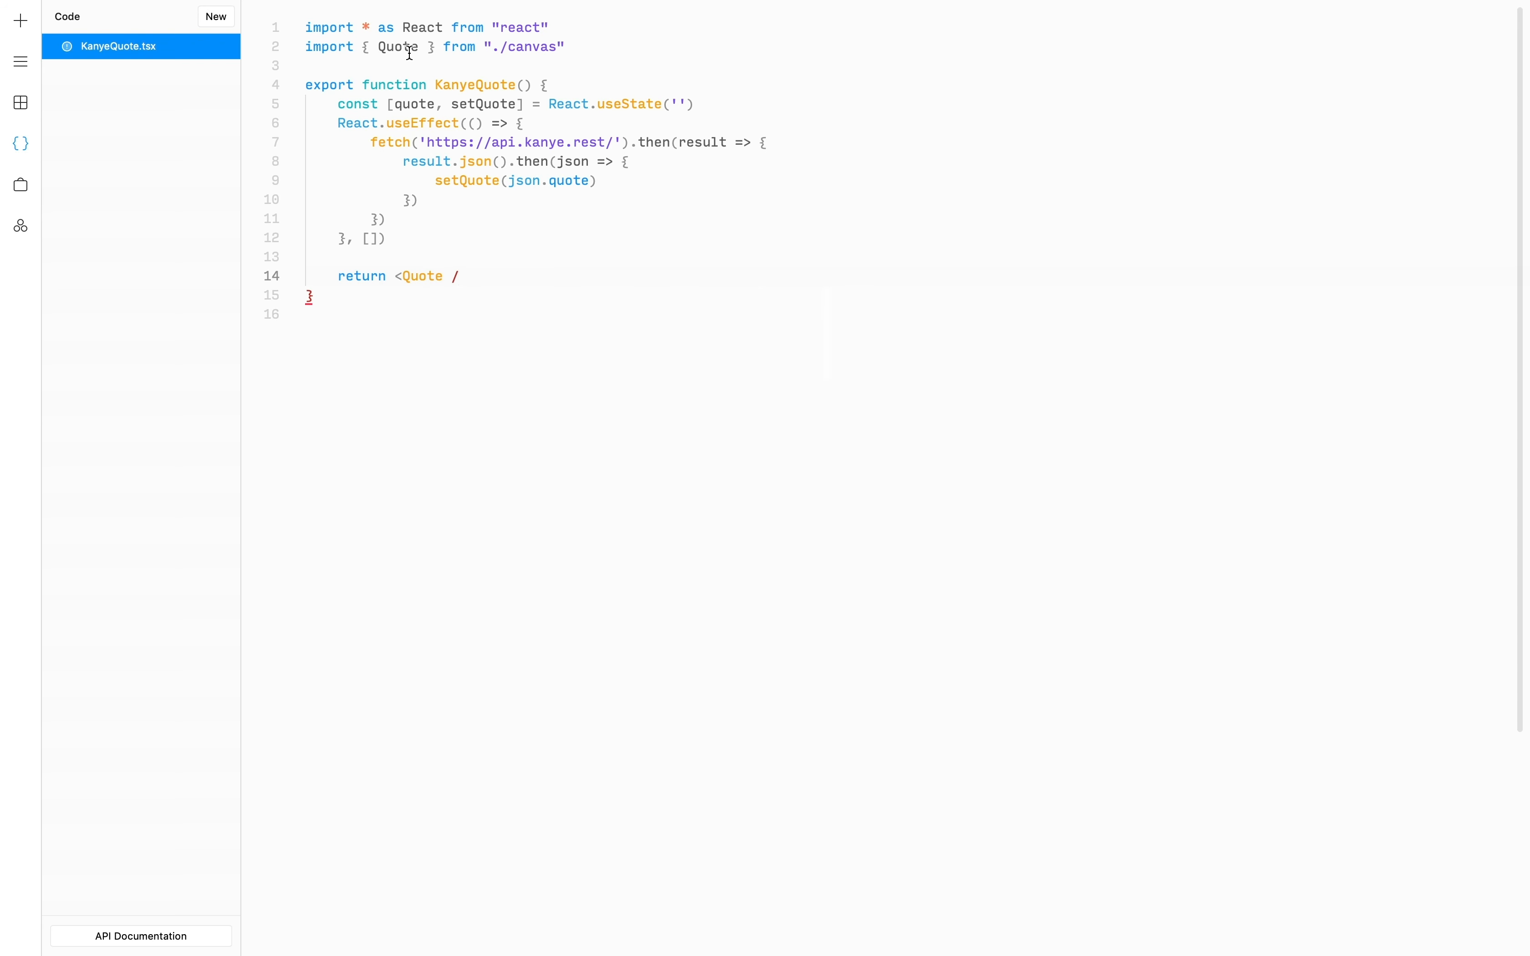
key("BackSpace")
type("/")
key("Left")
key("Left")
type("te")
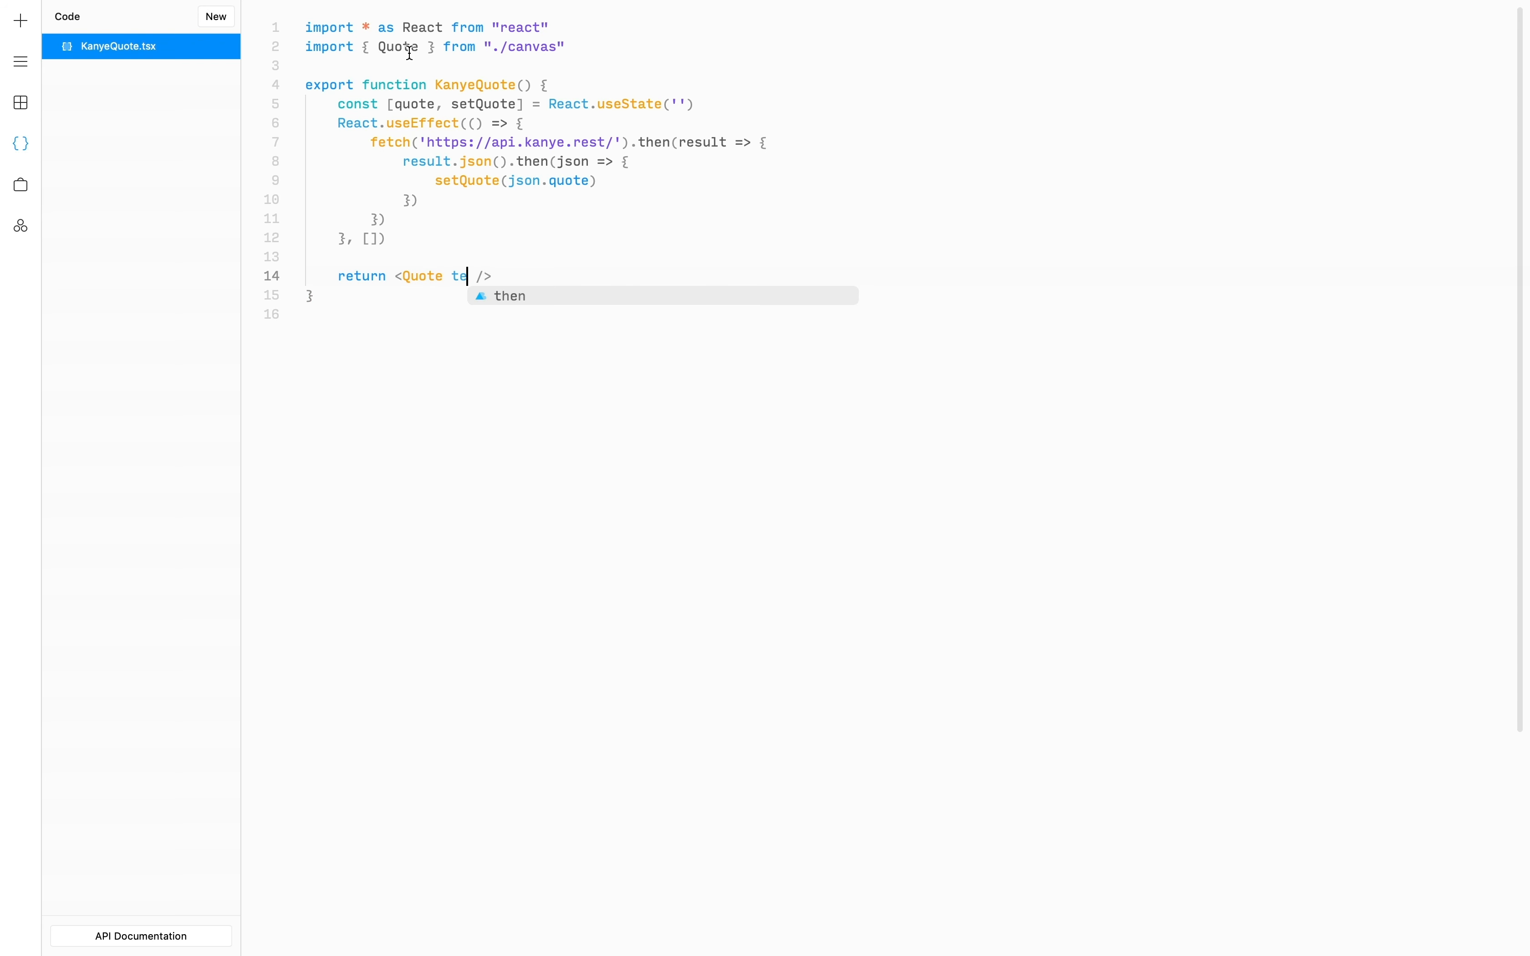
type("xt={")
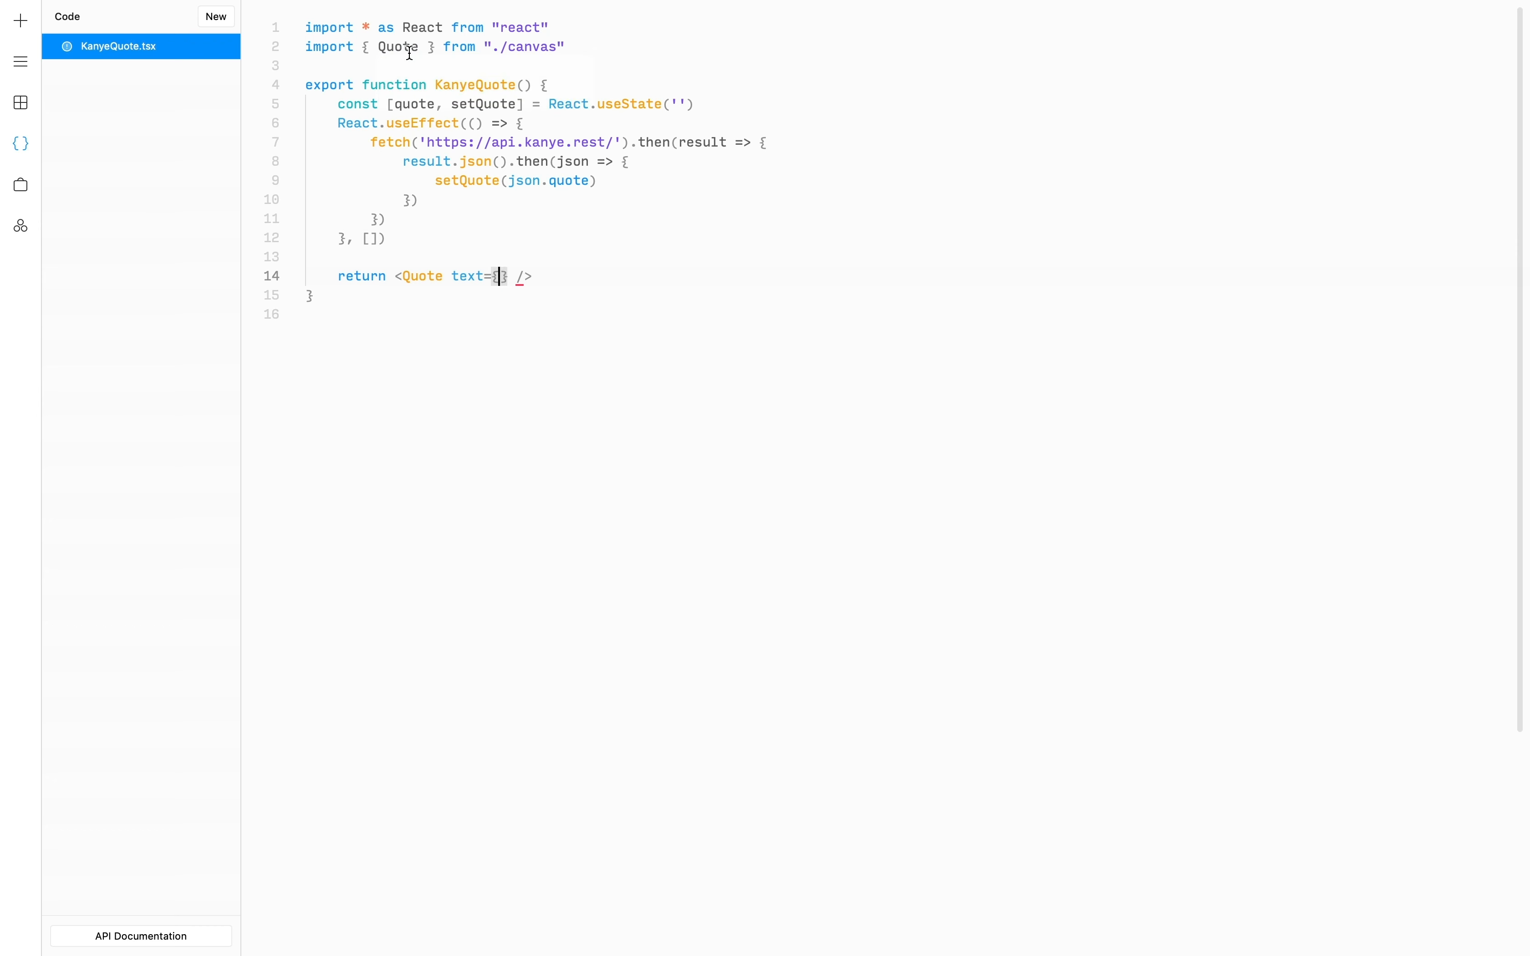
type("`${")
type("quote")
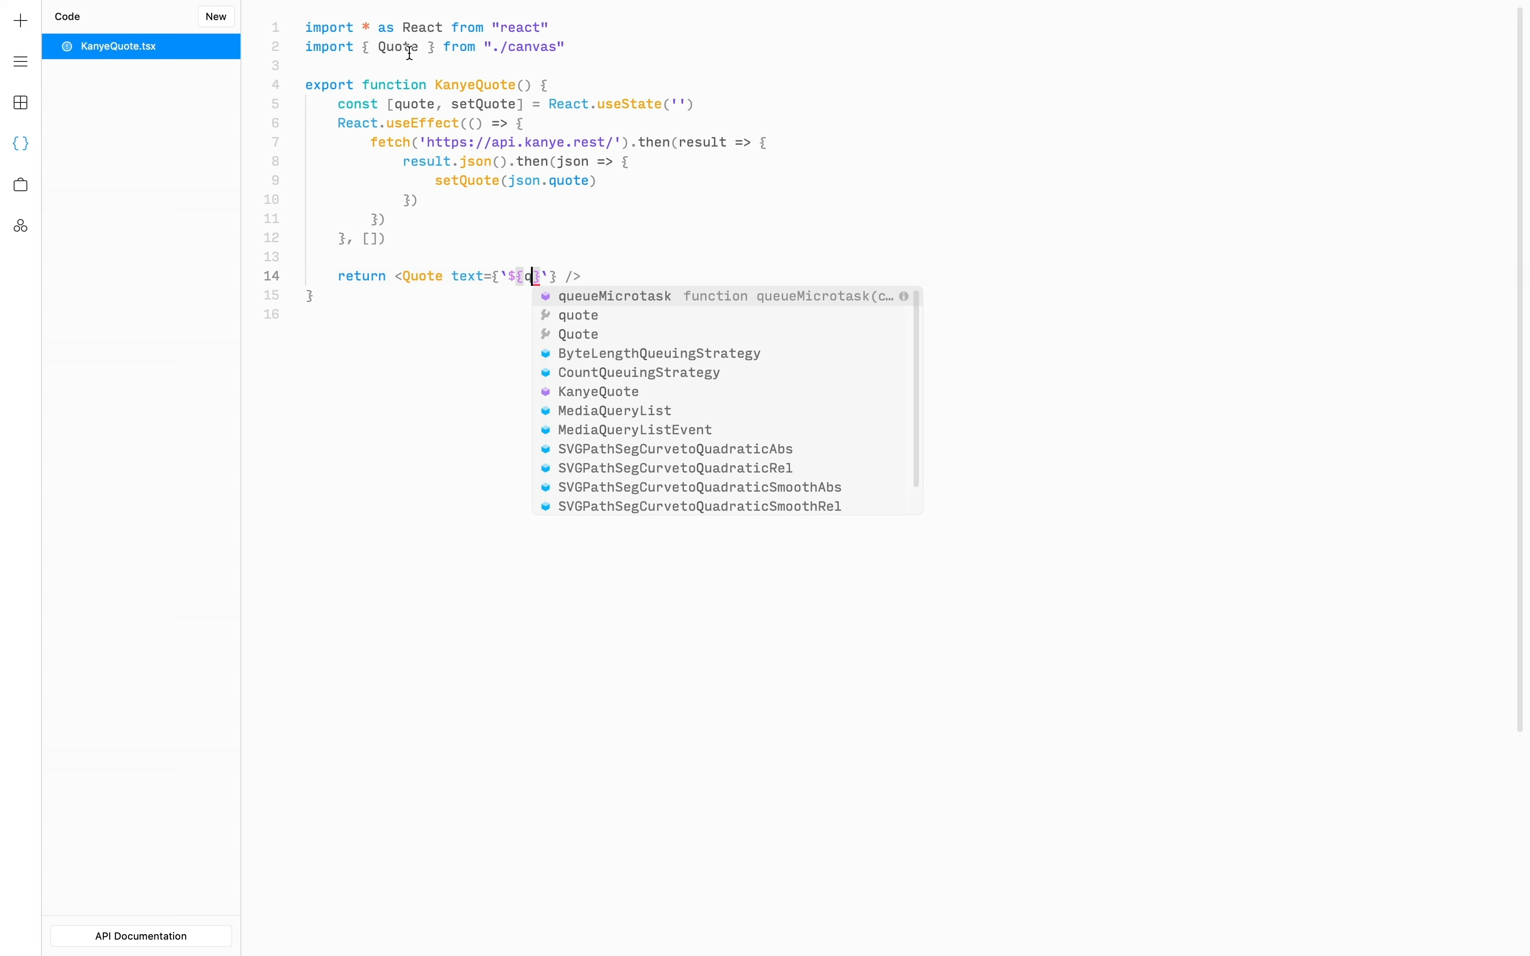
key("Left")
key("Left")
key("Left")
key("Left")
key("Left")
key("Left")
key("Left")
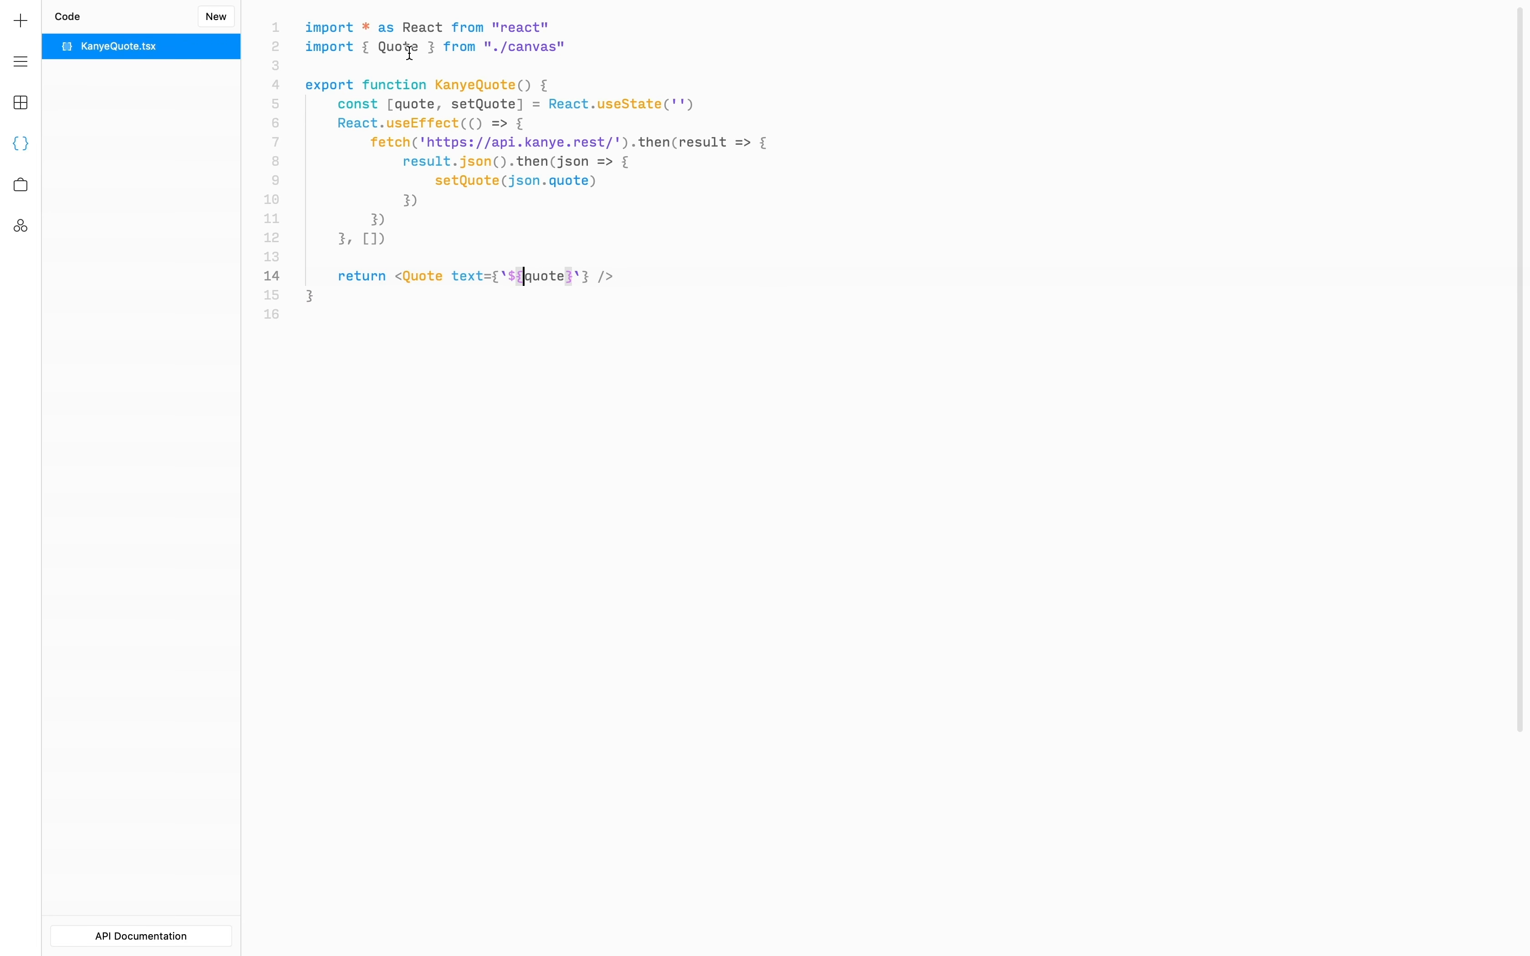
type("\"")
key("Right")
key("Right")
key("Right")
key("Right")
key("Right")
key("Right")
key("Right")
key("Right")
type("\"")
key("BackSpace")
key("Left")
key("Right")
key("Right")
mouse_move(409, 53)
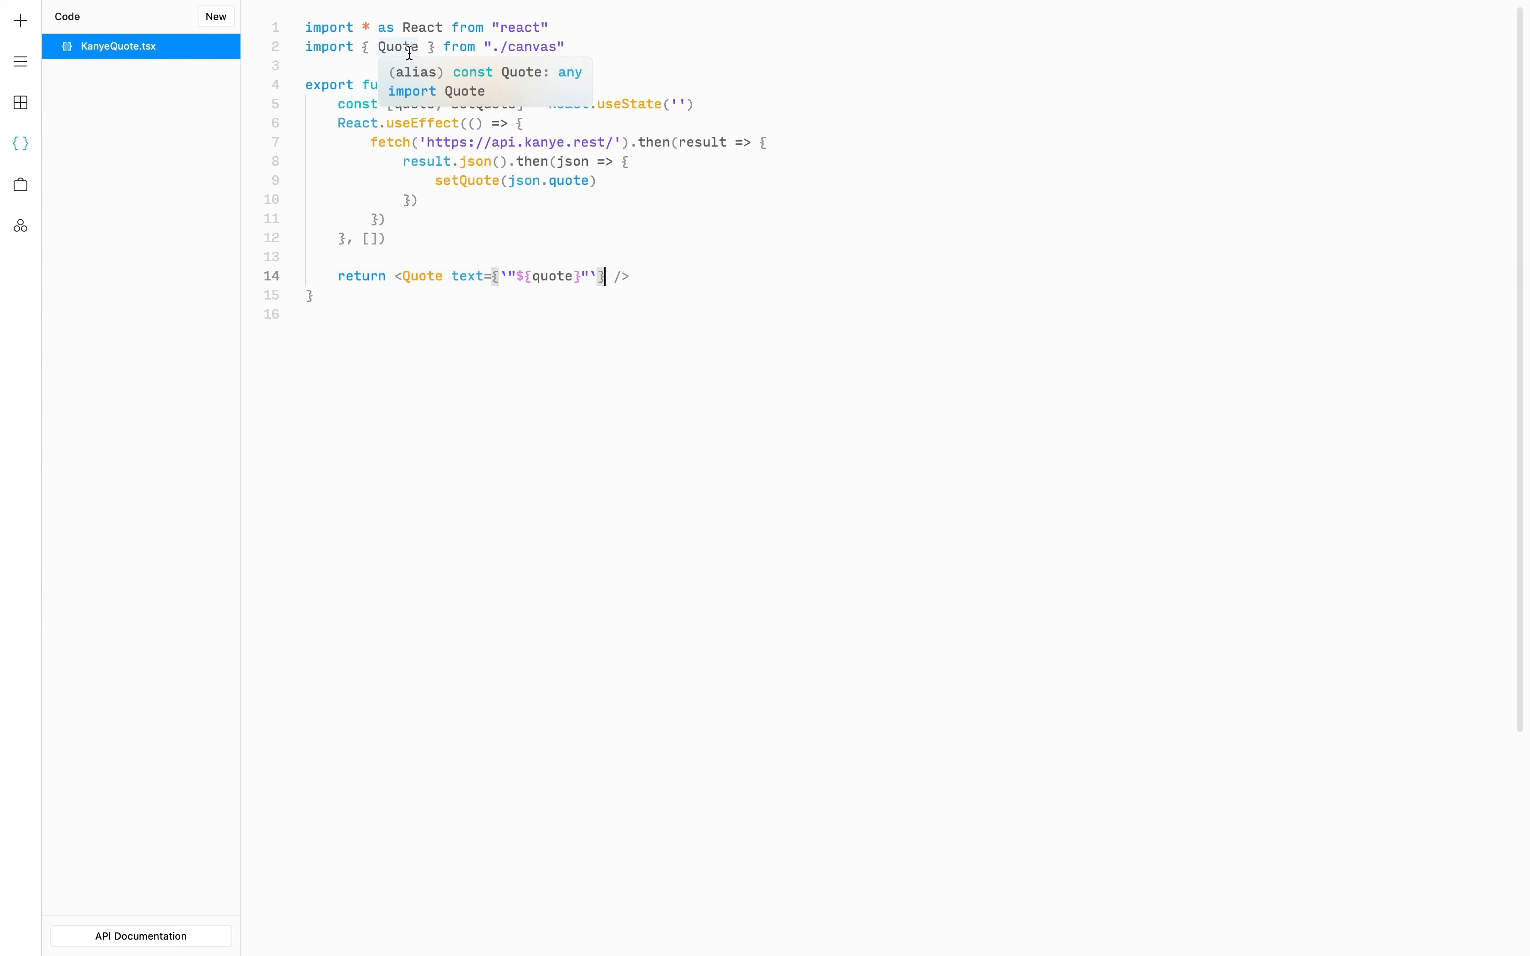
key("Right")
- Give the Quote tag author="- Kanye West" and save the file
type("author")
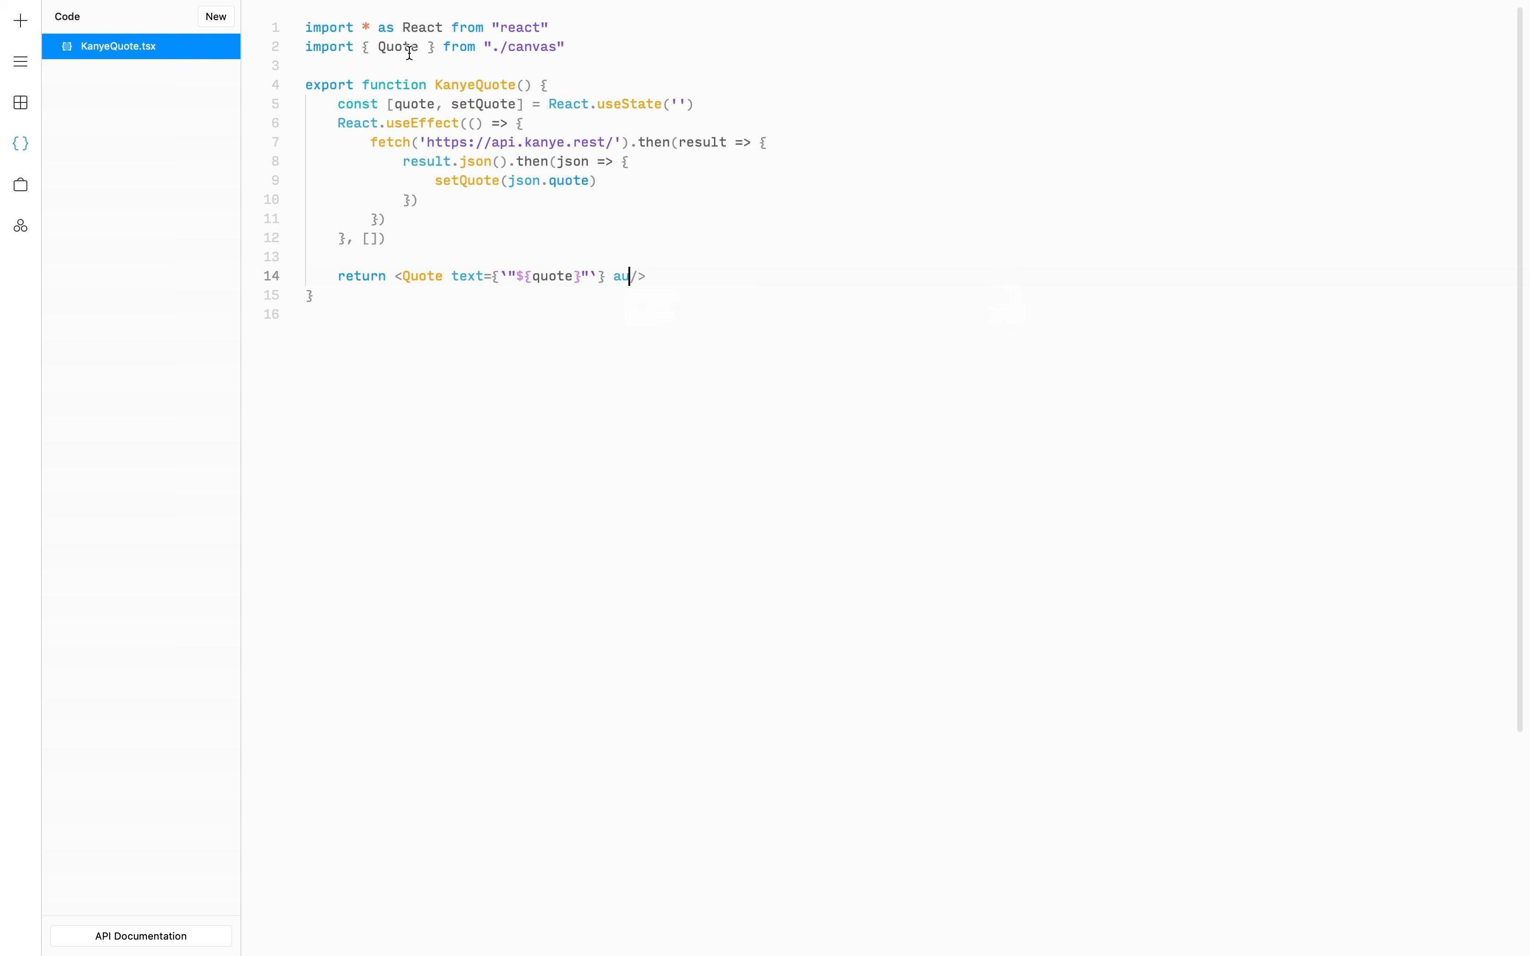
type("=\"")
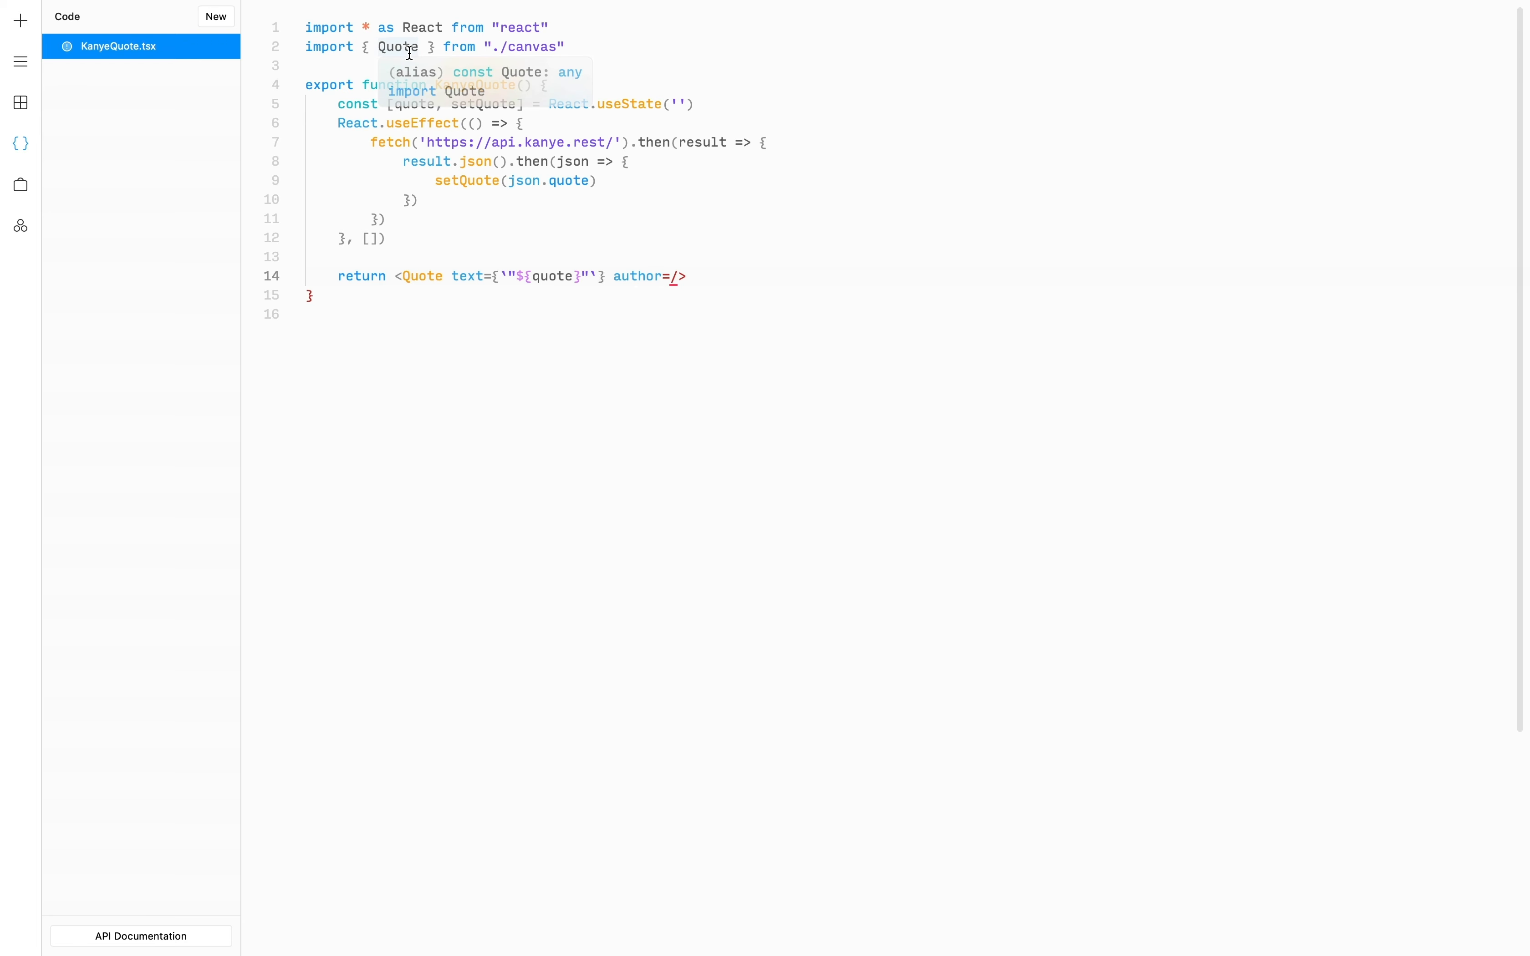
type("\"")
key("Left")
key("Left")
type("-")
type(" Kany")
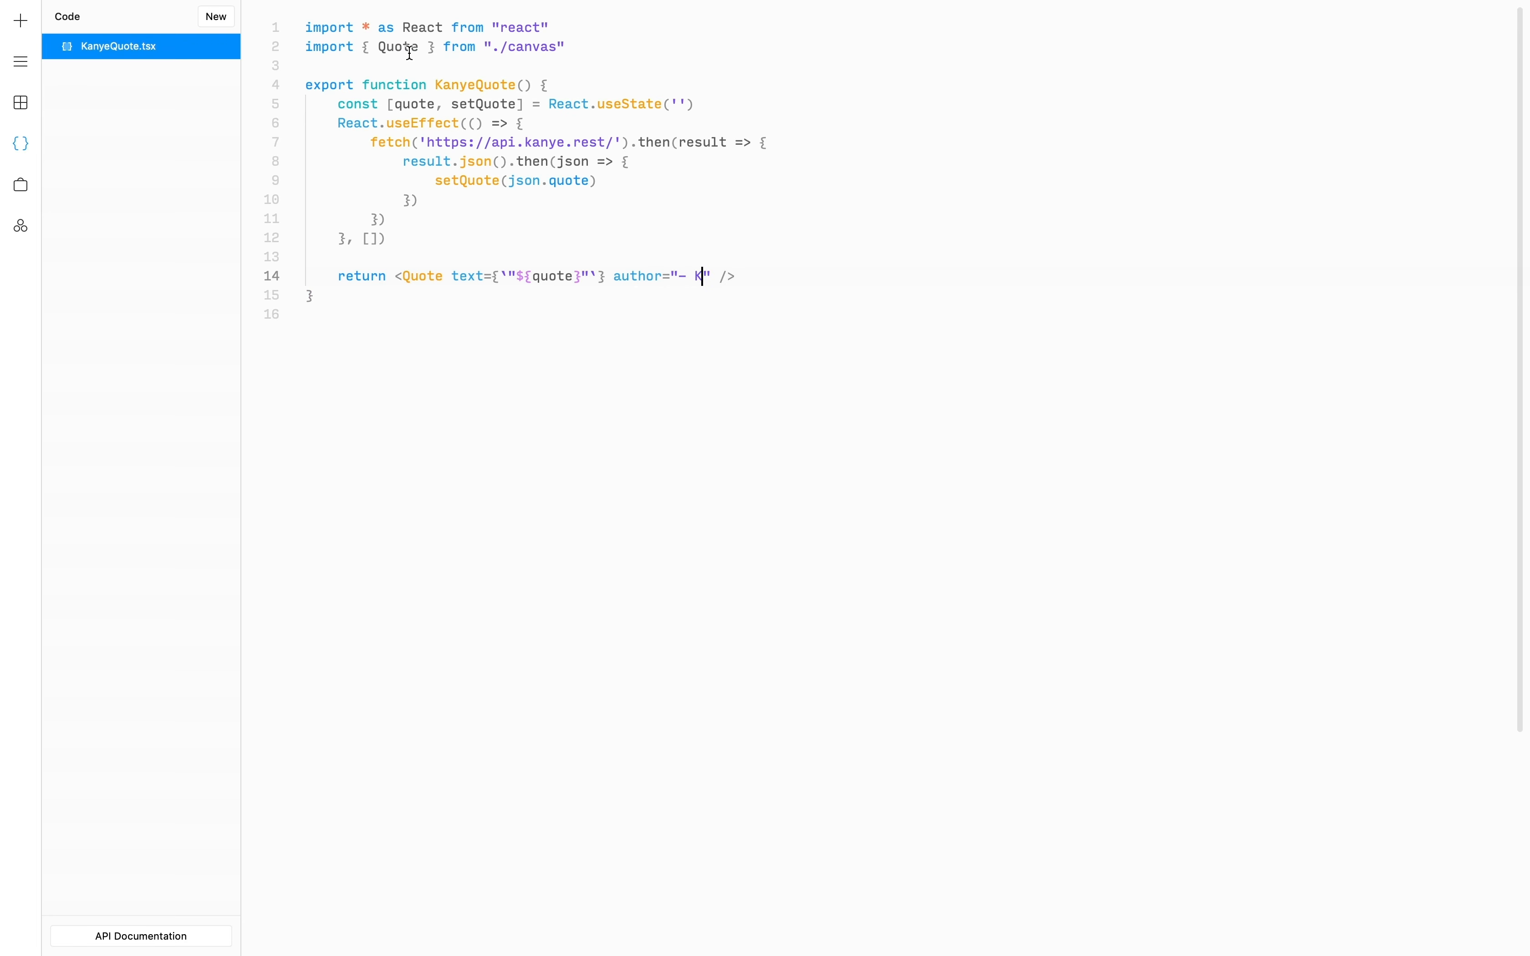
type("e West")
key("ctrl+s")
- Place a KanyeQuote card from Components on the canvas, aligned right of the Quote card
left_click(20, 22)
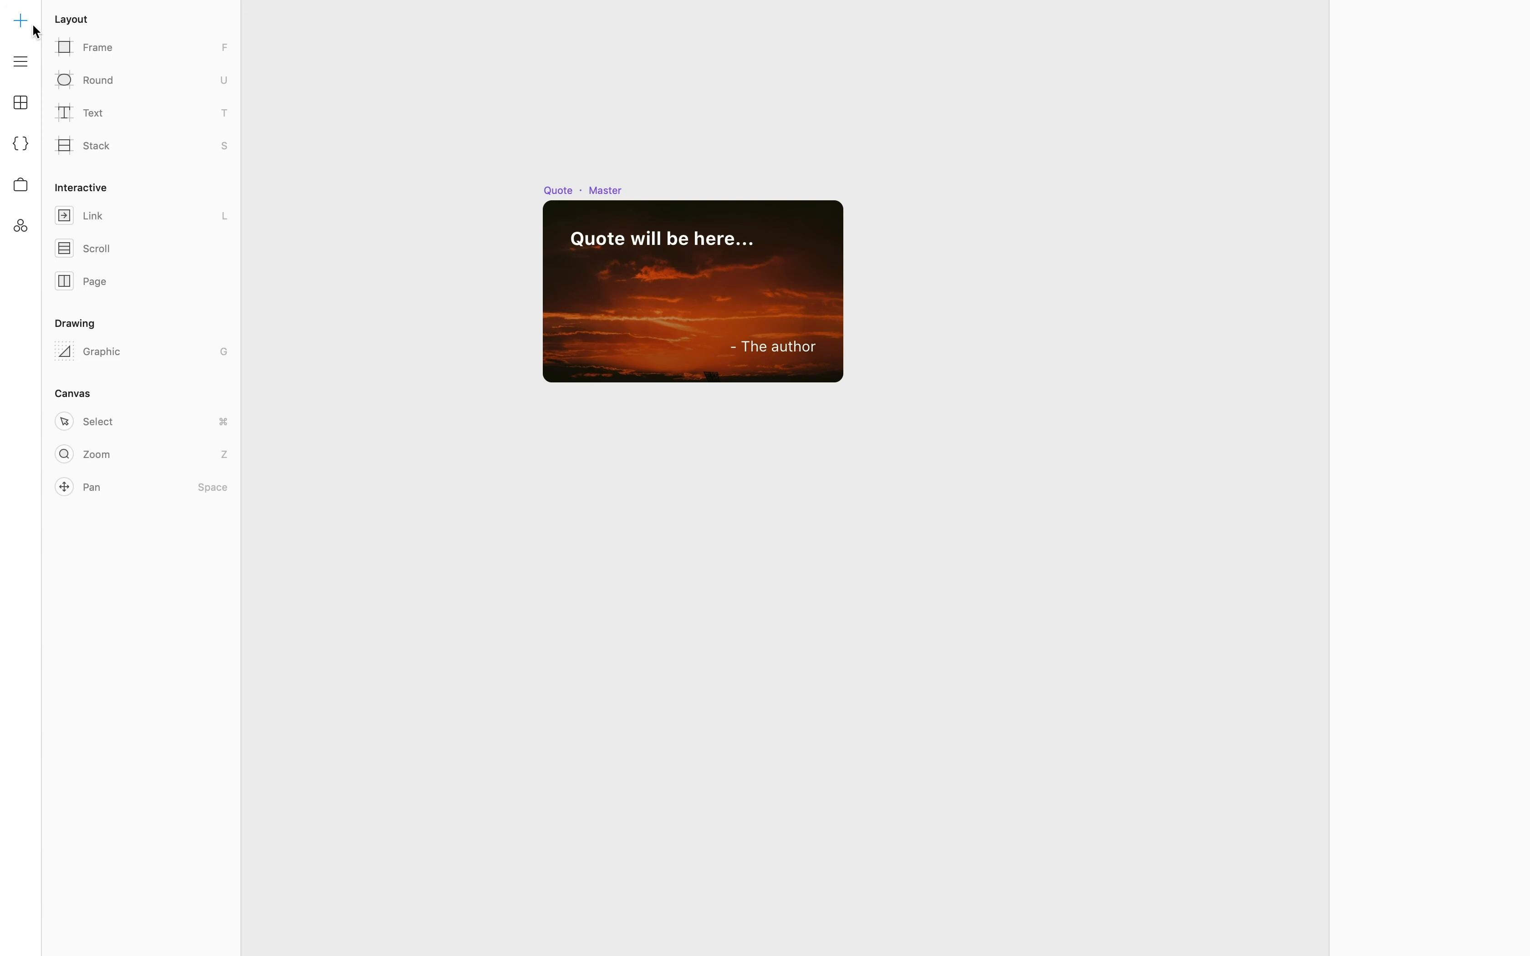
left_click(23, 105)
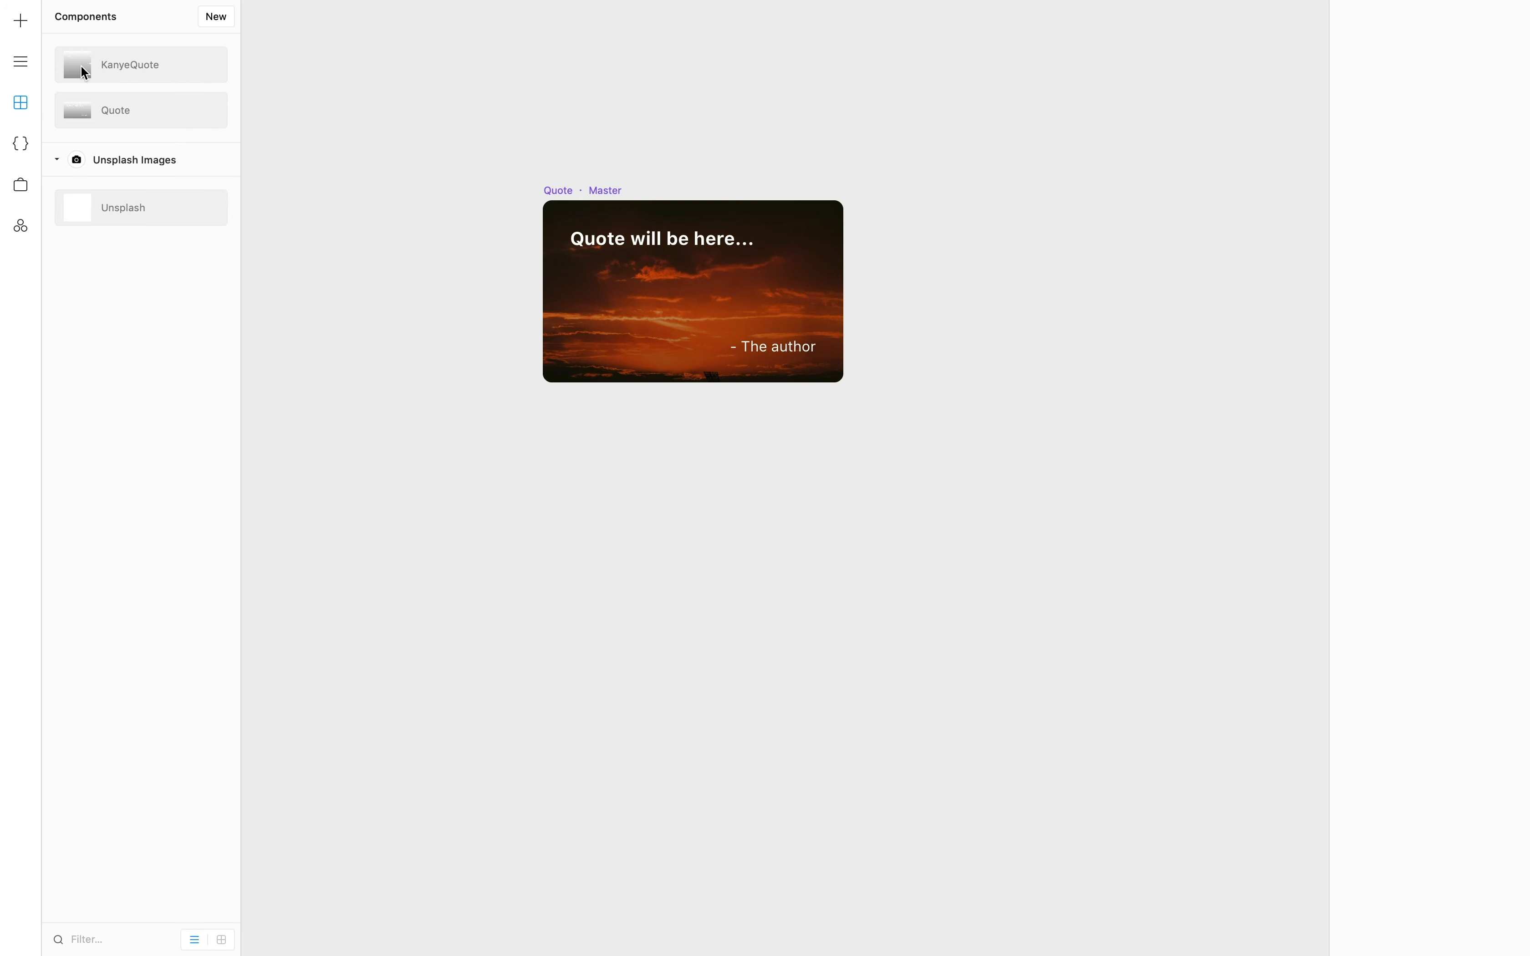
left_click_drag(621, 175, 996, 268)
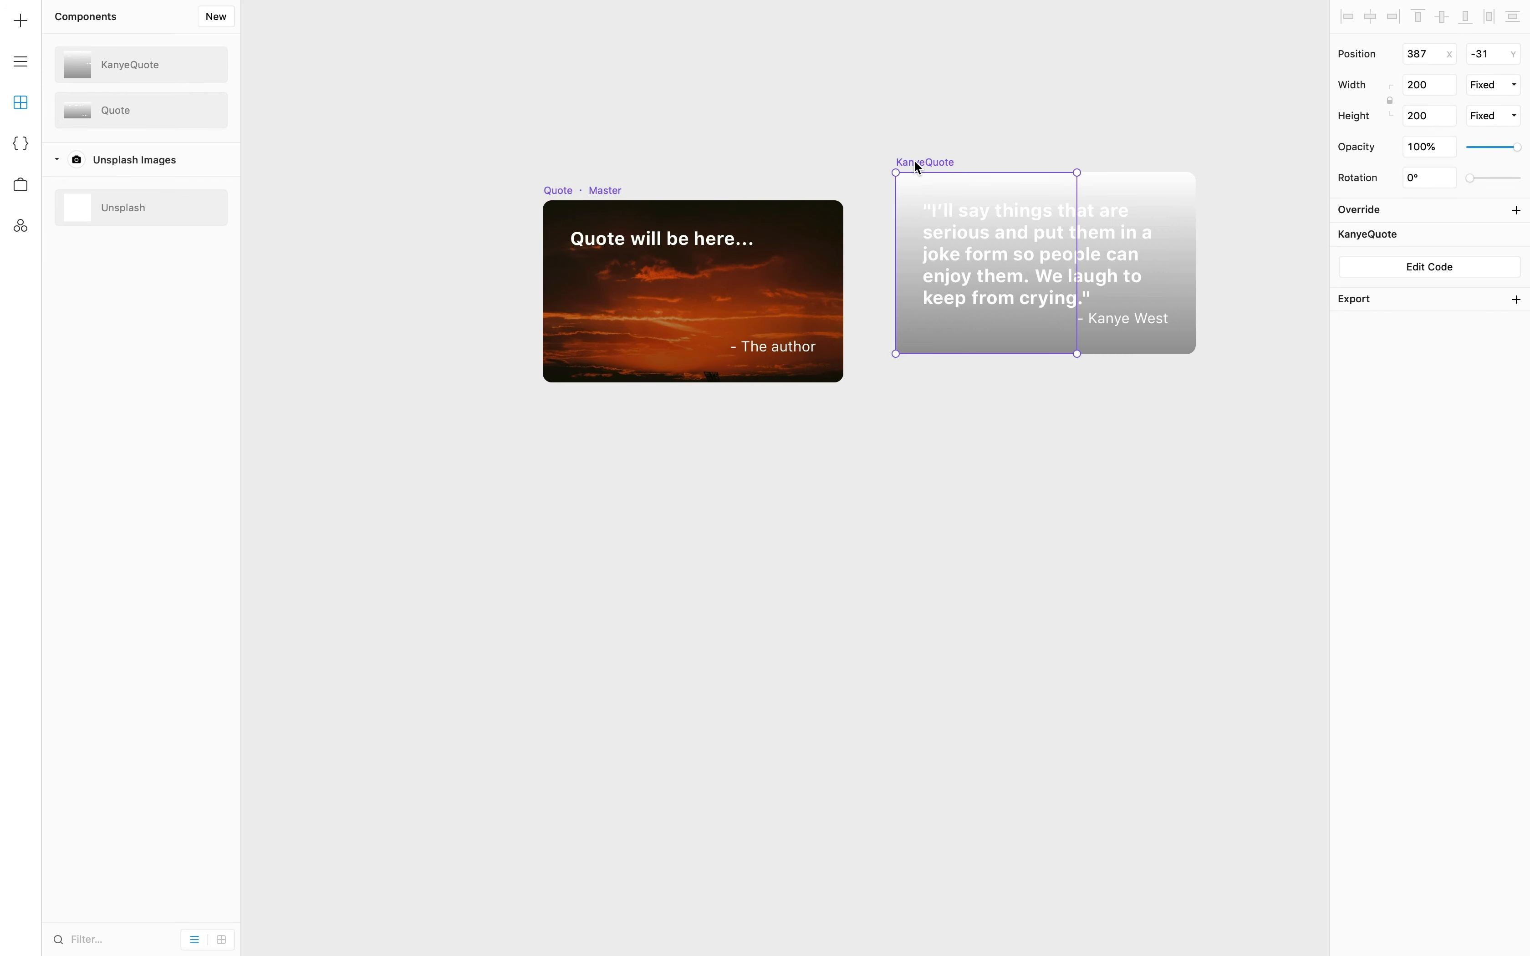
left_click_drag(919, 168, 930, 195)
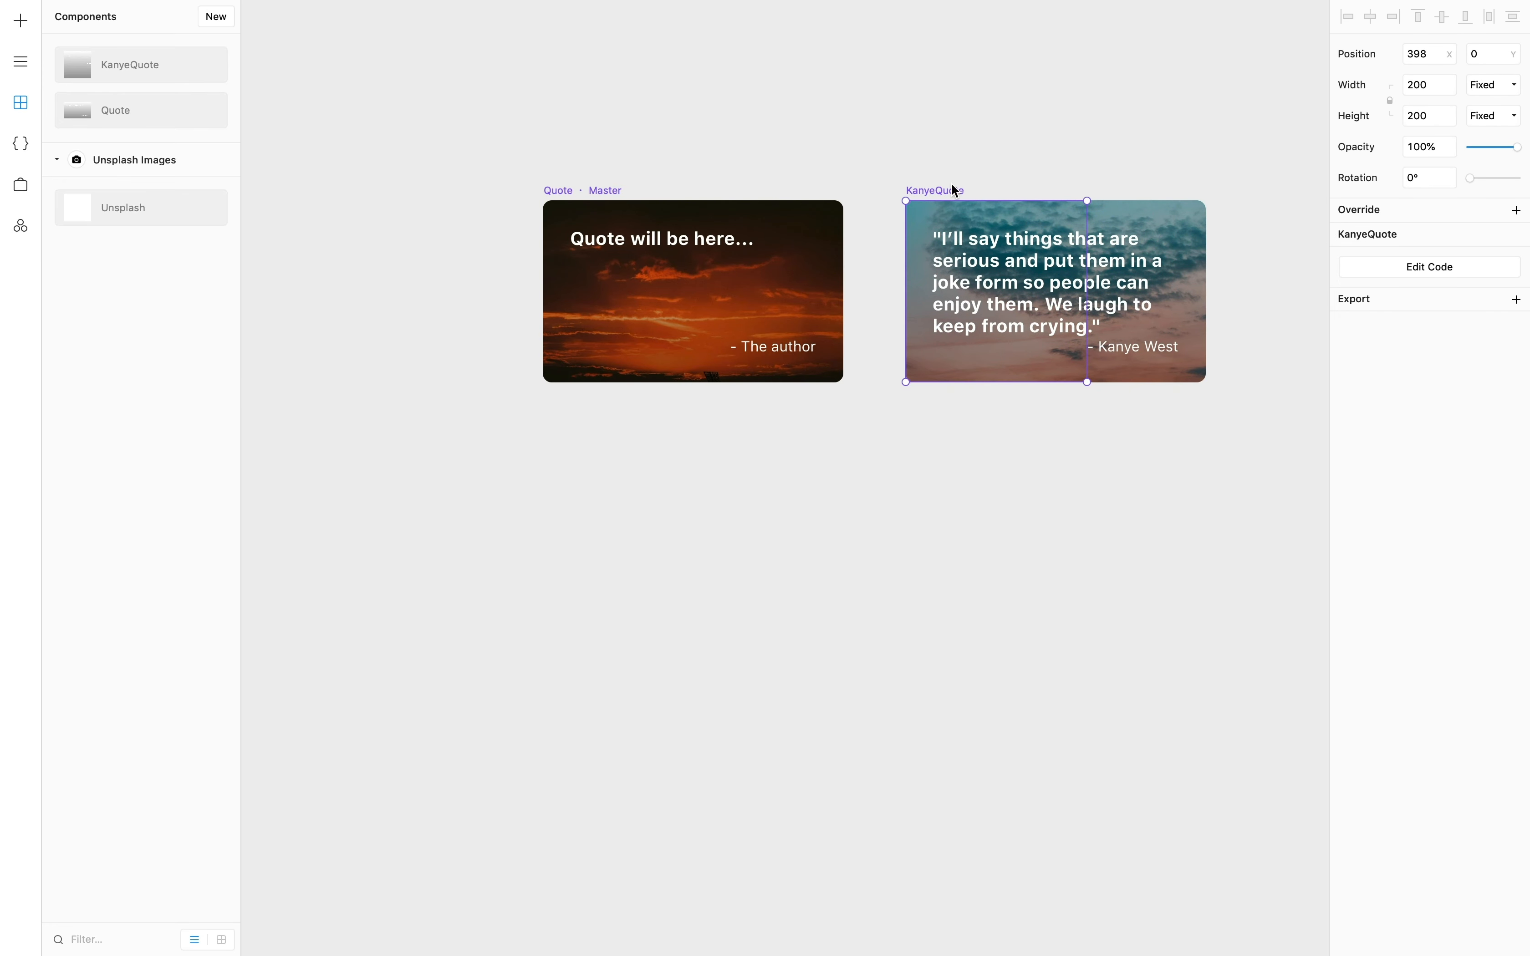
- Duplicate the KanyeQuote card below the first one
left_click(1139, 181)
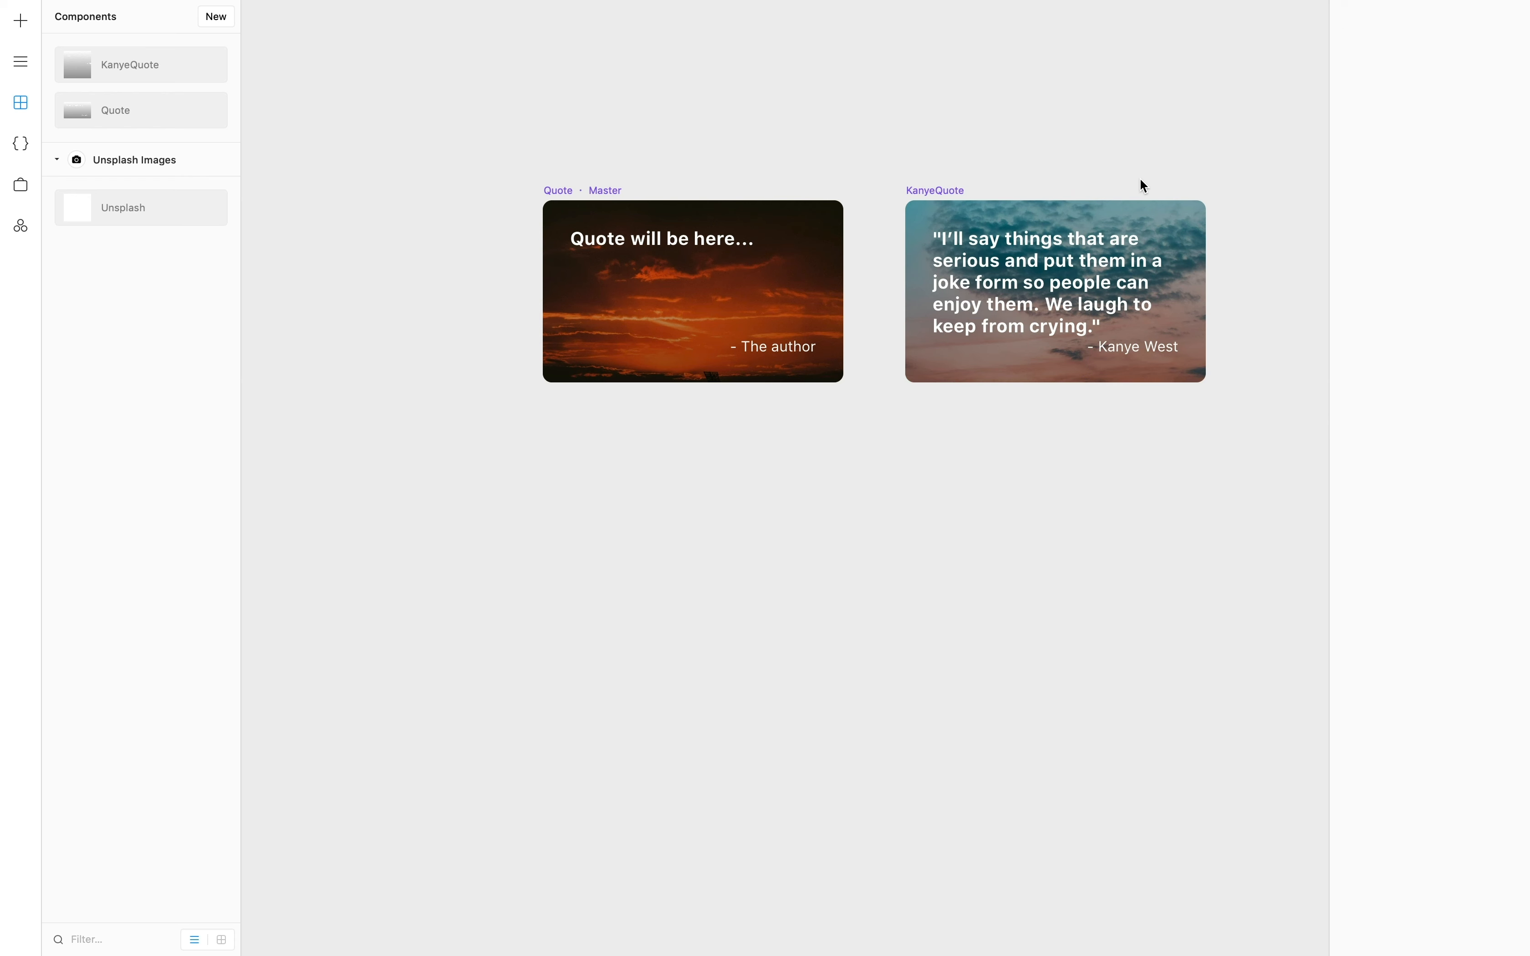
left_click(1064, 262)
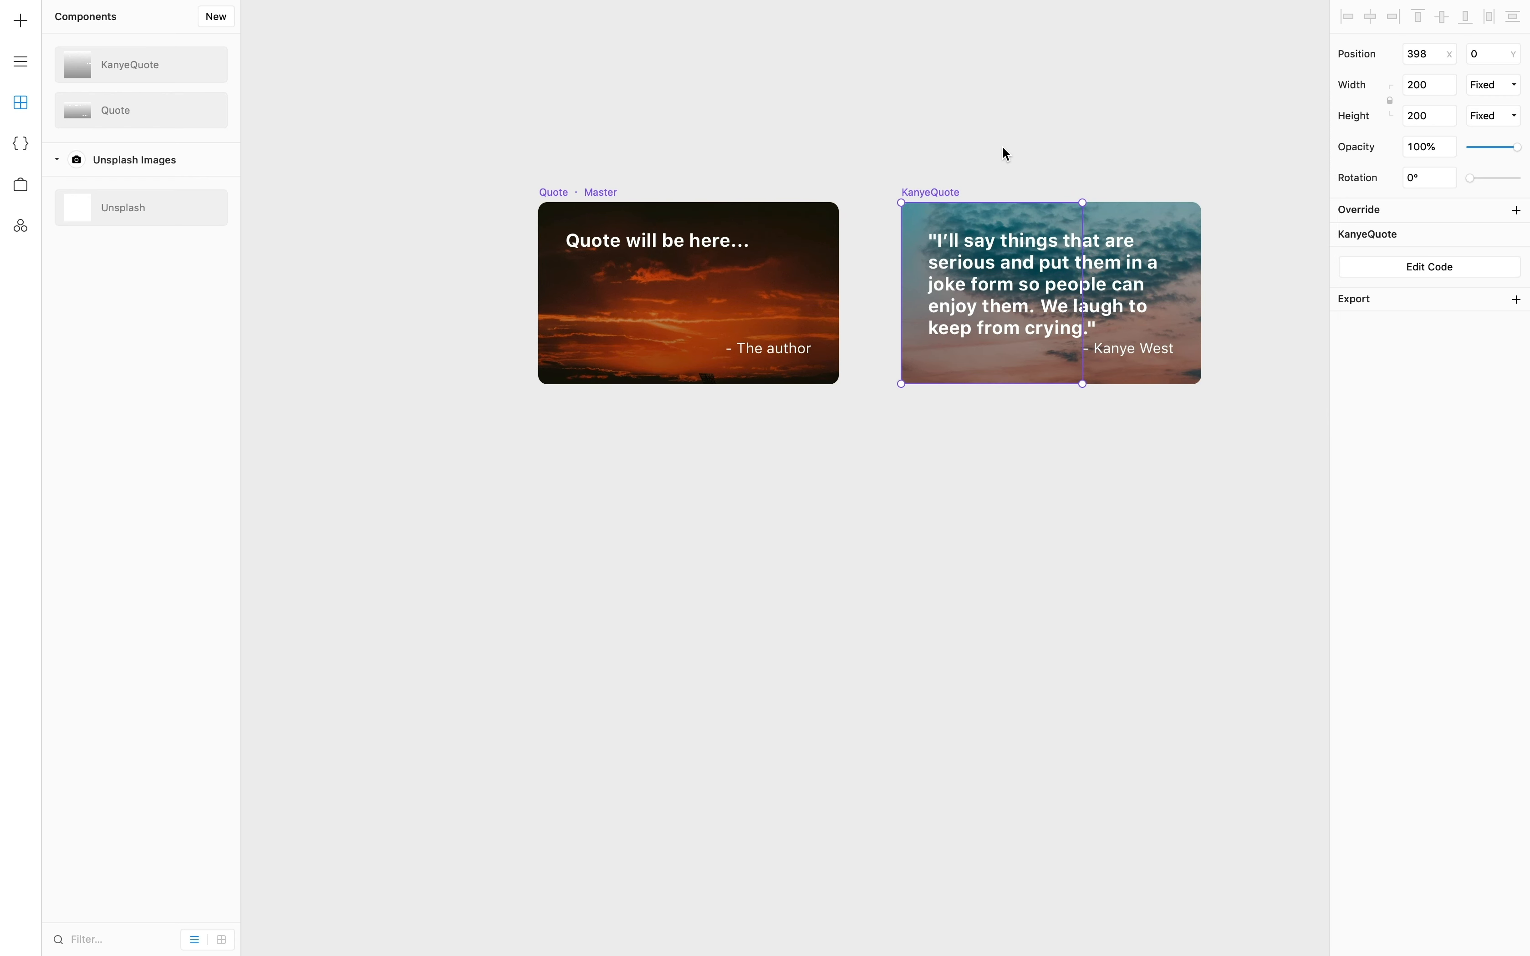
left_click_drag(948, 195, 931, 628)
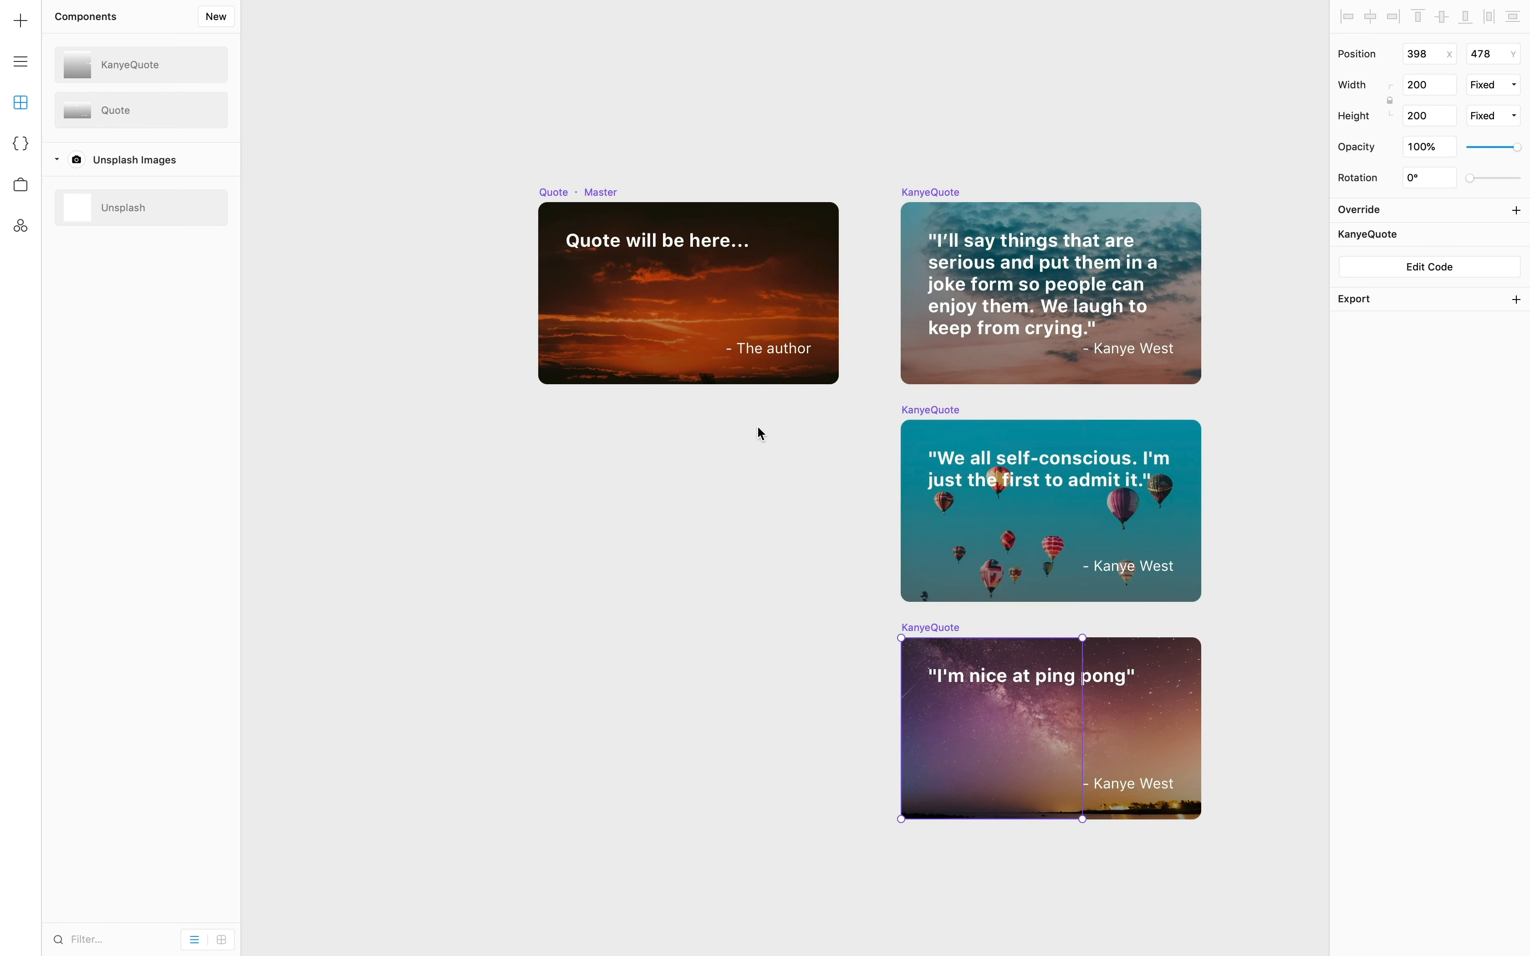
- Set the "- The author" text in the Quote master to Bold weight
left_click(726, 375)
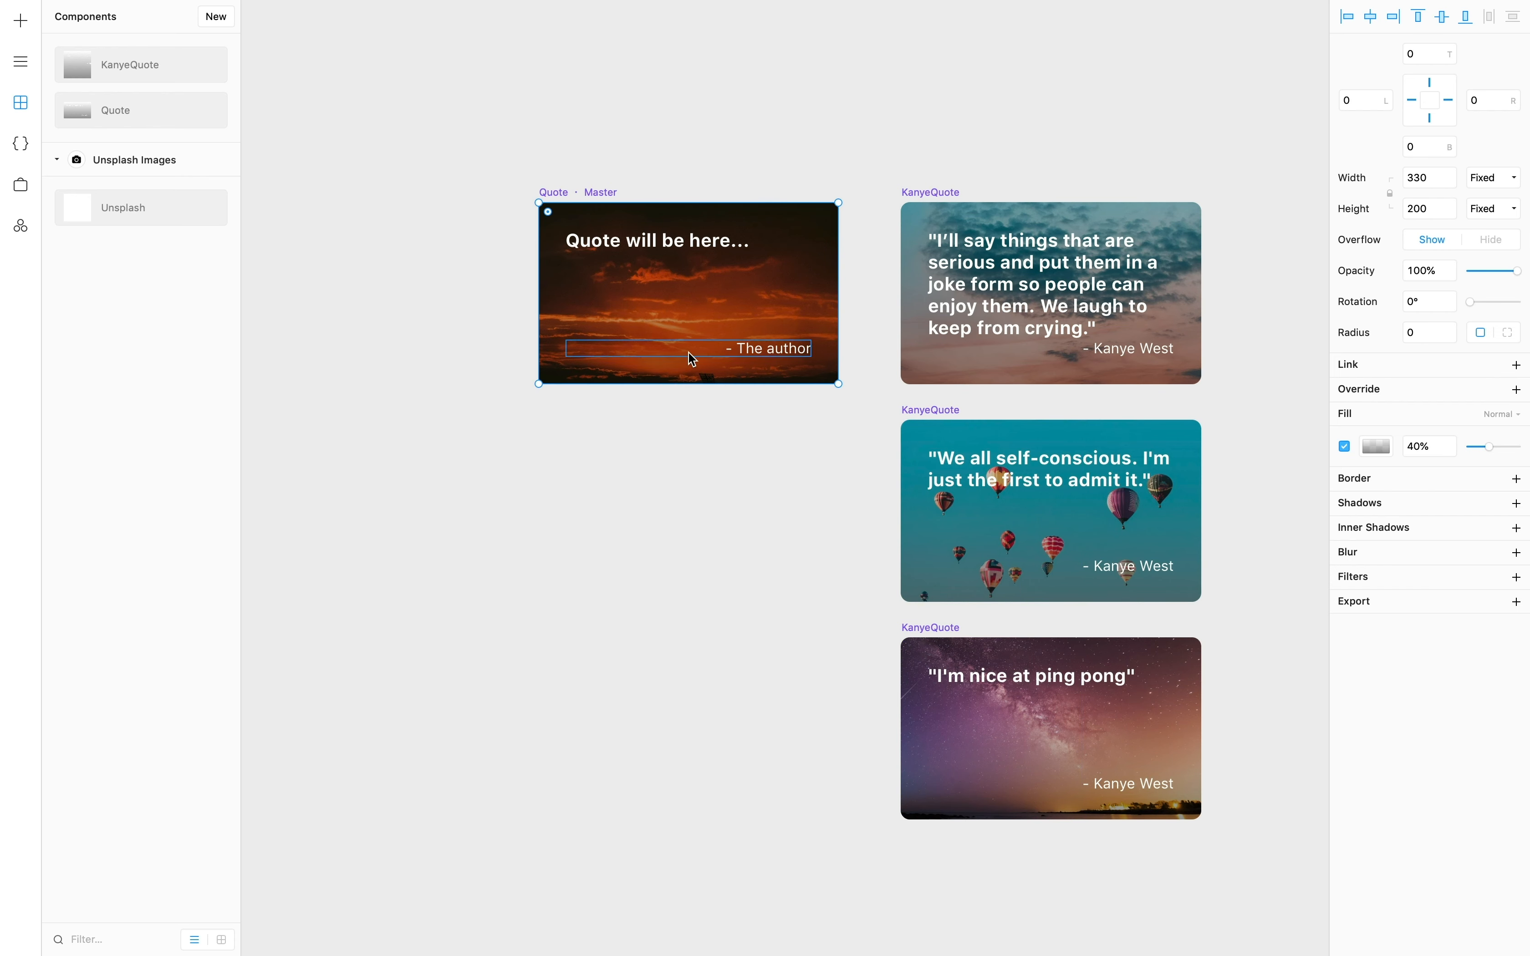
left_click(781, 354)
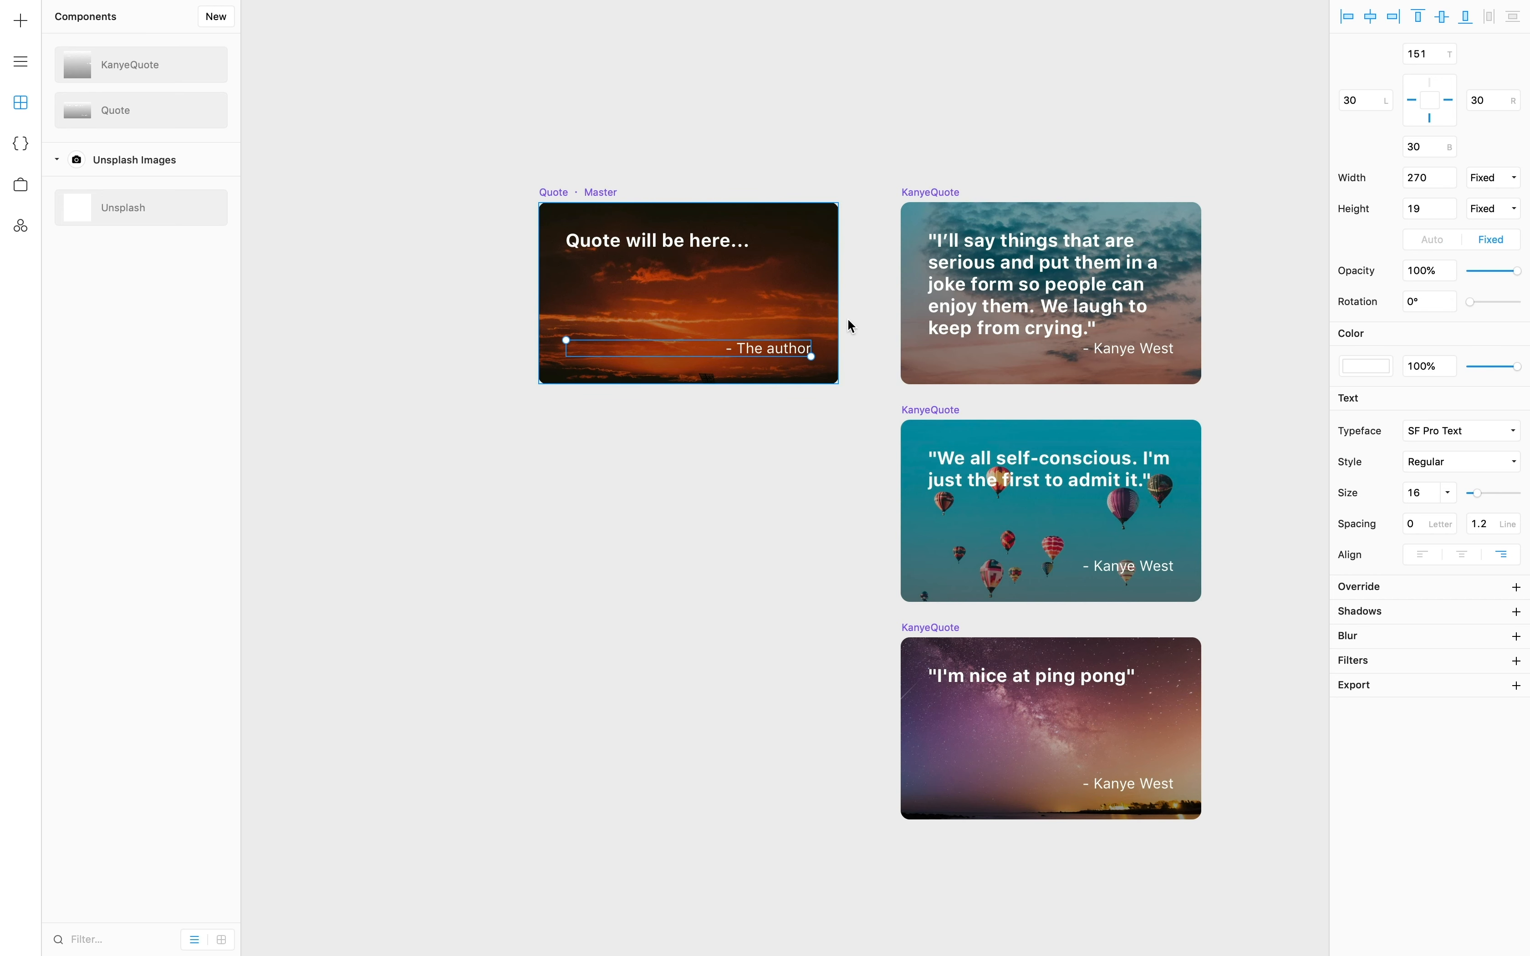
left_click(1463, 468)
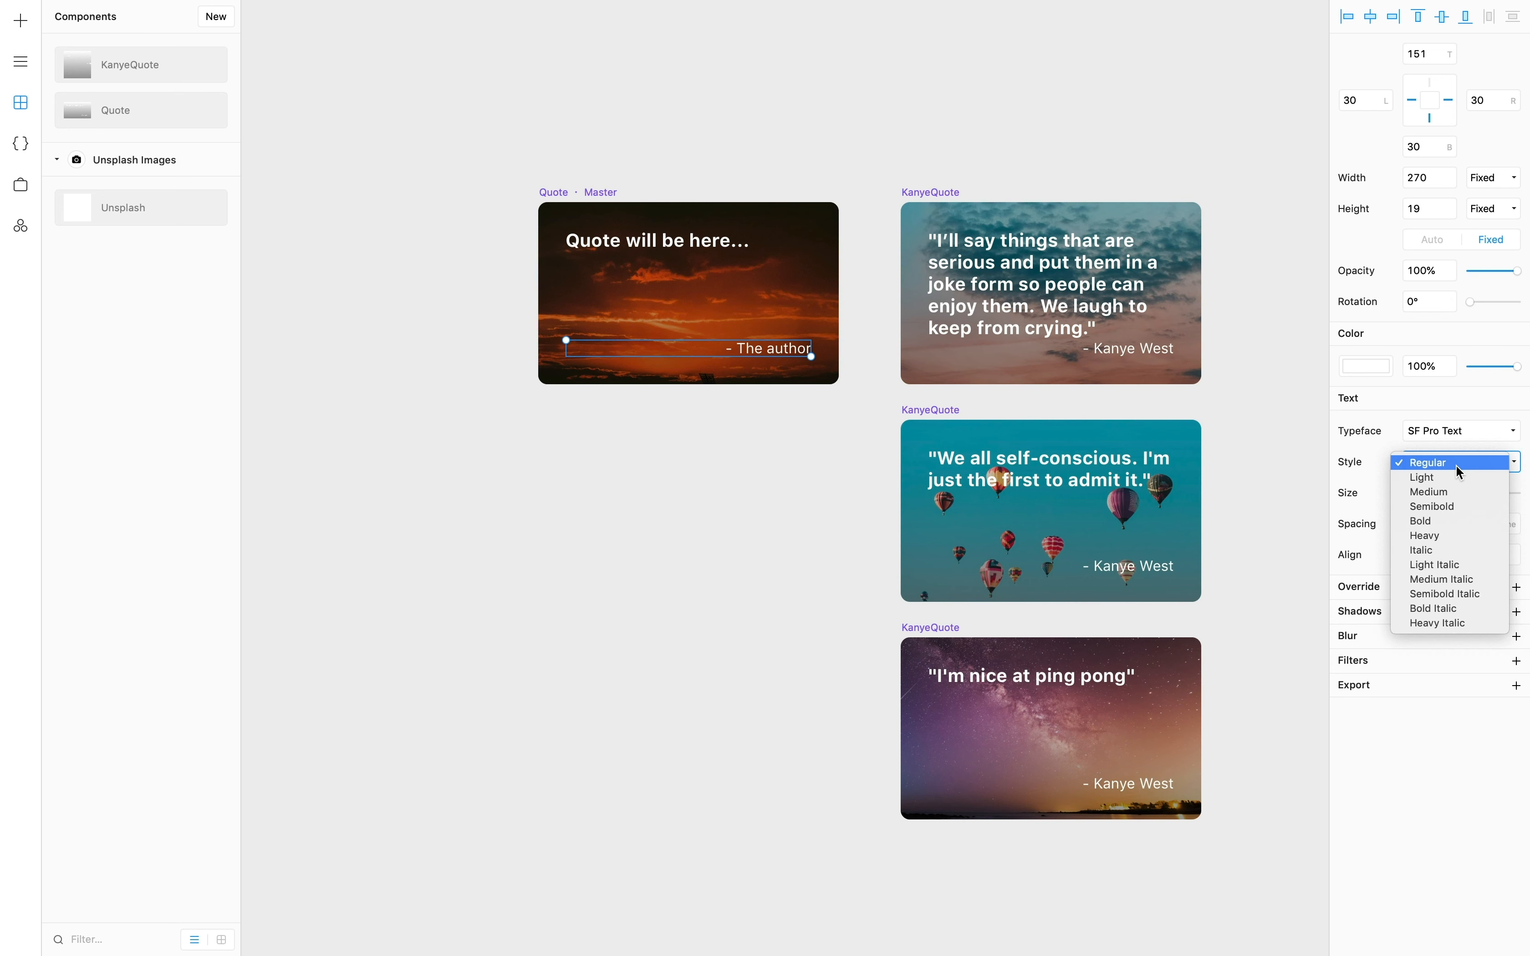
left_click(1449, 521)
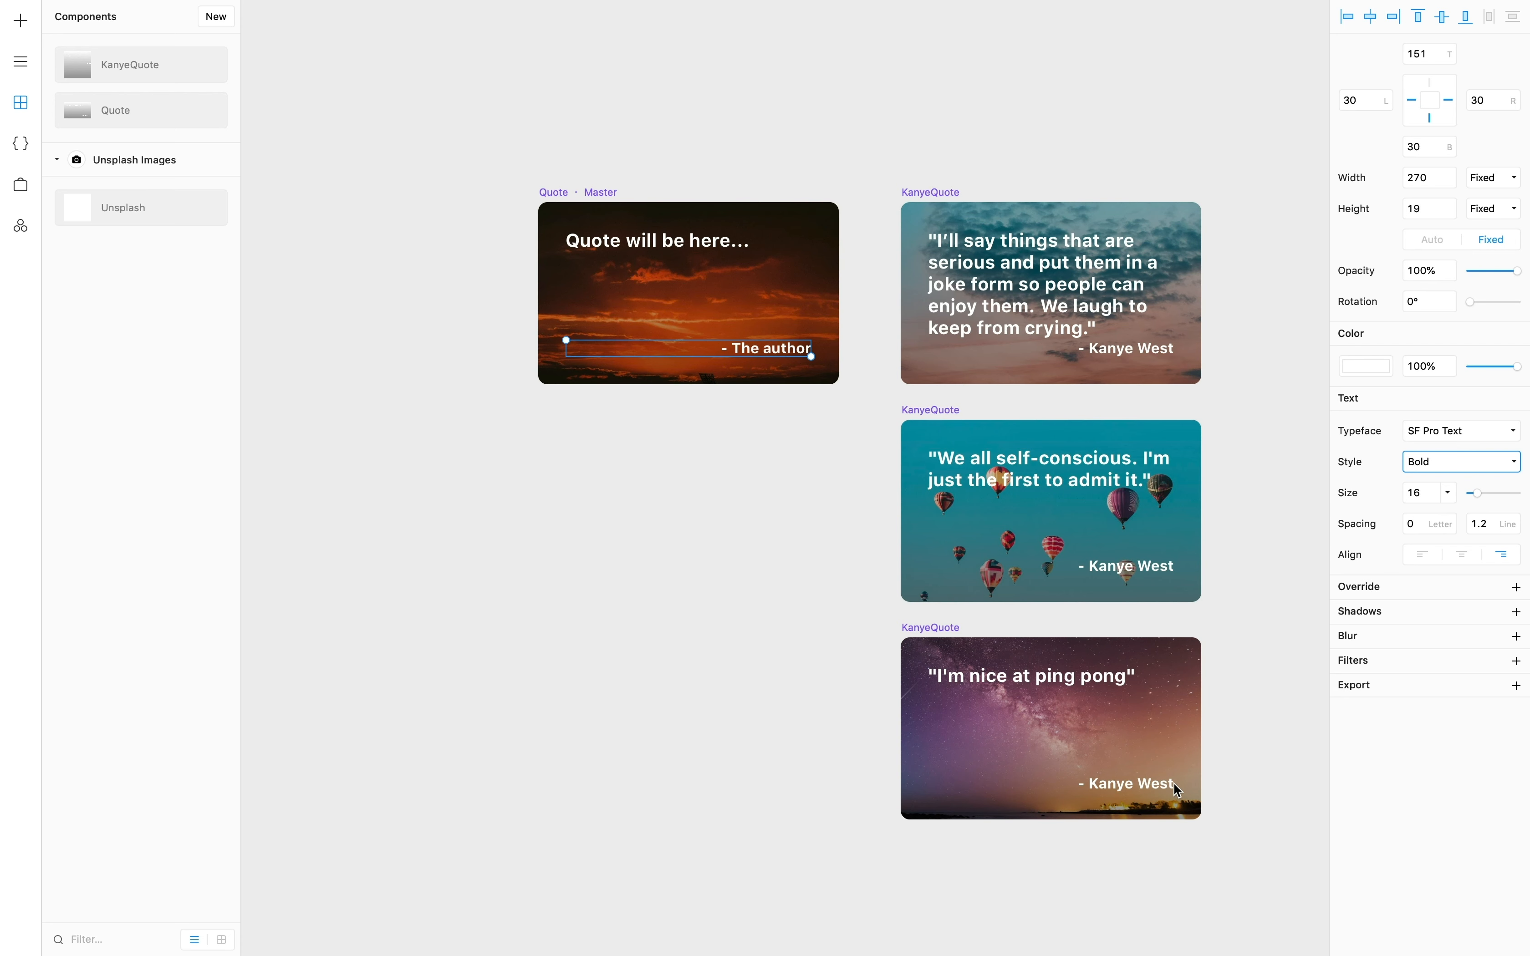
left_click(1267, 138)
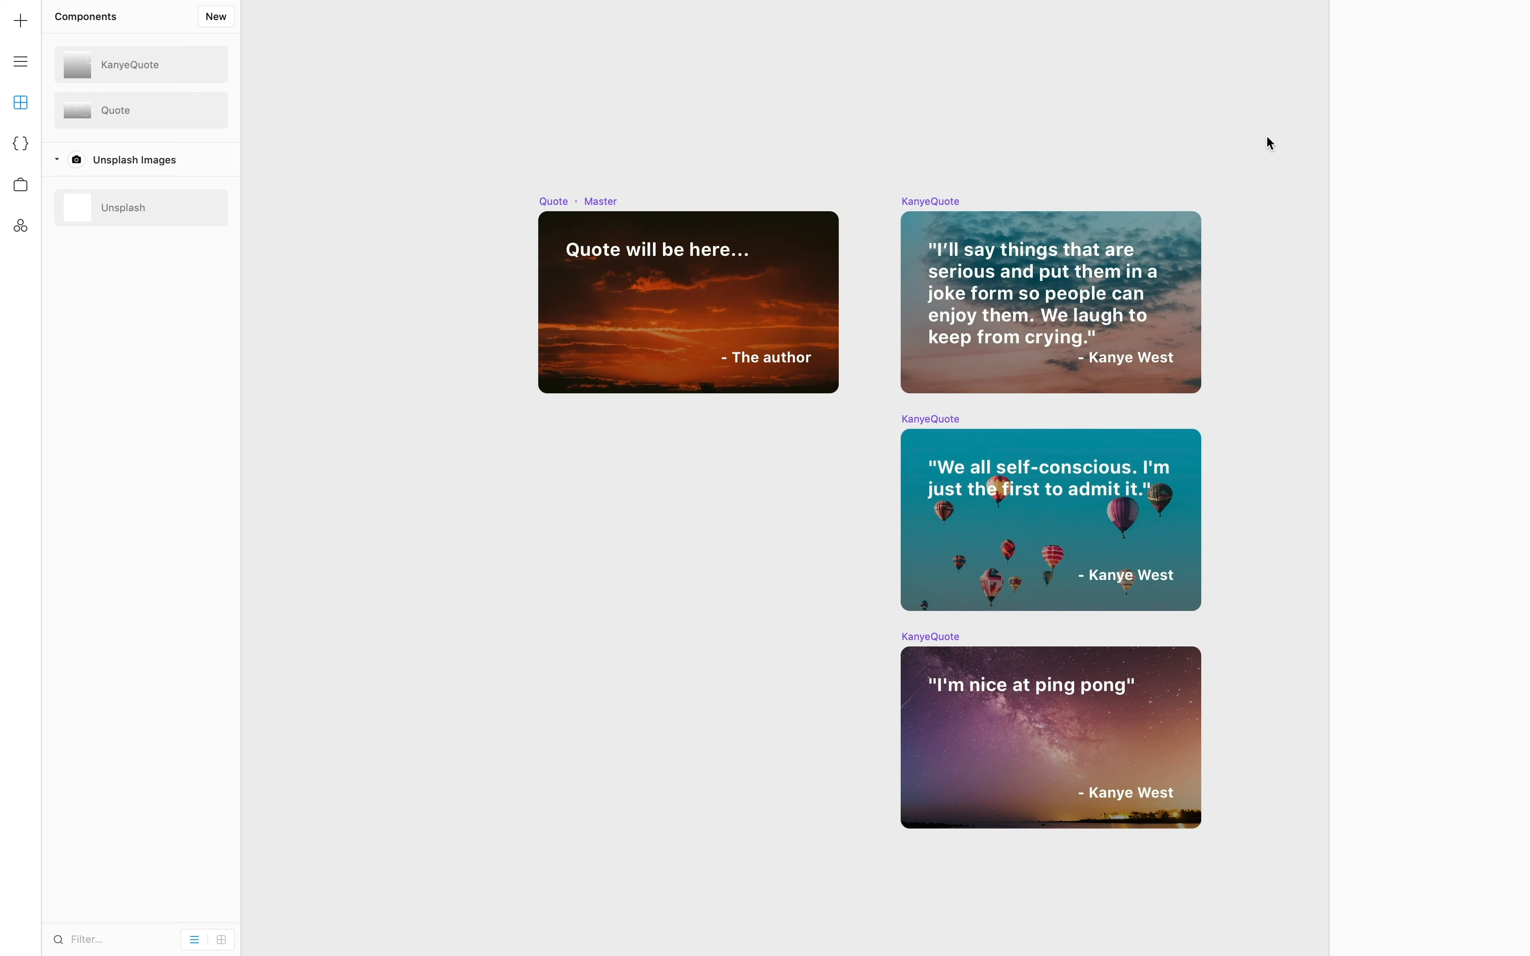